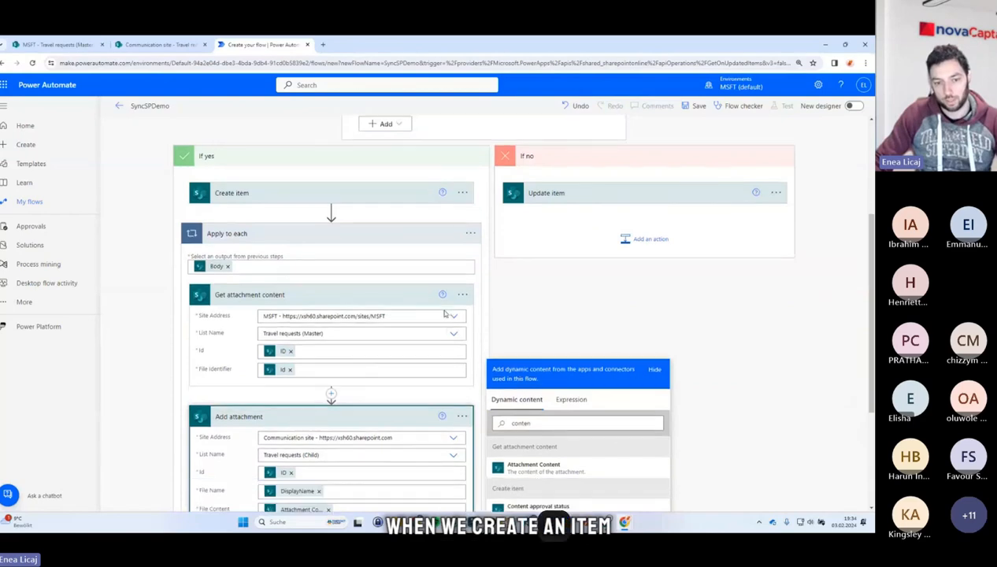
{"action": "scroll", "coordinate": [389, 348], "scroll_direction": "up", "scroll_amount": 2}
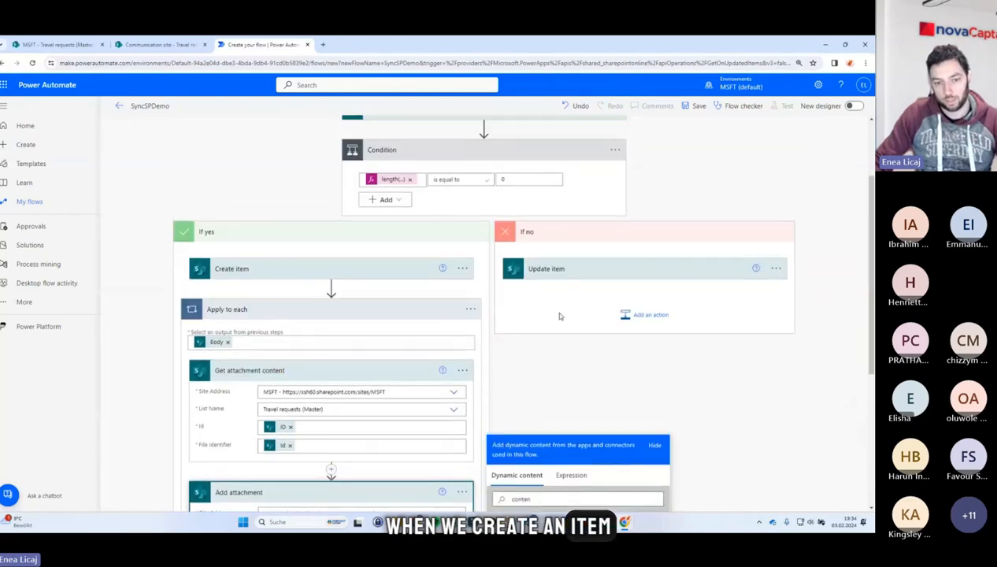
{"action": "left_click", "coordinate": [707, 179]}
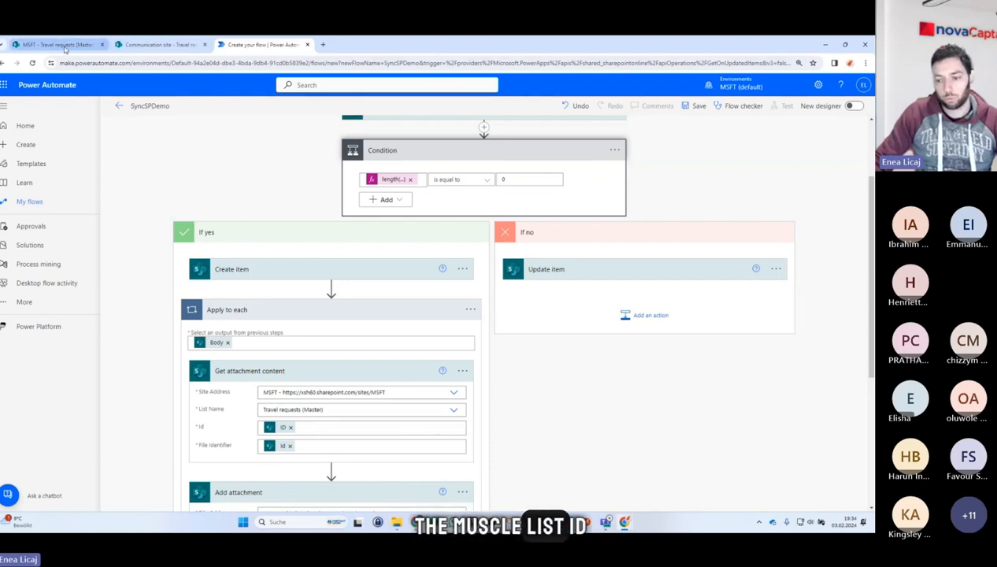
{"action": "mouse_move", "coordinate": [66, 49]}
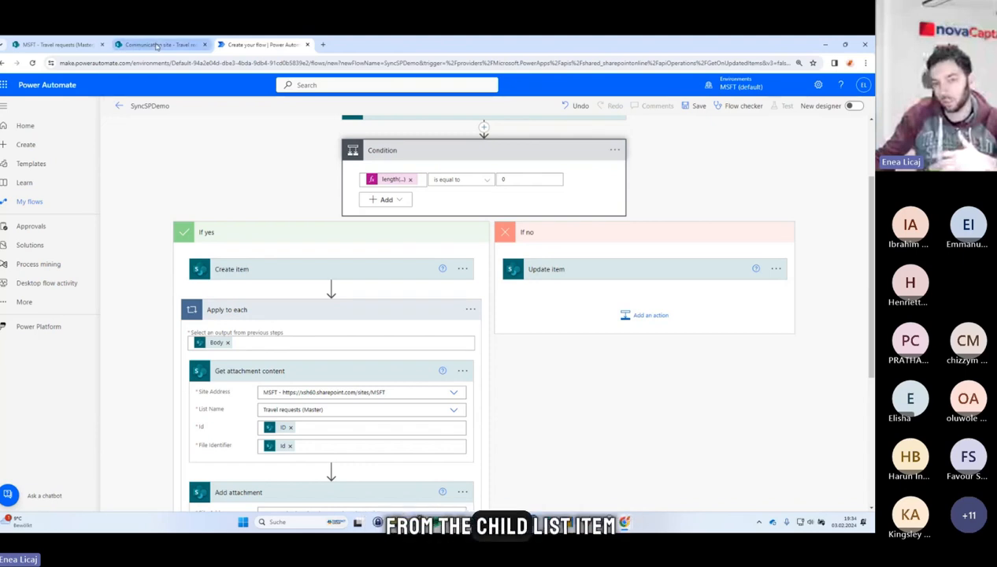
{"action": "mouse_move", "coordinate": [157, 45]}
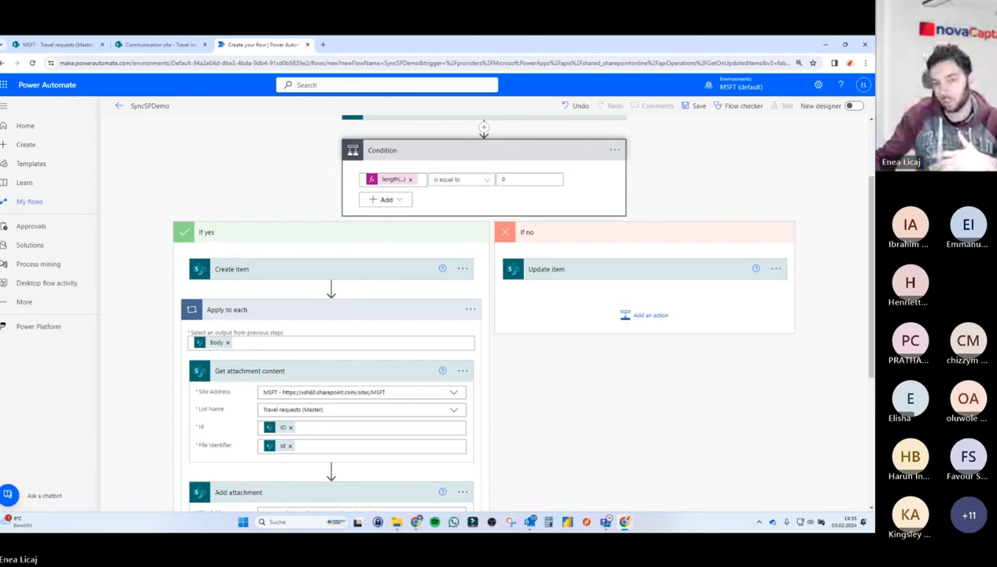
In the If no branch, add a SharePoint Get attachments action below Update item.
{"action": "left_click", "coordinate": [642, 317]}
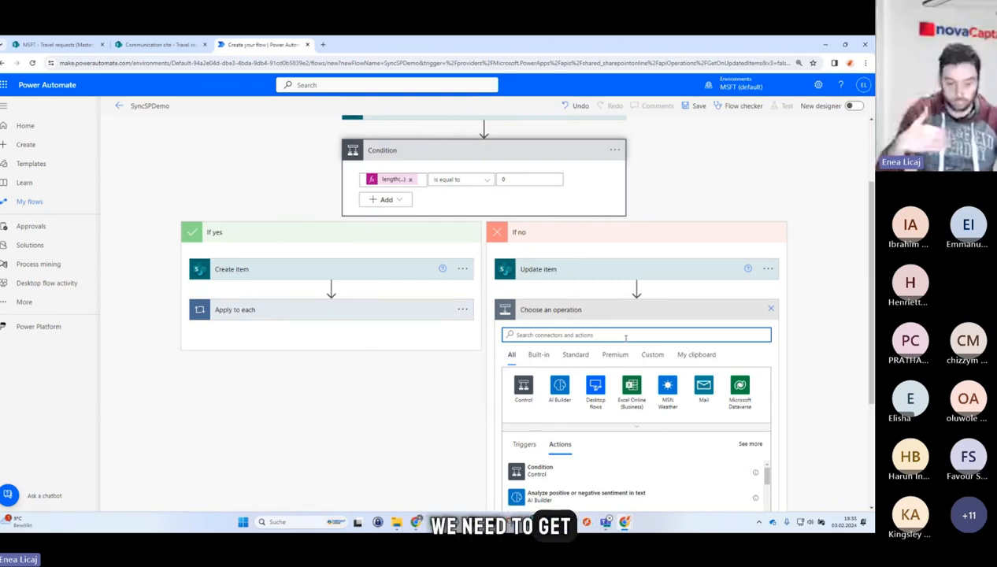
{"action": "type", "text": "get"}
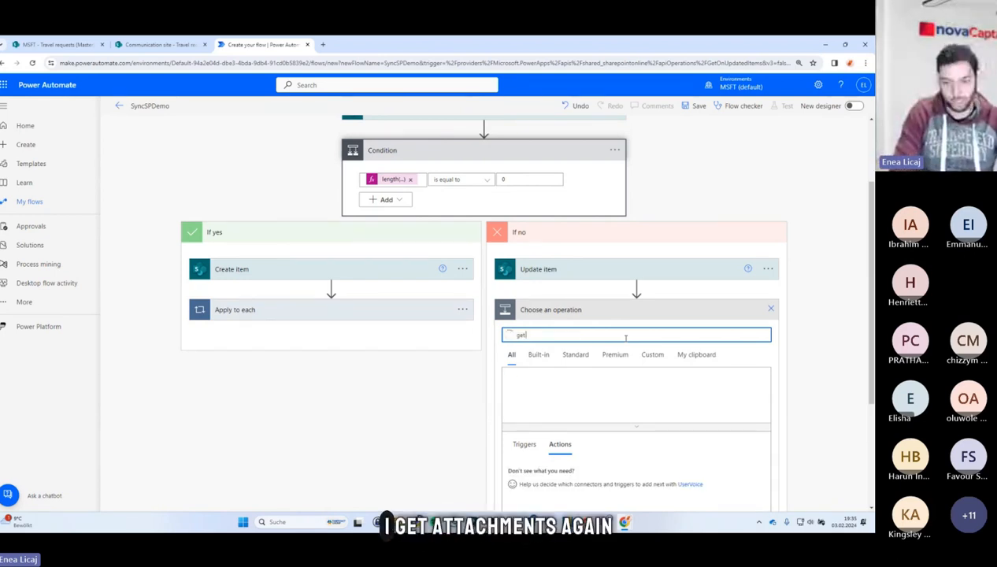
{"action": "type", "text": " attachments"}
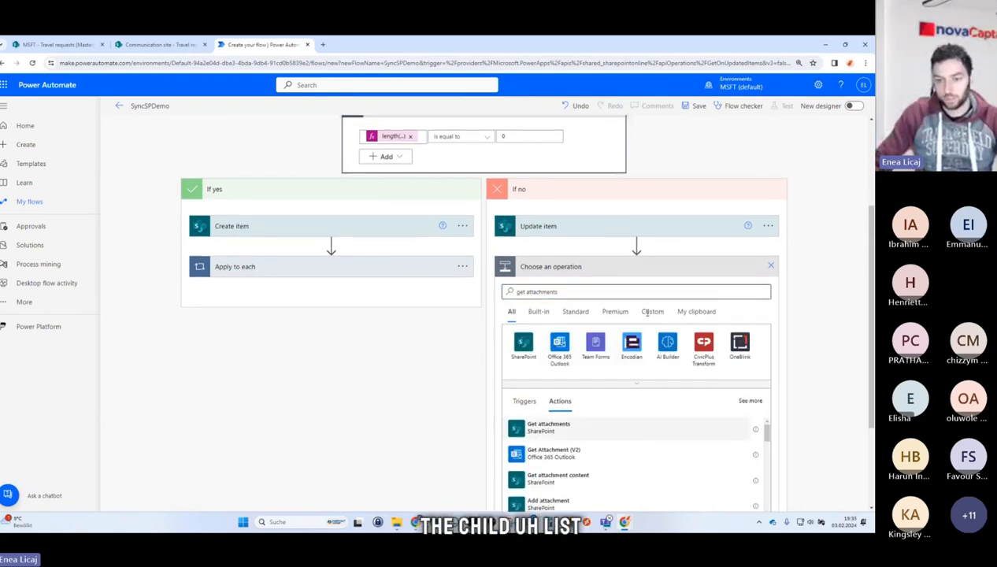
{"action": "left_click", "coordinate": [570, 427]}
Set the new Get attachments action's site address to Communication site and its list to Travel requests (Child).
{"action": "left_click", "coordinate": [758, 359]}
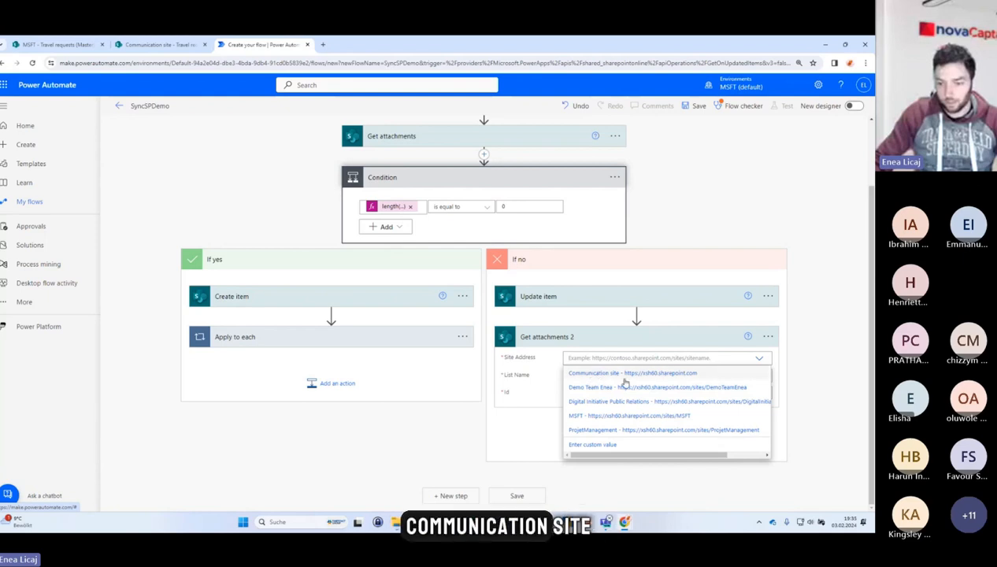
{"action": "left_click", "coordinate": [622, 375]}
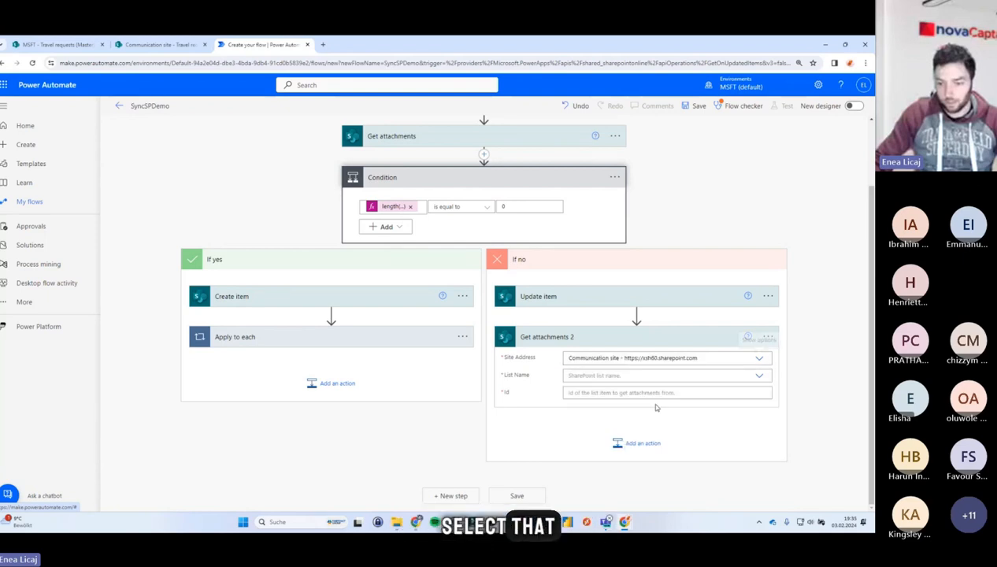
{"action": "left_click", "coordinate": [606, 376]}
{"action": "left_click", "coordinate": [653, 417]}
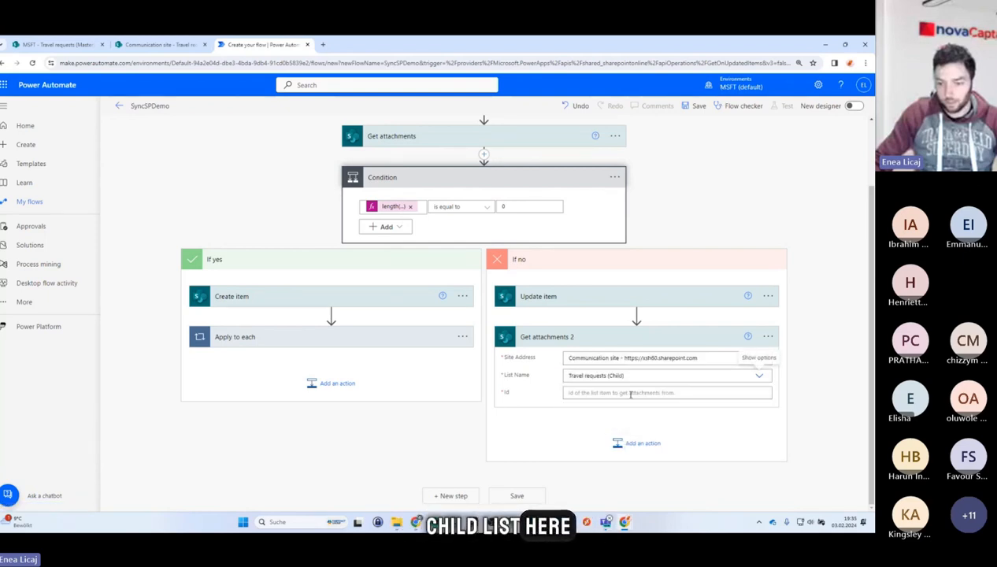
{"action": "left_click", "coordinate": [630, 392]}
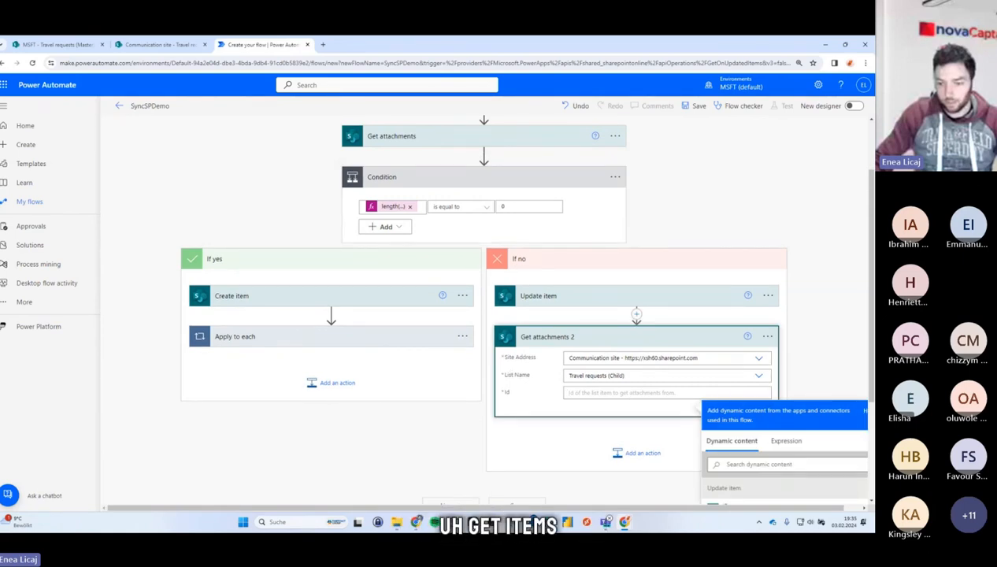
Copy the Id expression from the Update item action and paste it into the Get attachments 2 Id field.
{"action": "scroll", "coordinate": [484, 315], "scroll_direction": "up", "scroll_amount": 3}
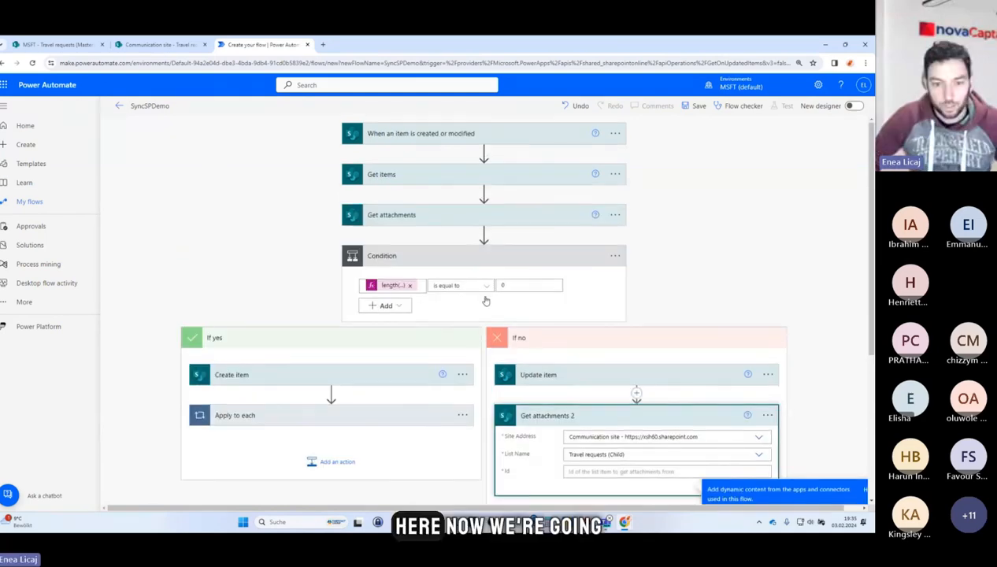
{"action": "left_click", "coordinate": [431, 175]}
{"action": "scroll", "coordinate": [484, 315], "scroll_direction": "down", "scroll_amount": 3}
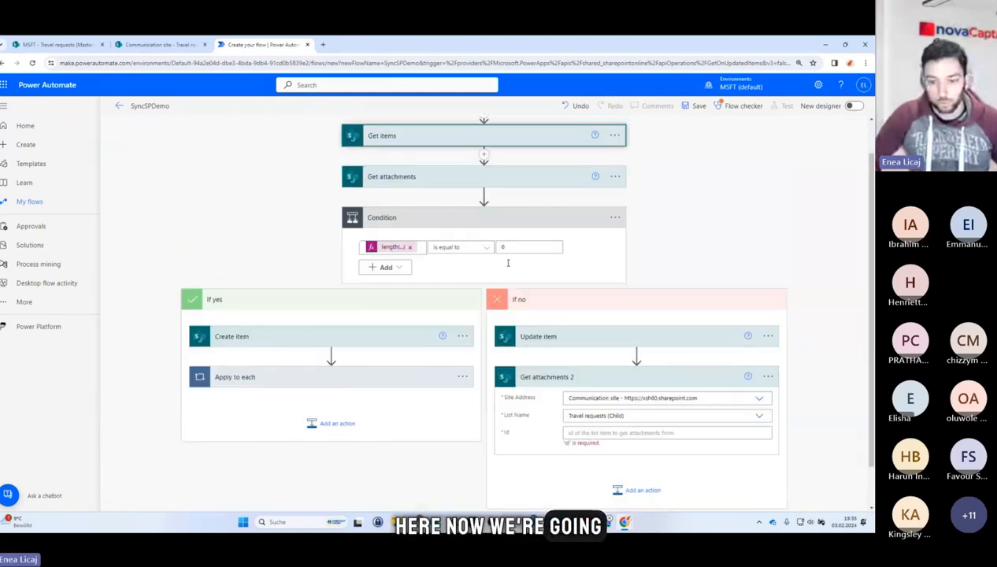
{"action": "left_click", "coordinate": [660, 345]}
{"action": "key", "text": "ctrl+a"}
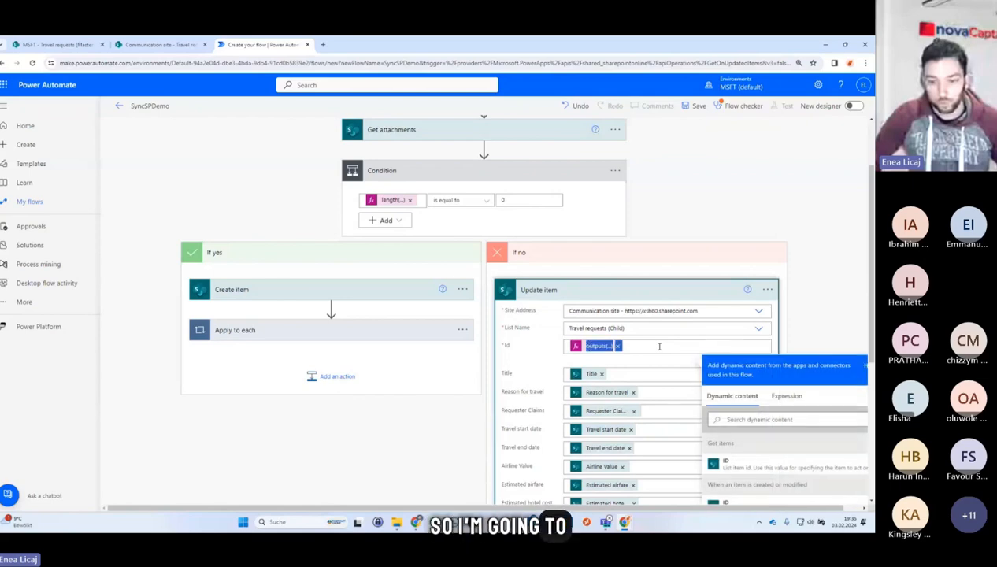
{"action": "scroll", "coordinate": [758, 254], "scroll_direction": "down", "scroll_amount": 1}
{"action": "scroll", "coordinate": [757, 254], "scroll_direction": "down", "scroll_amount": 2}
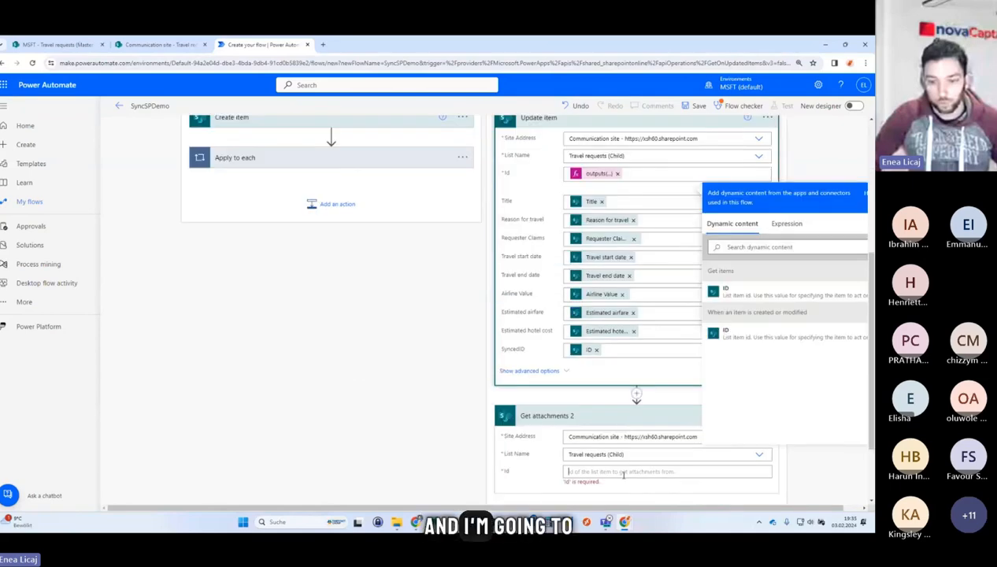
{"action": "scroll", "coordinate": [778, 375], "scroll_direction": "down", "scroll_amount": 1}
{"action": "left_click", "coordinate": [598, 385]}
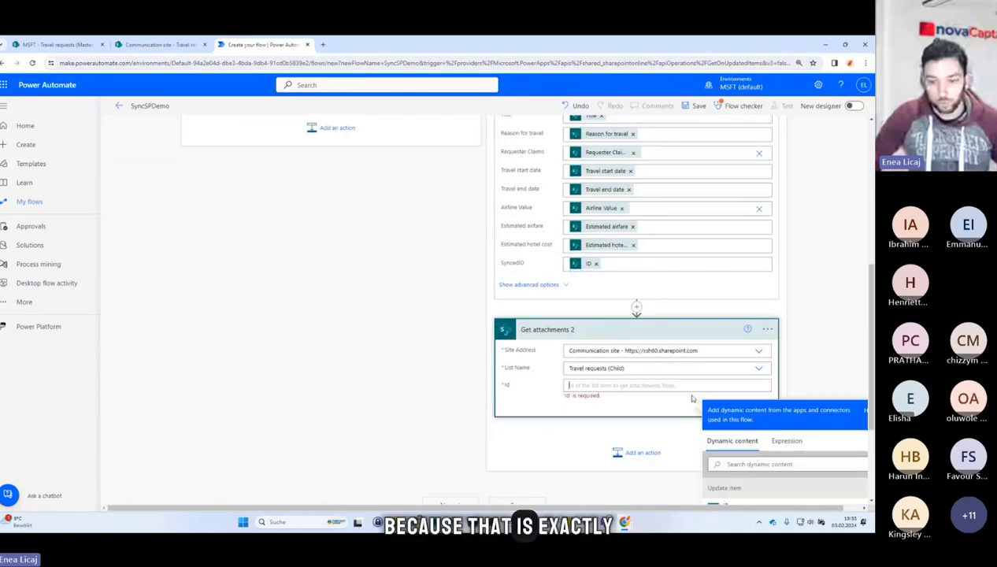
{"action": "key", "text": "ctrl+v"}
Open and inspect the pasted Id expression in the Get attachments 2 action.
{"action": "left_click_drag", "start_coordinate": [595, 392], "coordinate": [633, 393]}
{"action": "key", "text": "ctrl+c"}
{"action": "left_click", "coordinate": [640, 392]}
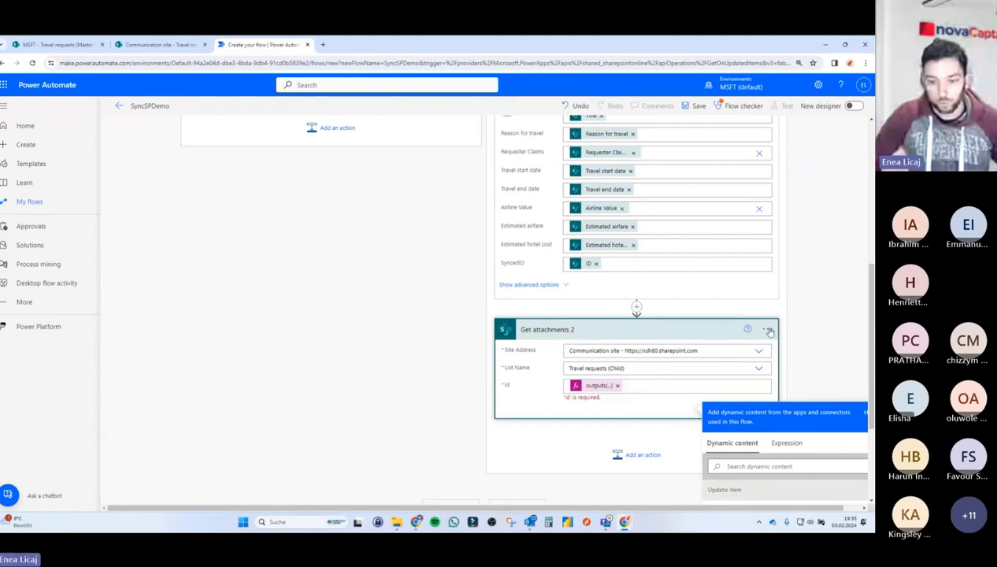
{"action": "left_click", "coordinate": [596, 386]}
{"action": "left_click", "coordinate": [596, 438]}
{"action": "left_click", "coordinate": [596, 391]}
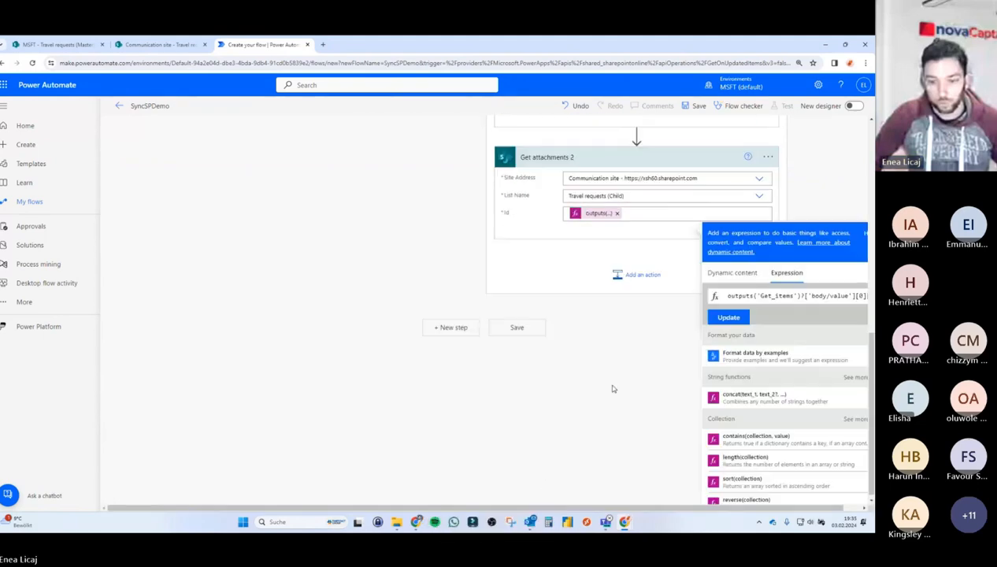
{"action": "left_click", "coordinate": [727, 296]}
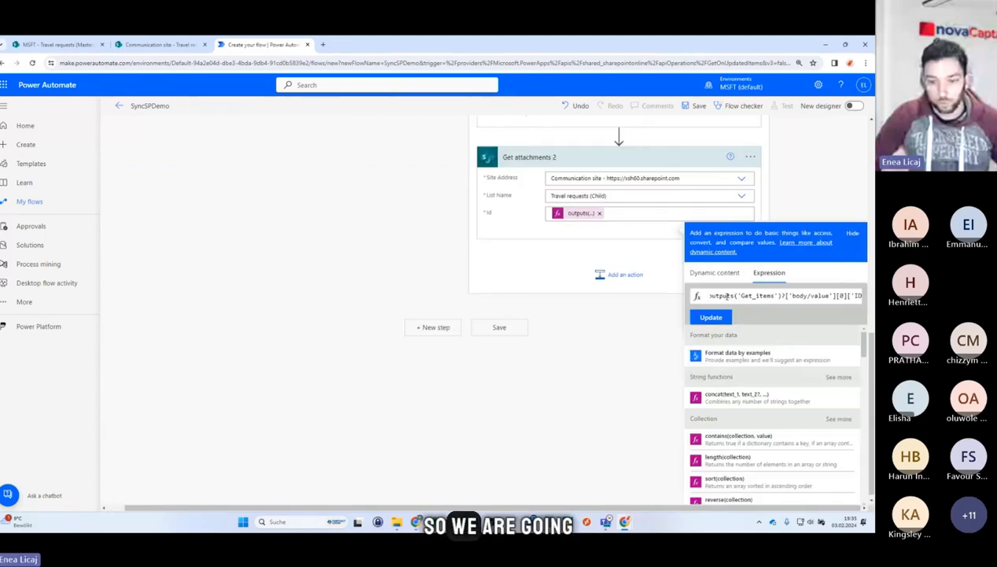
{"action": "scroll", "coordinate": [498, 263], "scroll_direction": "up", "scroll_amount": 5}
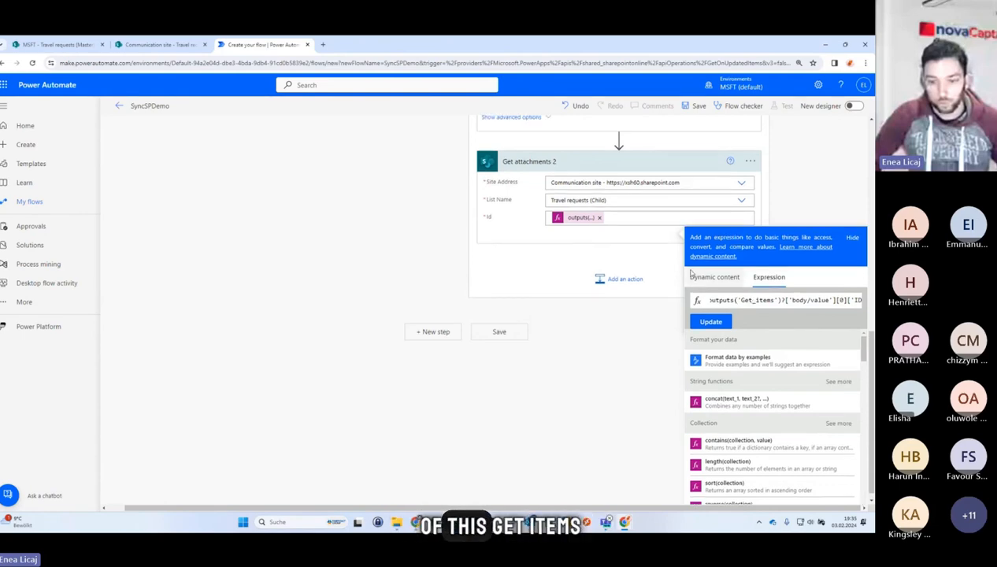
{"action": "scroll", "coordinate": [498, 263], "scroll_direction": "up", "scroll_amount": 5}
{"action": "scroll", "coordinate": [507, 351], "scroll_direction": "down", "scroll_amount": 6}
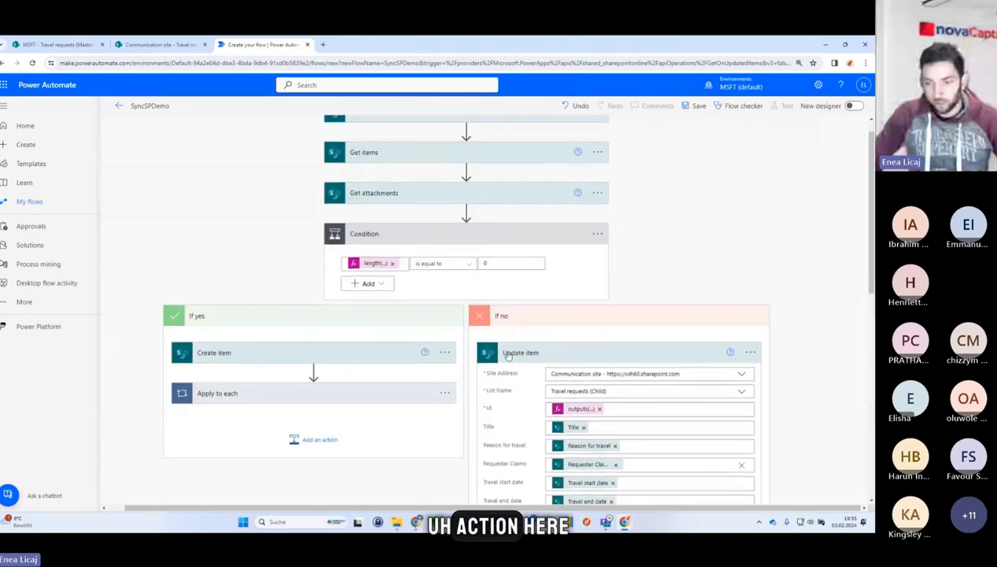
{"action": "scroll", "coordinate": [631, 408], "scroll_direction": "down", "scroll_amount": 1}
{"action": "left_click_drag", "start_coordinate": [817, 414], "coordinate": [849, 415]}
{"action": "left_click", "coordinate": [820, 414]}
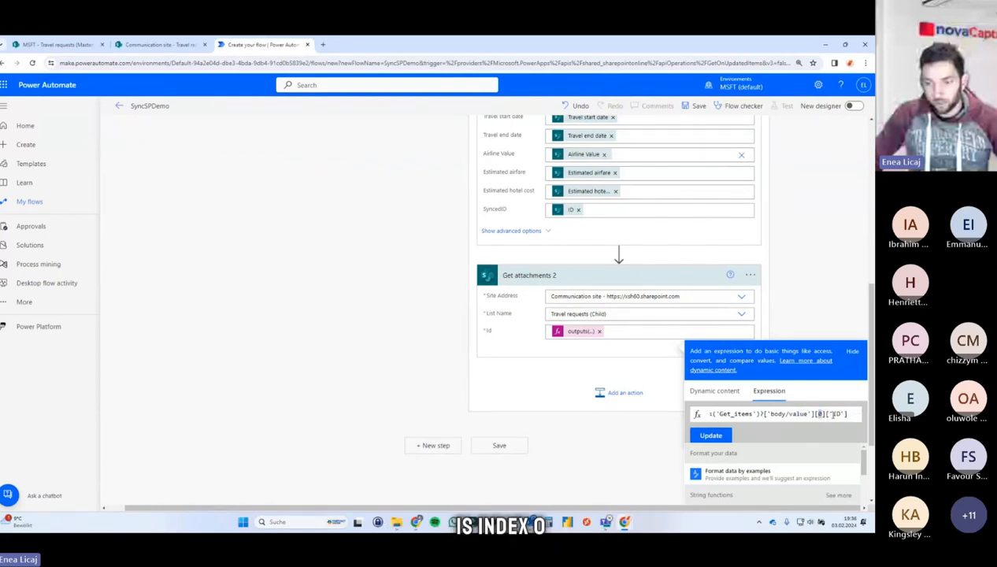
{"action": "left_click_drag", "start_coordinate": [832, 415], "coordinate": [845, 415]}
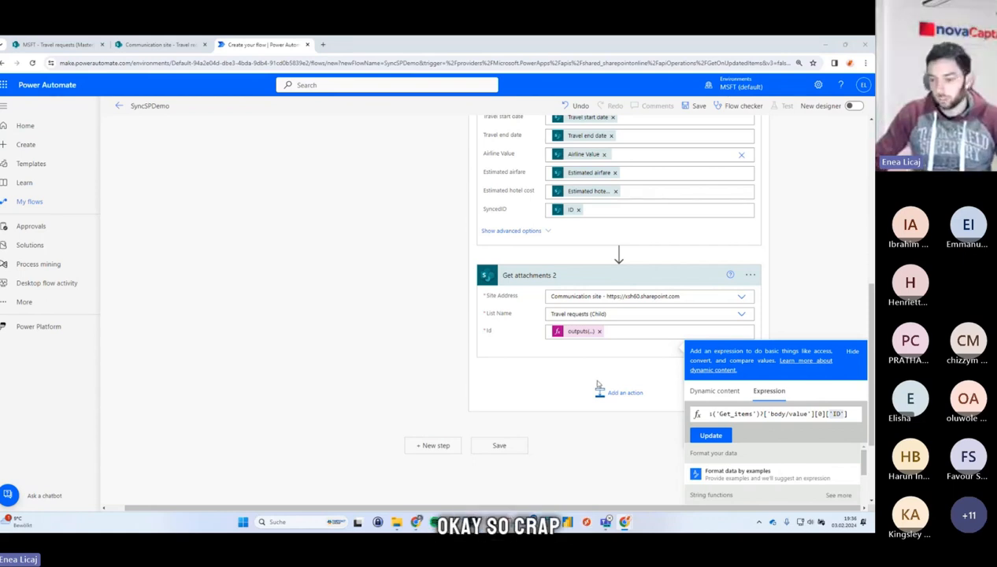
Paste the Id expression into Get attachments 2 again and add a SharePoint Delete attachment action below it.
{"action": "left_click", "coordinate": [600, 331]}
{"action": "key", "text": "ctrl+v"}
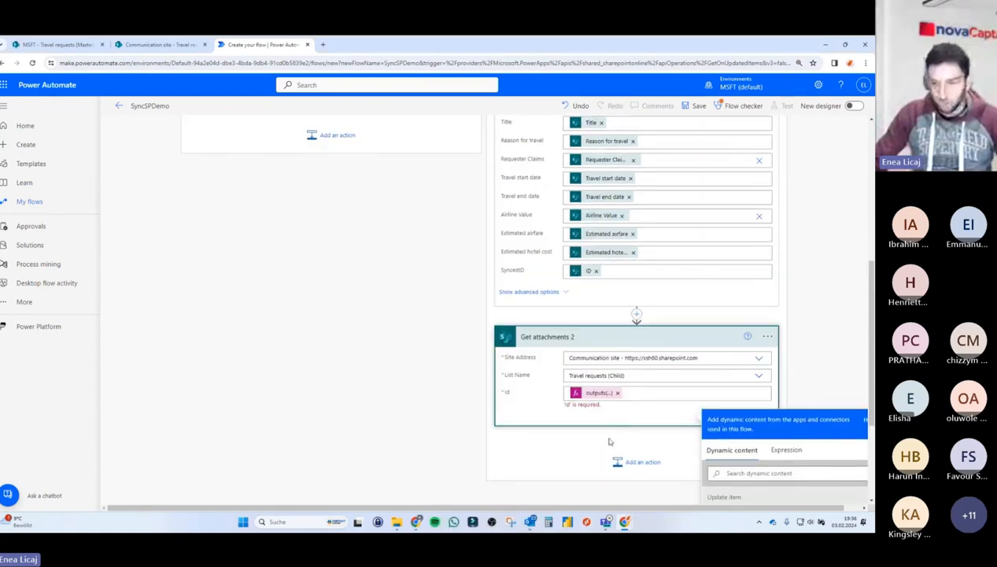
{"action": "left_click", "coordinate": [595, 435]}
{"action": "left_click", "coordinate": [639, 443]}
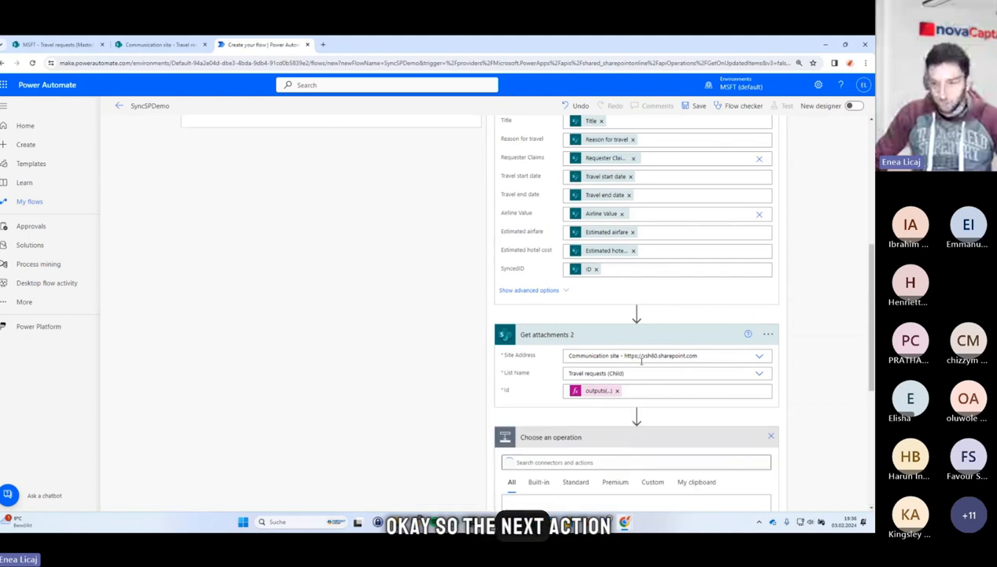
{"action": "scroll", "coordinate": [636, 353], "scroll_direction": "down", "scroll_amount": 2}
{"action": "scroll", "coordinate": [635, 353], "scroll_direction": "up", "scroll_amount": 3}
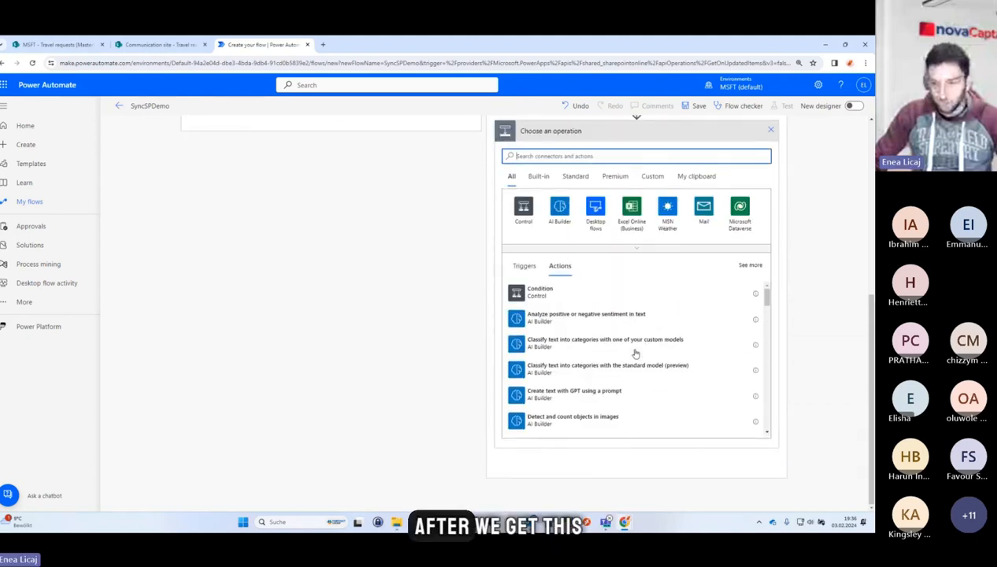
{"action": "scroll", "coordinate": [801, 259], "scroll_direction": "up", "scroll_amount": 2}
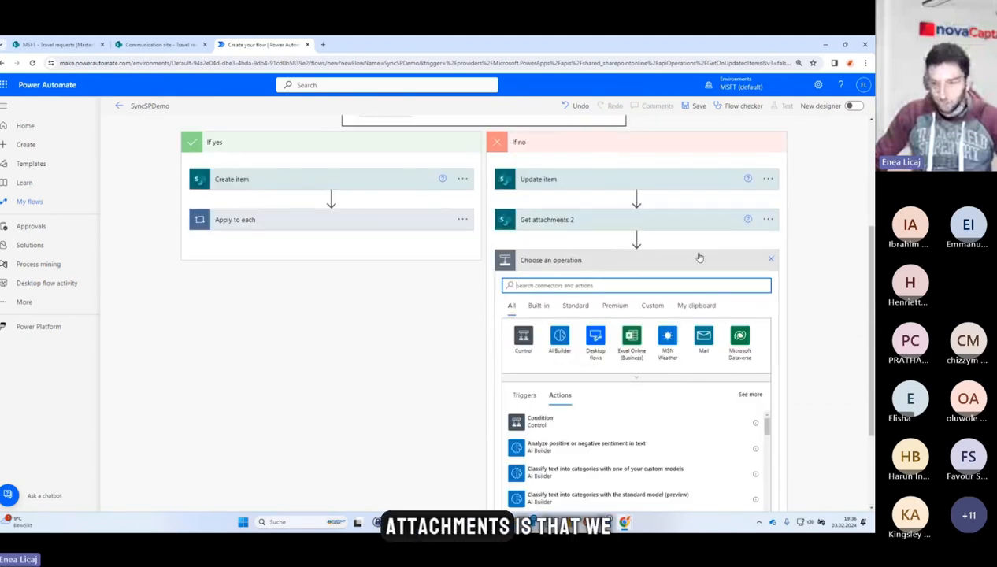
{"action": "type", "text": "dele"}
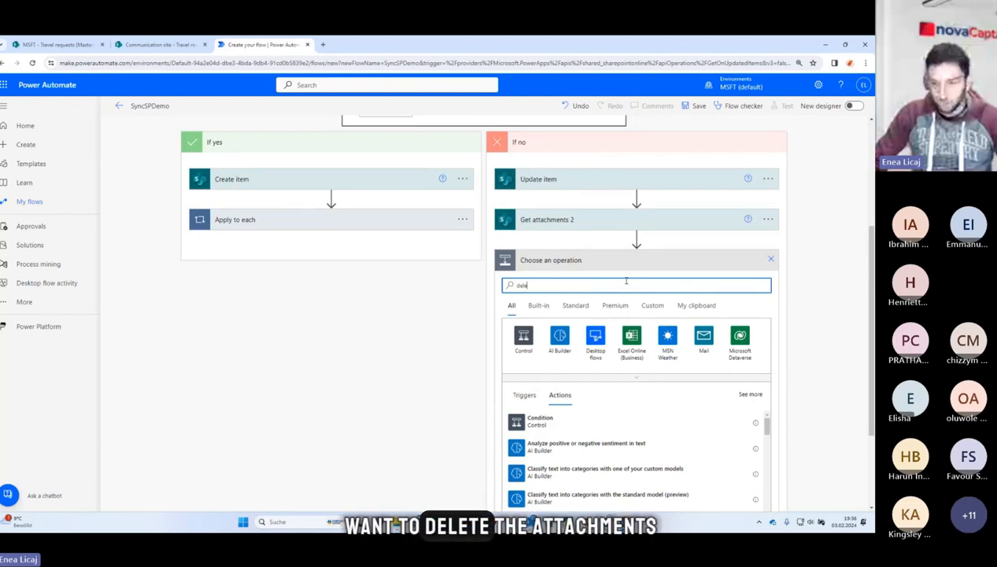
{"action": "type", "text": "te attachments"}
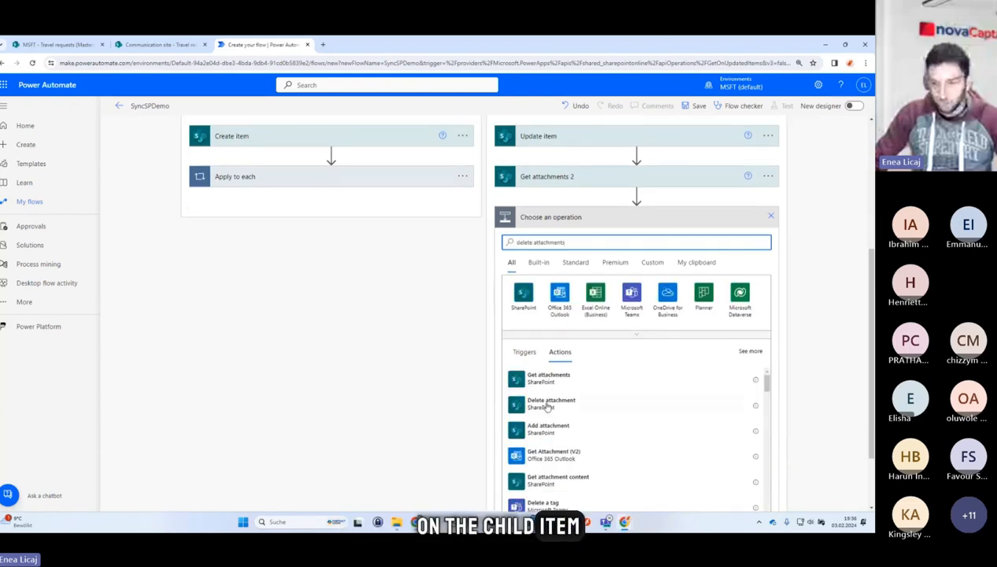
{"action": "left_click", "coordinate": [544, 405]}
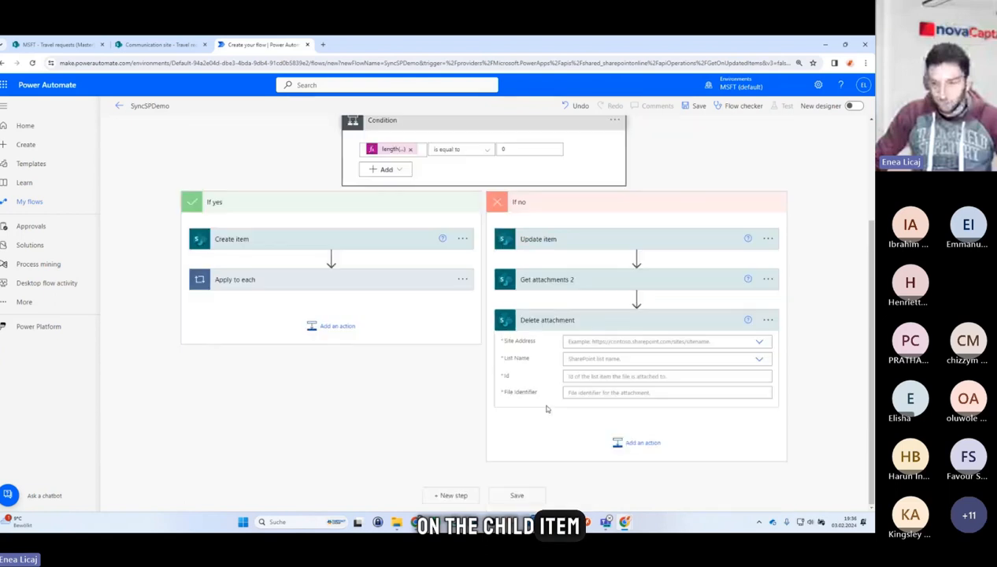
Set the Delete attachment action's site address to Communication site and its list to Travel requests (Child).
{"action": "left_click", "coordinate": [756, 344]}
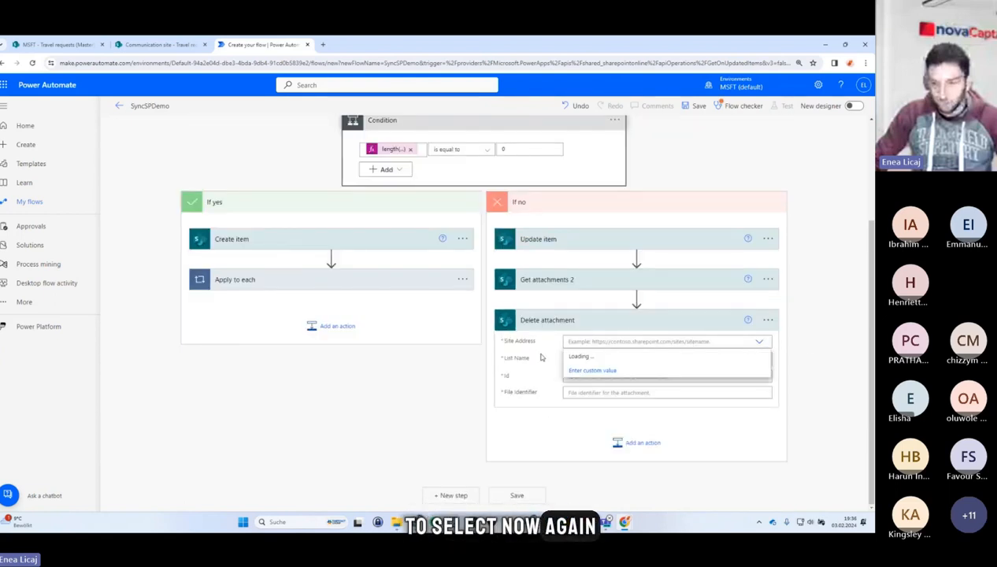
{"action": "left_click", "coordinate": [592, 352]}
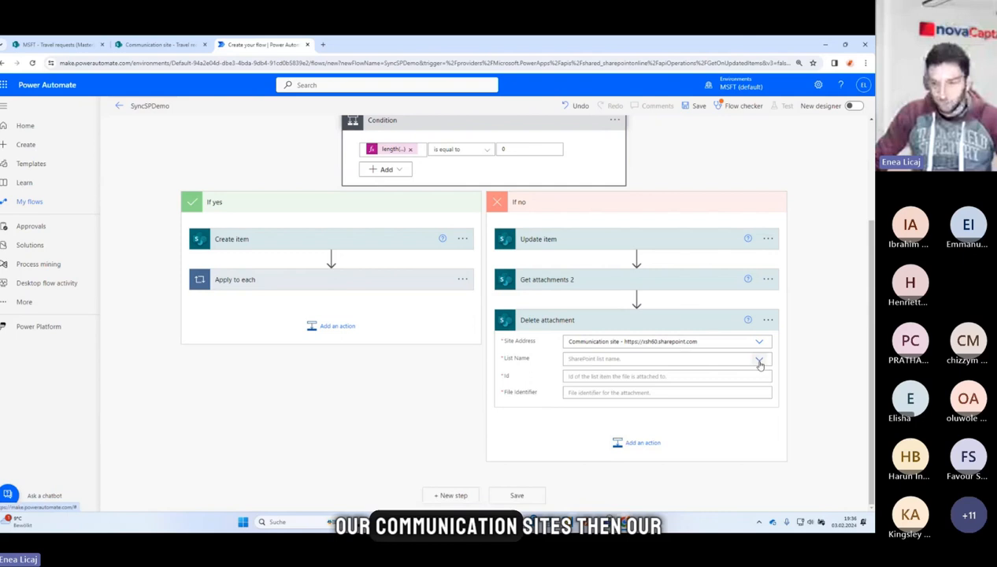
{"action": "left_click", "coordinate": [593, 358]}
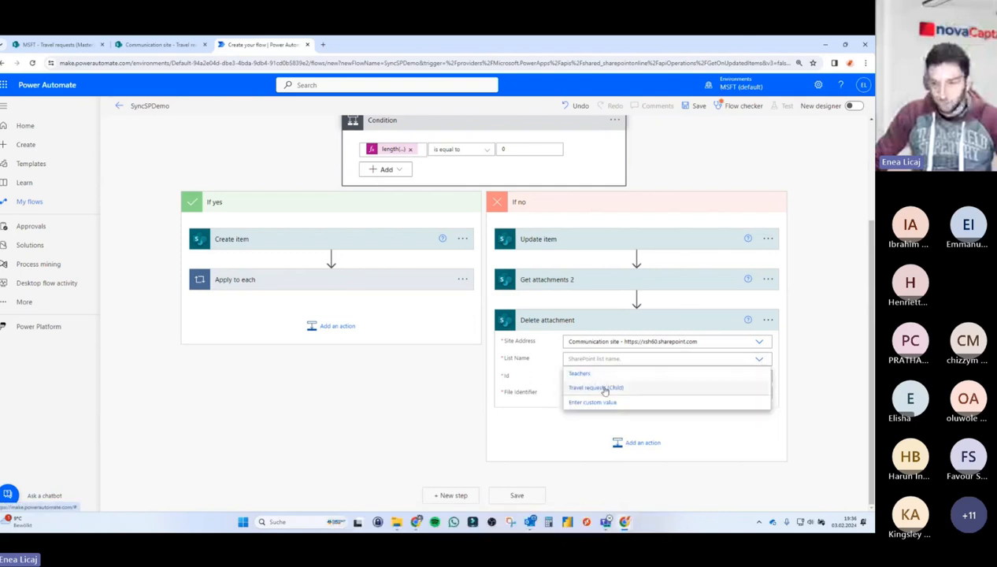
{"action": "left_click", "coordinate": [603, 388]}
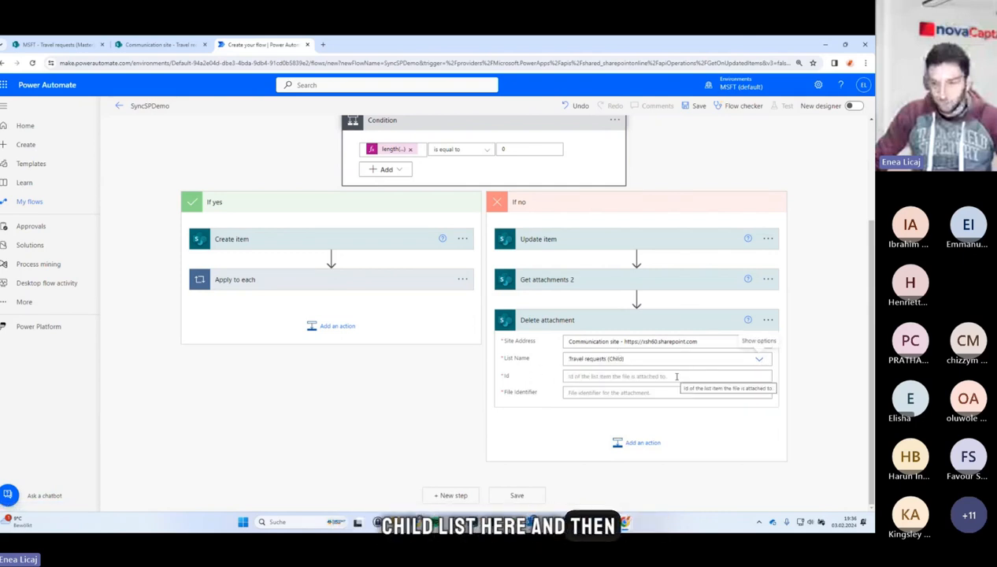
{"action": "left_click", "coordinate": [593, 377]}
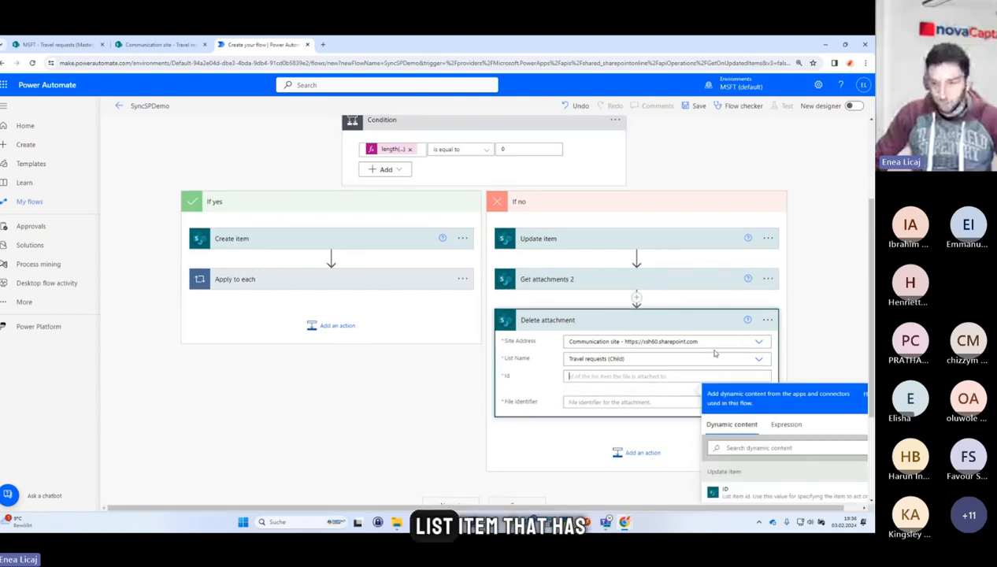
Set the Delete attachment action's Id field to the ID from the Update item action.
{"action": "scroll", "coordinate": [777, 328], "scroll_direction": "down", "scroll_amount": 2}
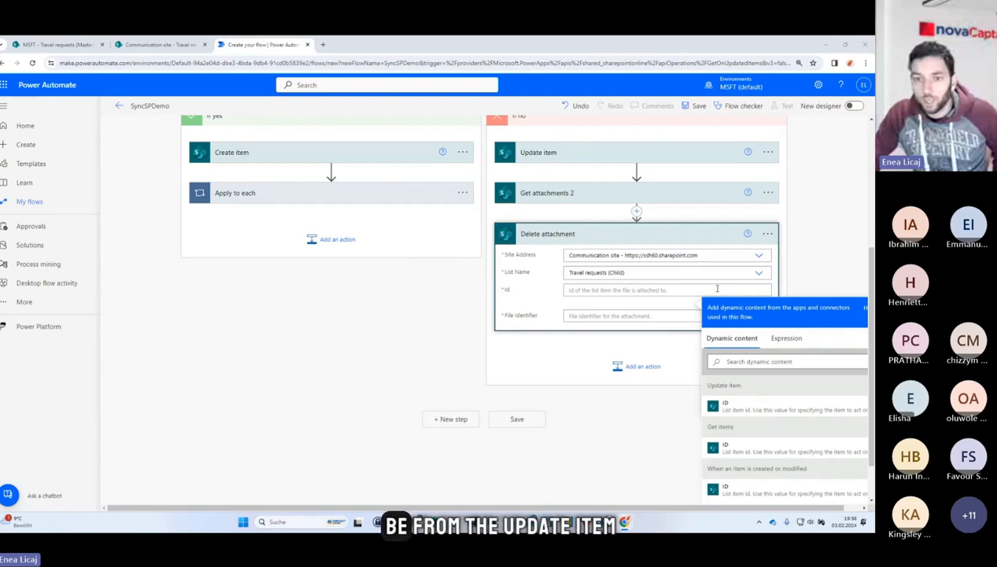
{"action": "scroll", "coordinate": [638, 233], "scroll_direction": "down", "scroll_amount": 1}
{"action": "left_click", "coordinate": [741, 360]}
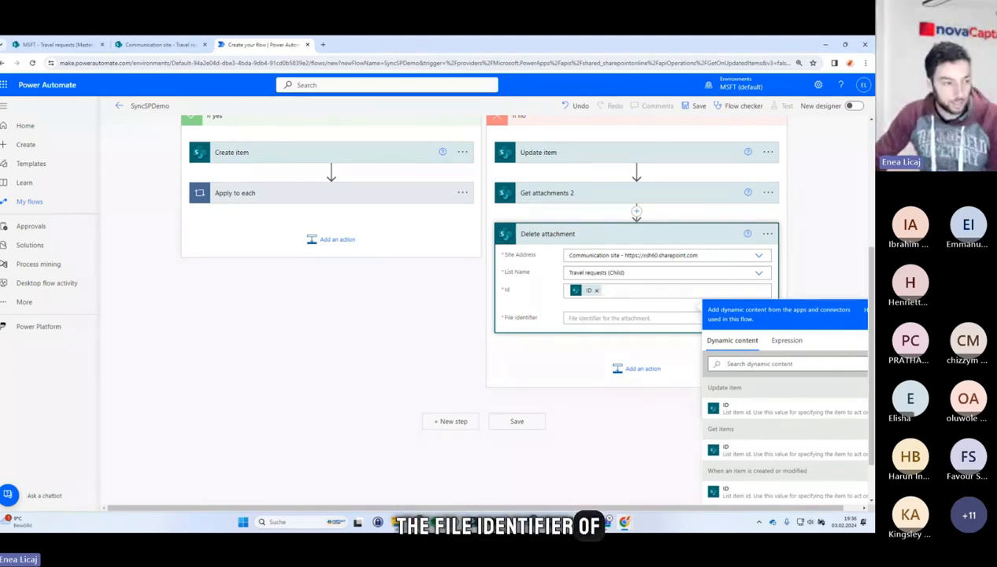
Set Delete attachment's File identifier to the Id from Get attachments 2, wrapping the action in an Apply to each 2 loop.
{"action": "left_click", "coordinate": [571, 317]}
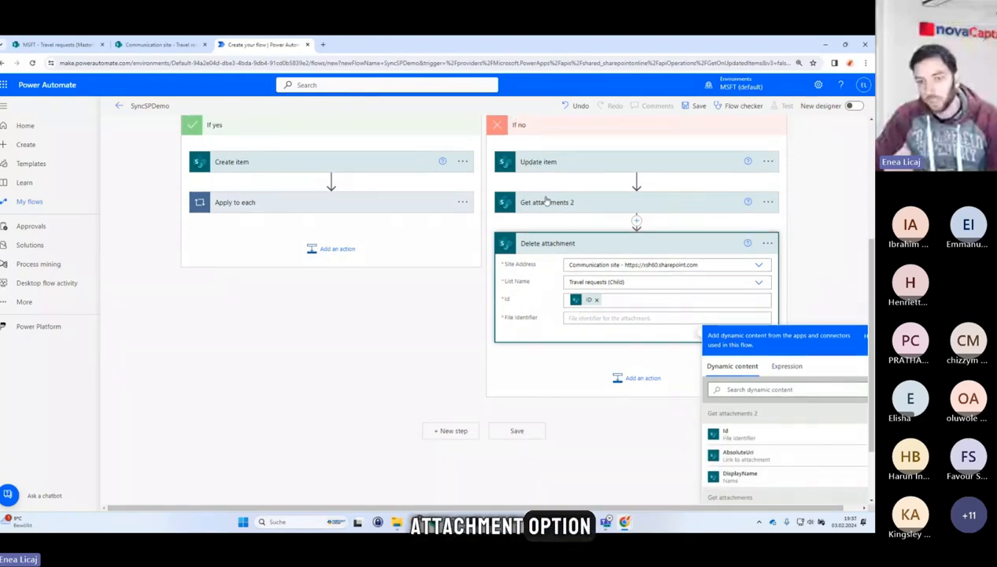
{"action": "left_click", "coordinate": [547, 201]}
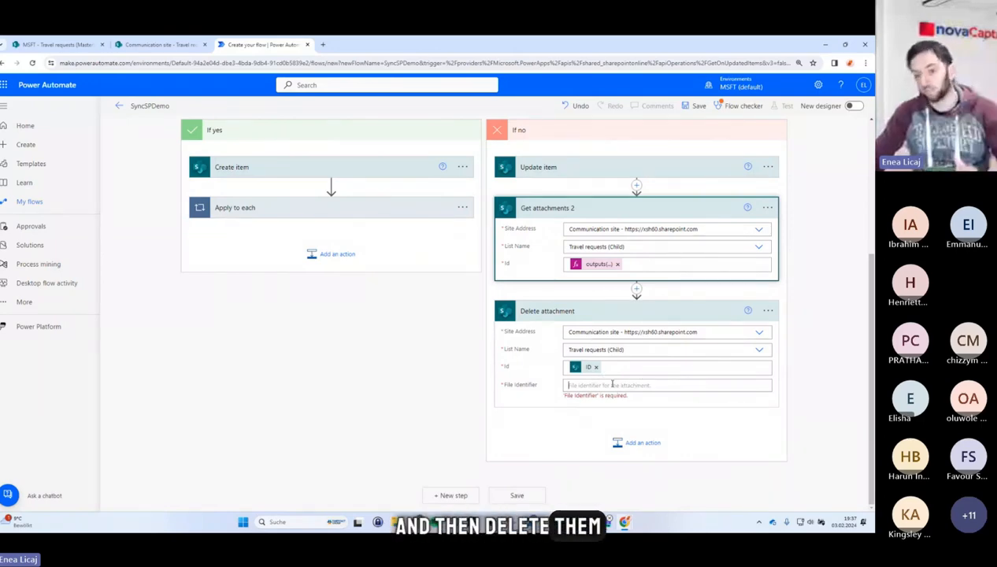
{"action": "left_click", "coordinate": [612, 384]}
{"action": "scroll", "coordinate": [790, 357], "scroll_direction": "down", "scroll_amount": 2}
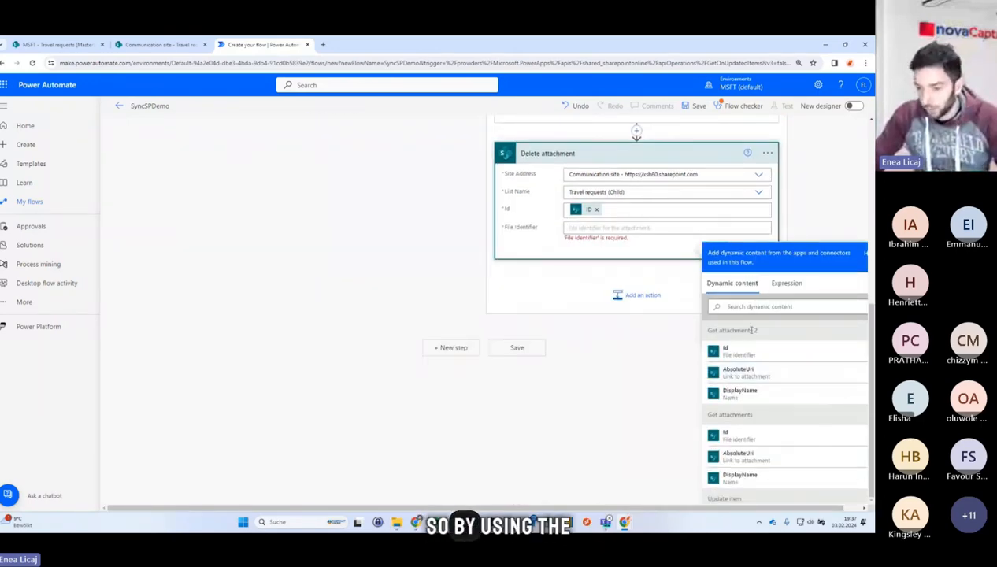
{"action": "scroll", "coordinate": [651, 237], "scroll_direction": "up", "scroll_amount": 2}
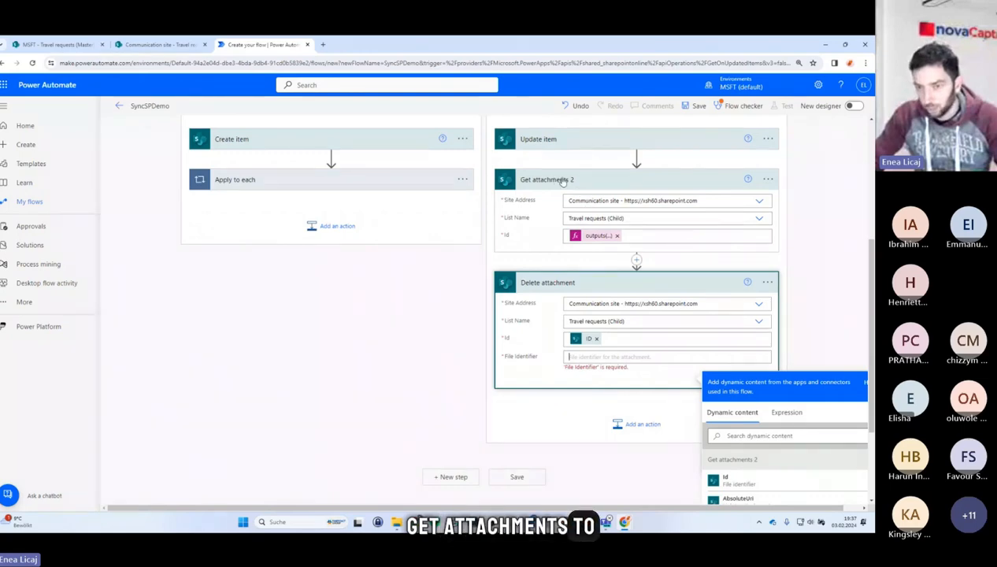
{"action": "scroll", "coordinate": [622, 224], "scroll_direction": "down", "scroll_amount": 2}
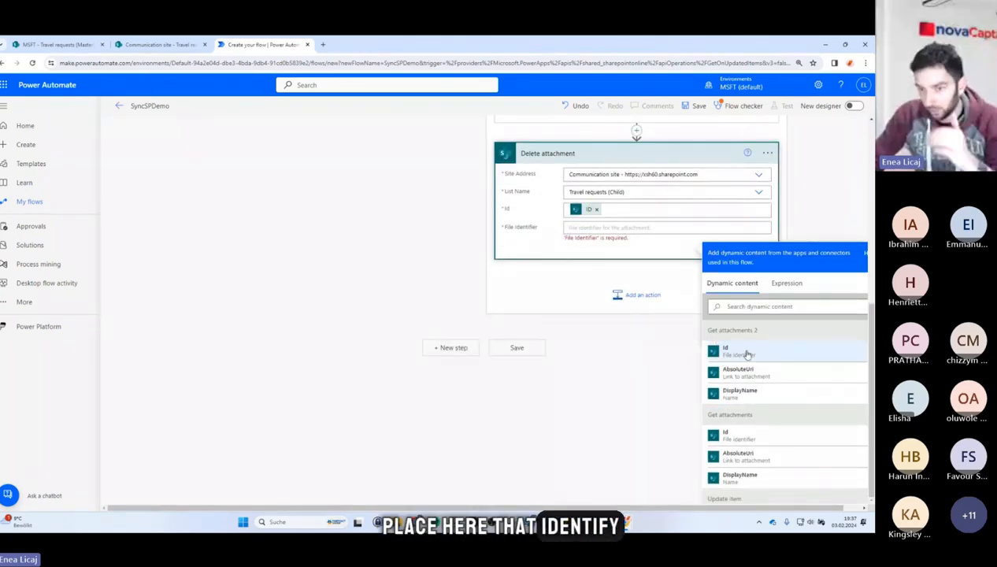
{"action": "left_click", "coordinate": [747, 355]}
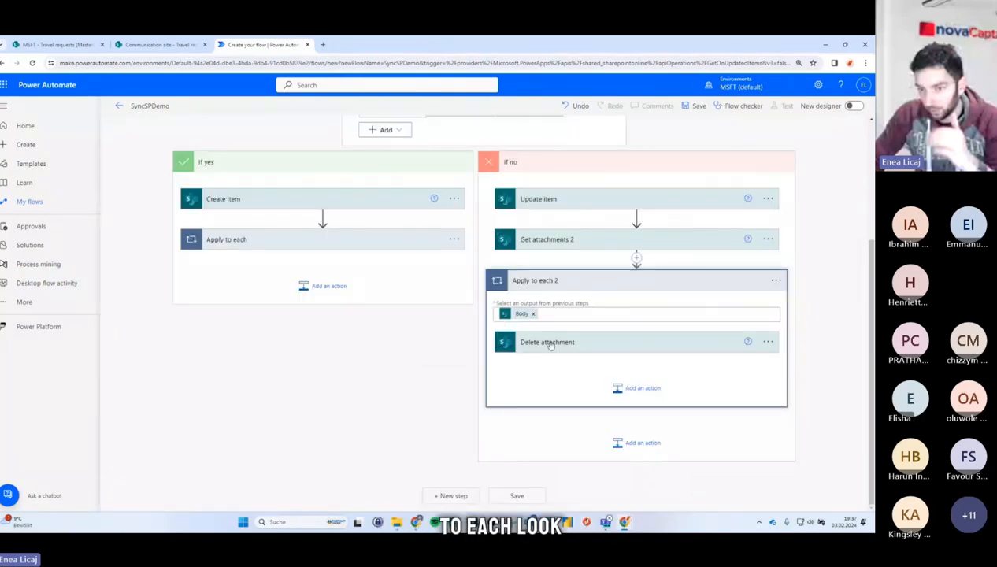
{"action": "left_click", "coordinate": [551, 344]}
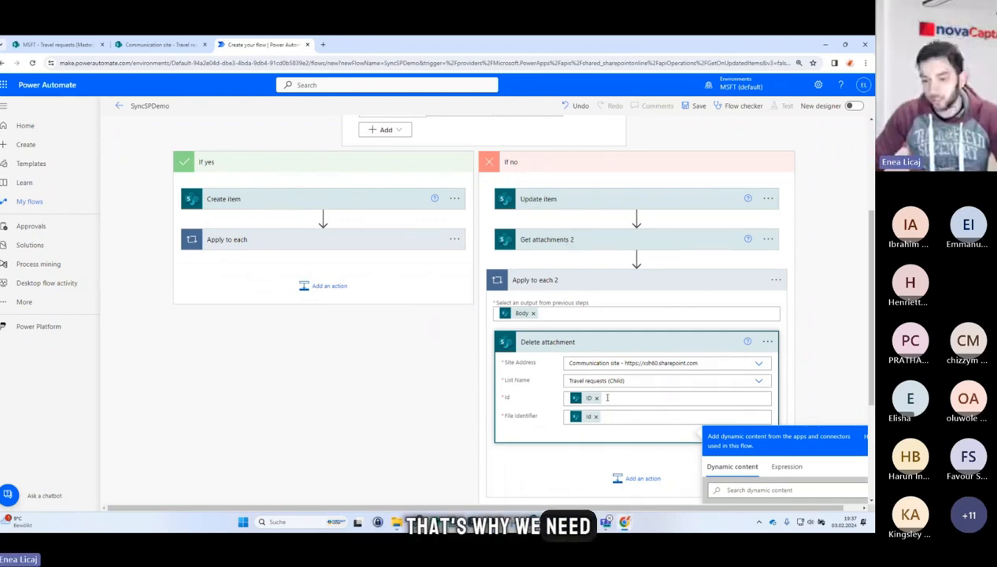
Review the Get attachments action and the If yes branch's Apply to each loop contents.
{"action": "scroll", "coordinate": [588, 361], "scroll_direction": "down", "scroll_amount": 2}
{"action": "scroll", "coordinate": [509, 312], "scroll_direction": "up", "scroll_amount": 5}
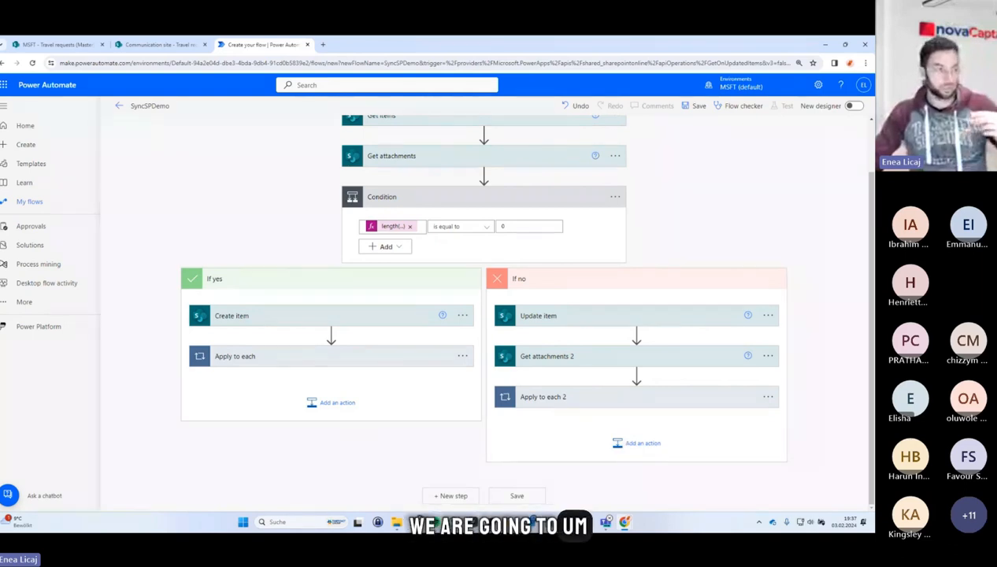
{"action": "scroll", "coordinate": [461, 291], "scroll_direction": "up", "scroll_amount": 3}
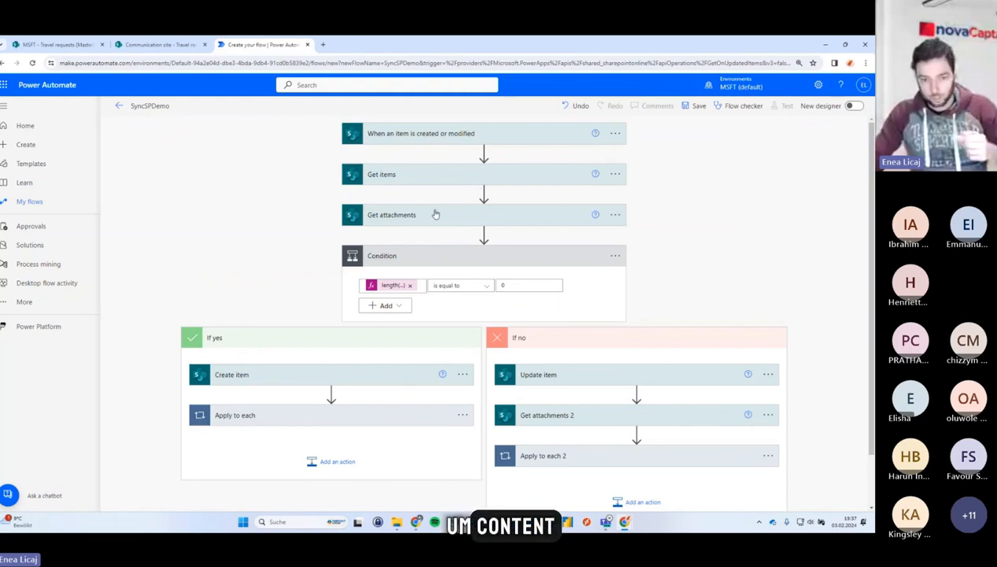
{"action": "left_click", "coordinate": [436, 215]}
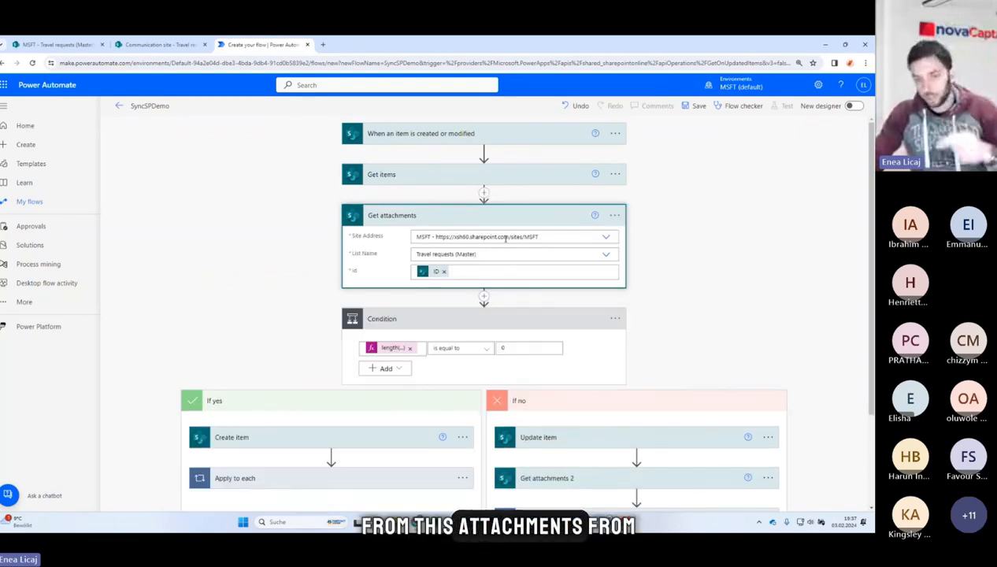
{"action": "scroll", "coordinate": [331, 354], "scroll_direction": "down", "scroll_amount": 3}
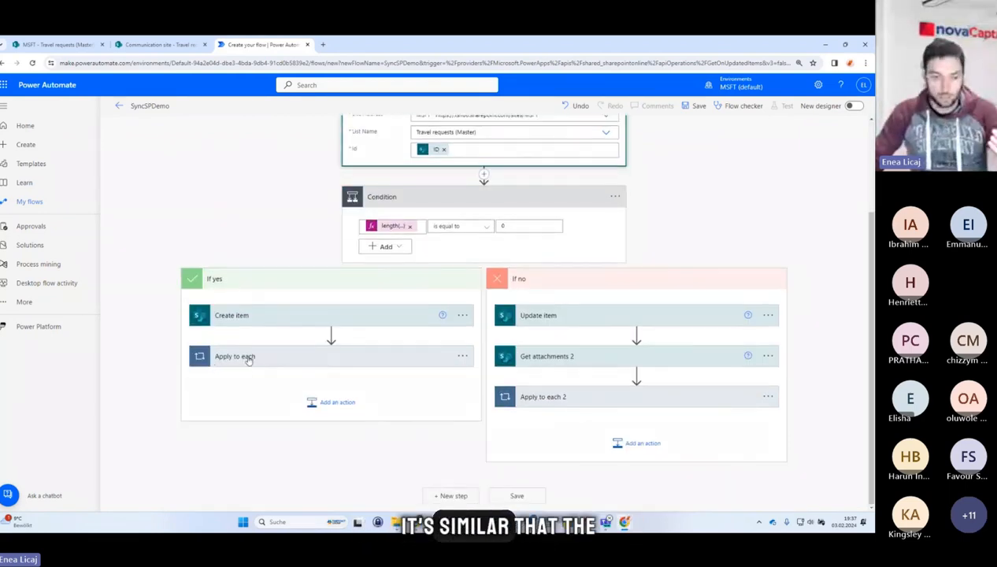
{"action": "left_click", "coordinate": [269, 359]}
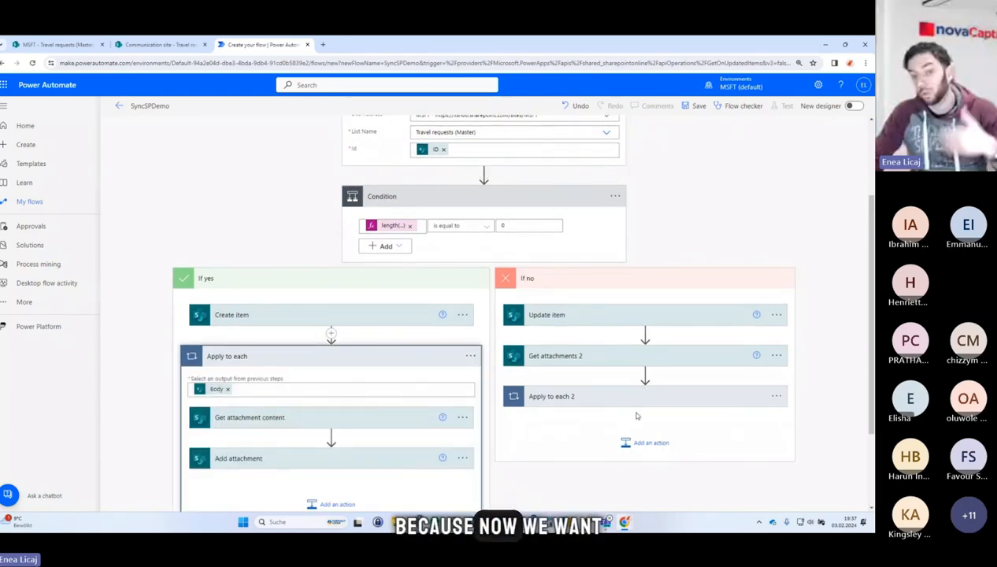
{"action": "left_click", "coordinate": [644, 443]}
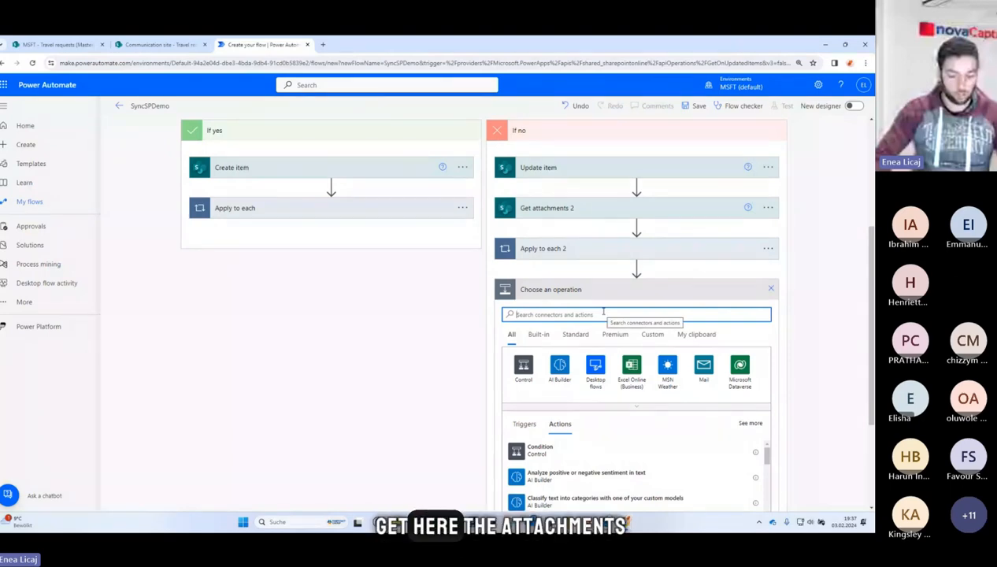
{"action": "type", "text": "get attachment"}
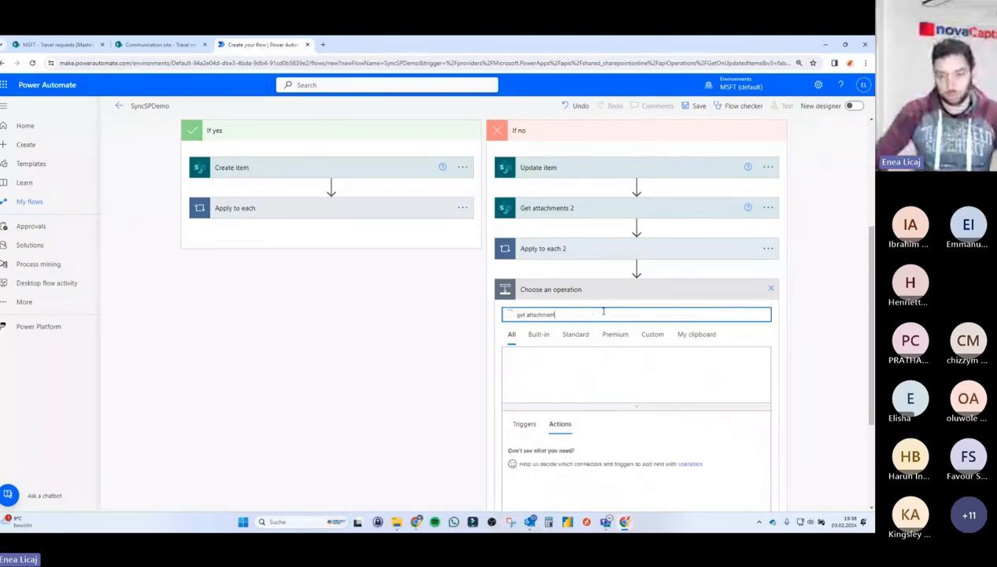
{"action": "left_click", "coordinate": [771, 289]}
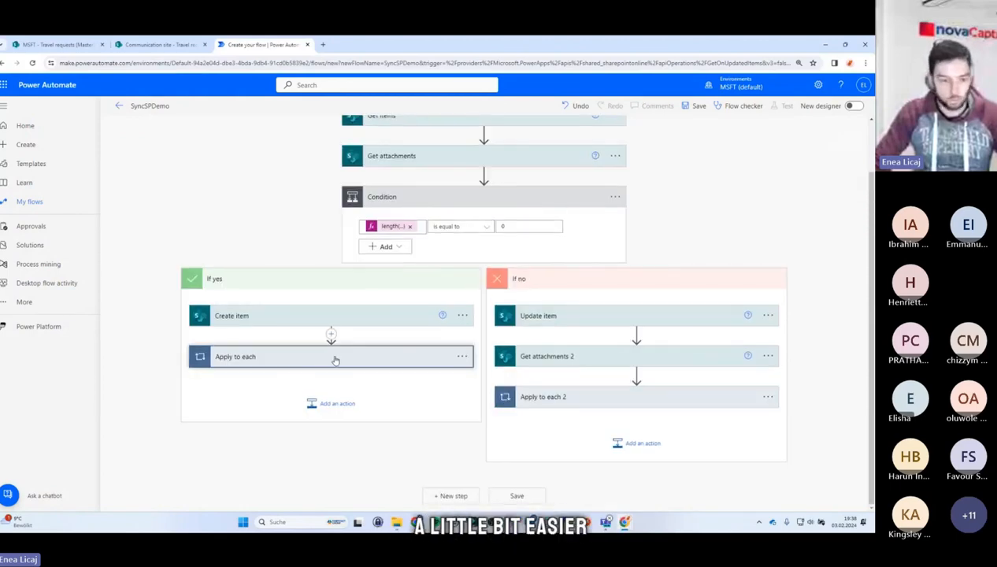
Try to copy the If yes branch's Apply to each loop and paste it into the If no branch, then undo the paste.
{"action": "left_click", "coordinate": [335, 360]}
{"action": "left_click", "coordinate": [471, 270]}
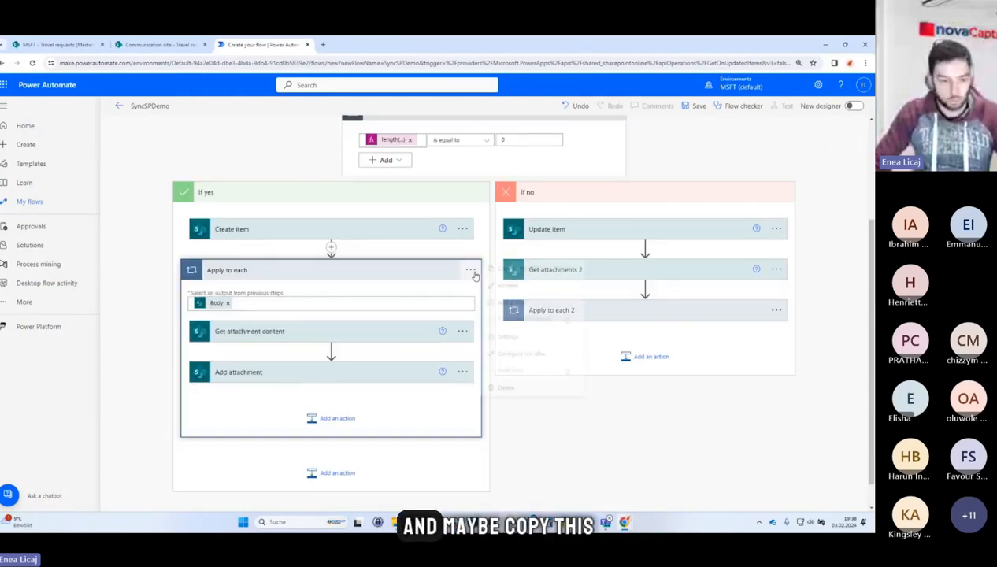
{"action": "left_click", "coordinate": [518, 269]}
{"action": "left_click", "coordinate": [649, 356]}
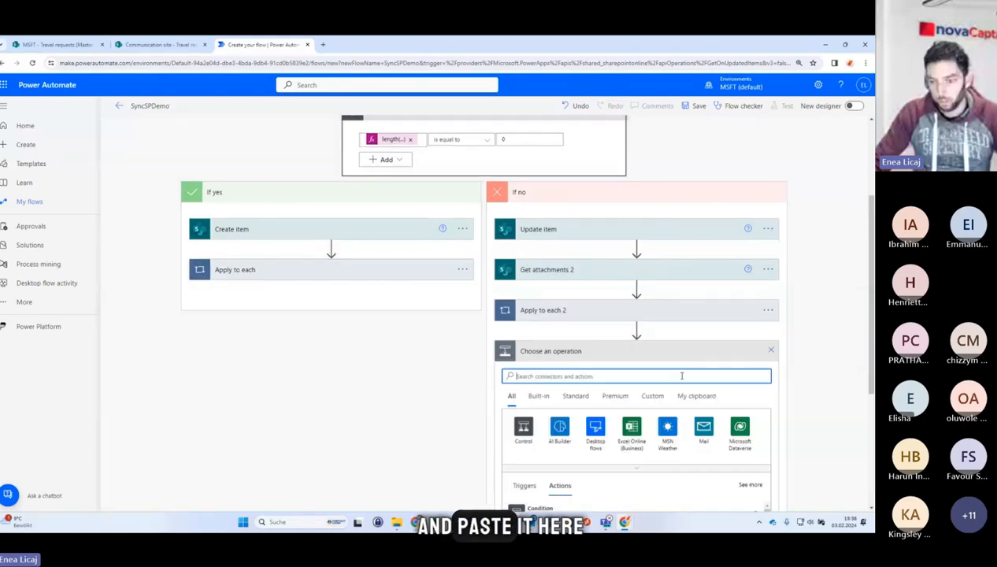
{"action": "left_click", "coordinate": [697, 392]}
{"action": "left_click", "coordinate": [579, 418]}
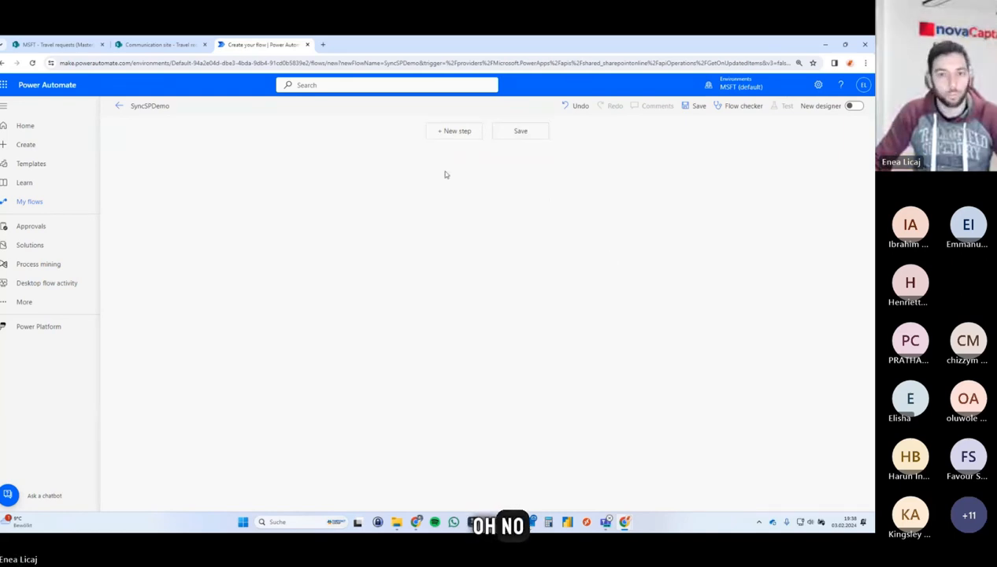
{"action": "left_click", "coordinate": [570, 108]}
Open a new action slot below Apply to each 2 in the If no branch and save the flow.
{"action": "scroll", "coordinate": [581, 389], "scroll_direction": "down", "scroll_amount": 1}
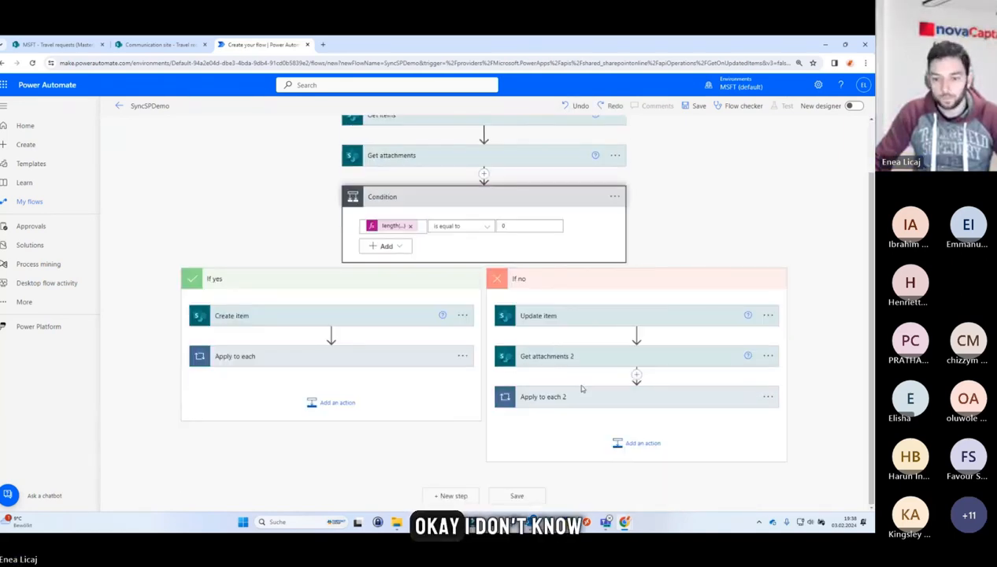
{"action": "left_click", "coordinate": [661, 404]}
{"action": "scroll", "coordinate": [647, 294], "scroll_direction": "down", "scroll_amount": 1}
{"action": "left_click", "coordinate": [641, 285]}
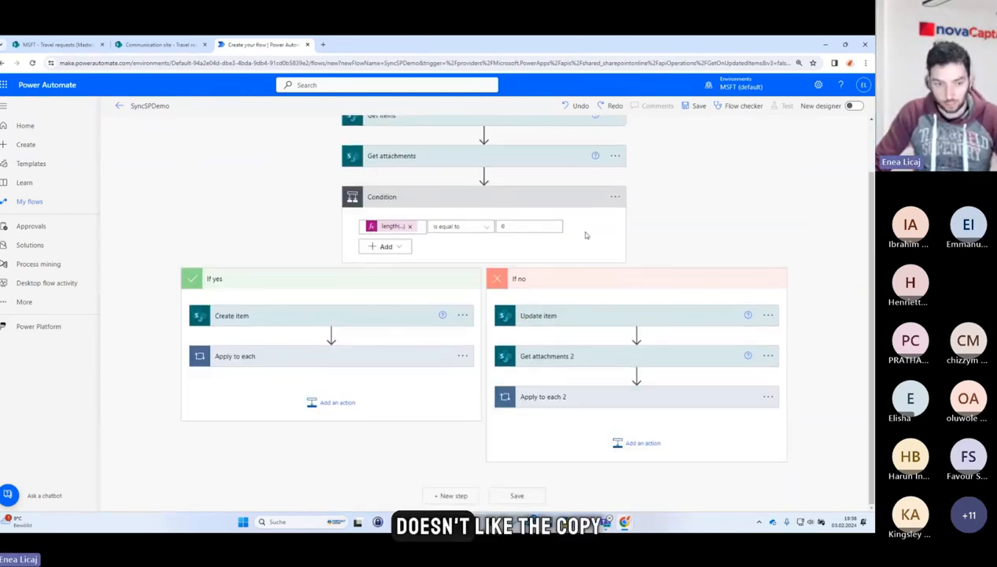
{"action": "left_click", "coordinate": [394, 357]}
{"action": "scroll", "coordinate": [650, 339], "scroll_direction": "down", "scroll_amount": 3}
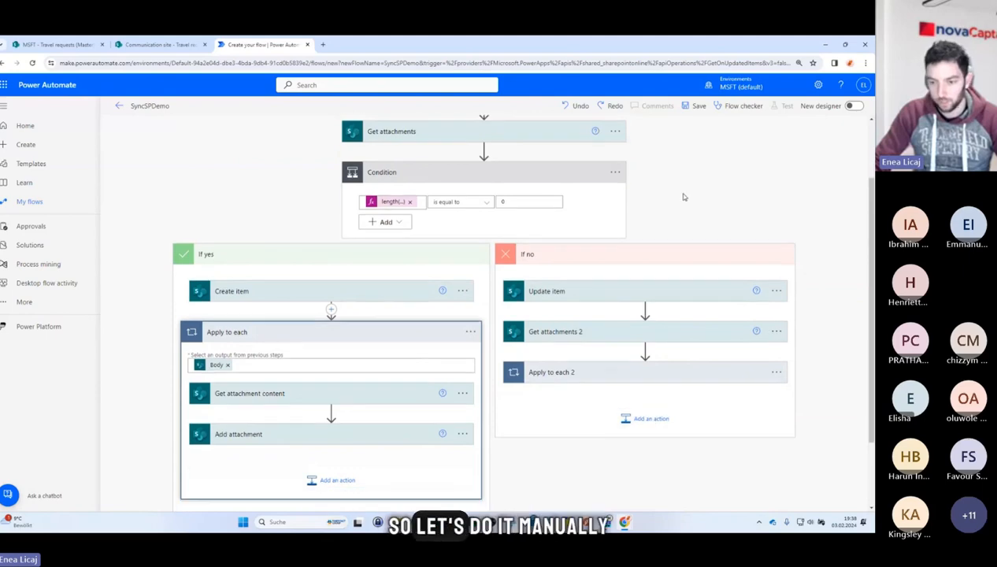
{"action": "left_click", "coordinate": [647, 327]}
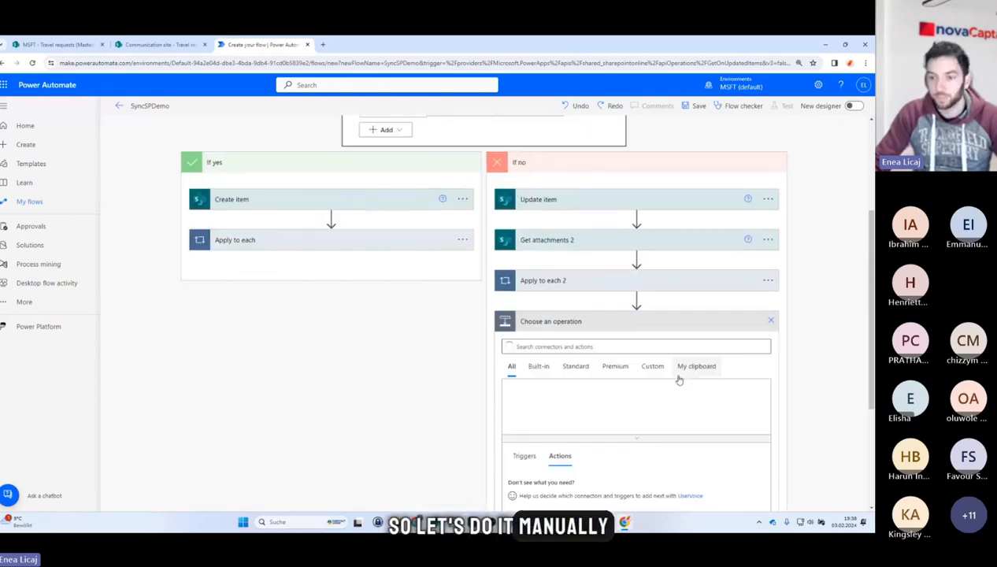
{"action": "left_click", "coordinate": [353, 240]}
{"action": "left_click", "coordinate": [698, 105]}
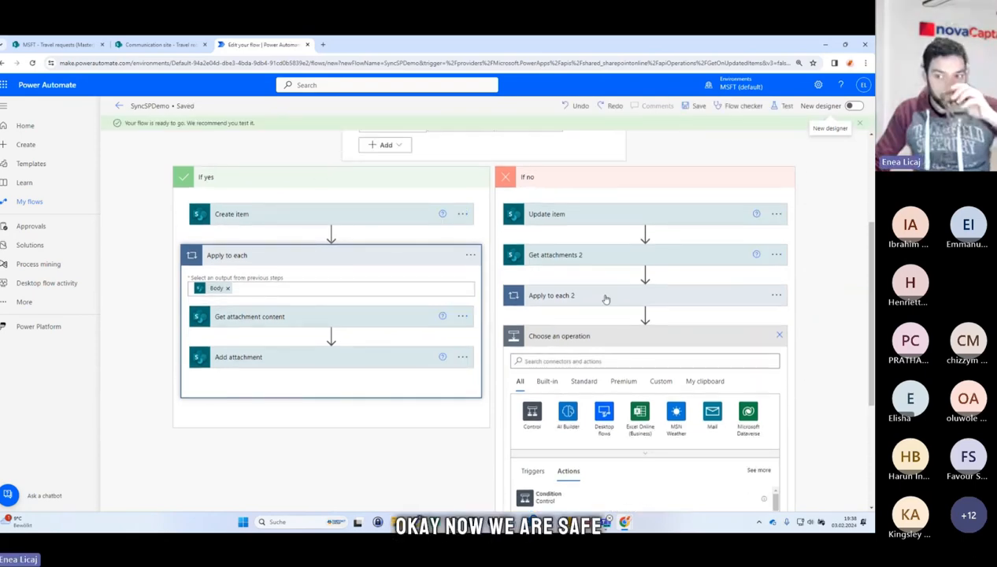
Search for and add a SharePoint Get attachment content action below Apply to each 2.
{"action": "scroll", "coordinate": [540, 344], "scroll_direction": "down", "scroll_amount": 2}
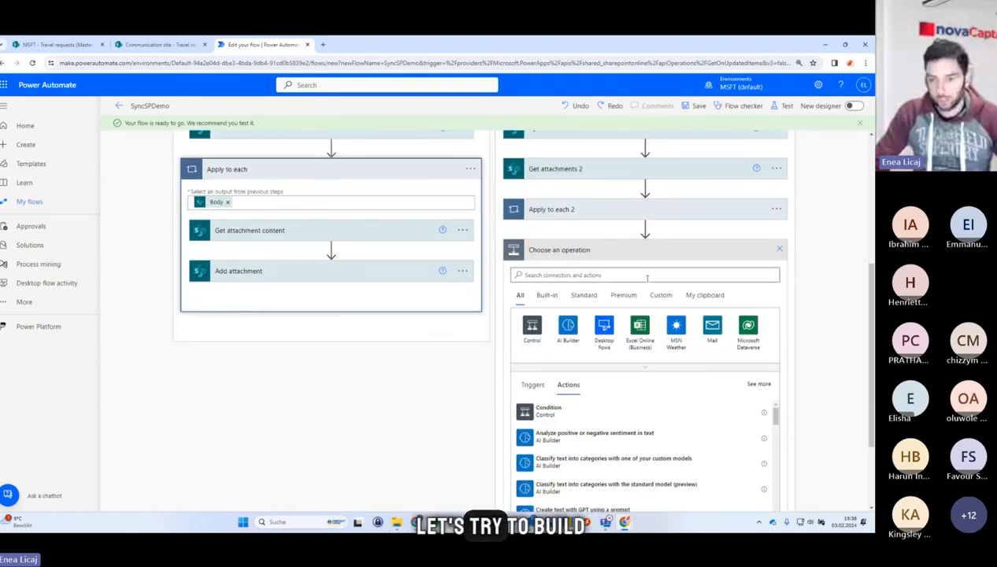
{"action": "left_click", "coordinate": [603, 275]}
{"action": "type", "text": "get"}
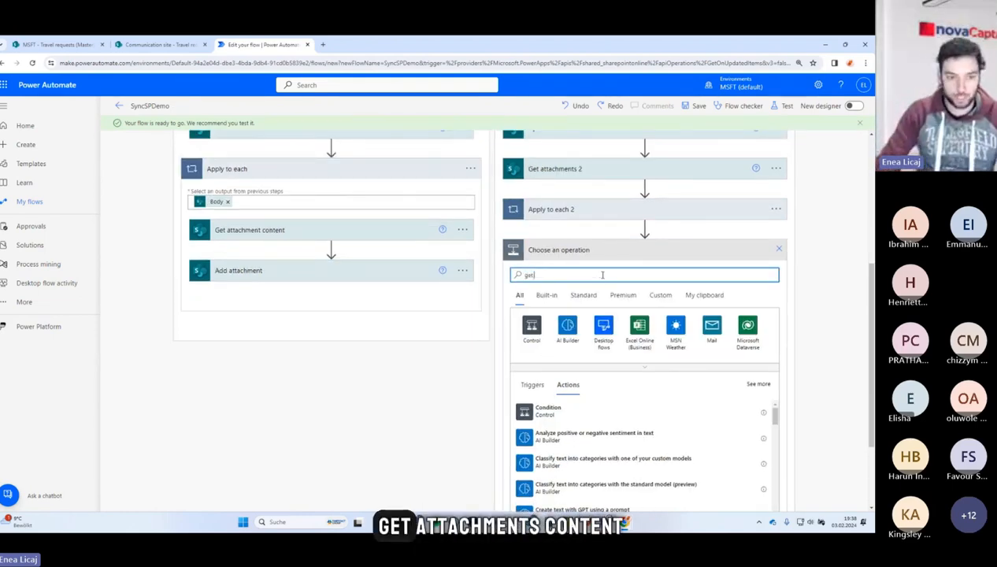
{"action": "type", "text": " attachment content"}
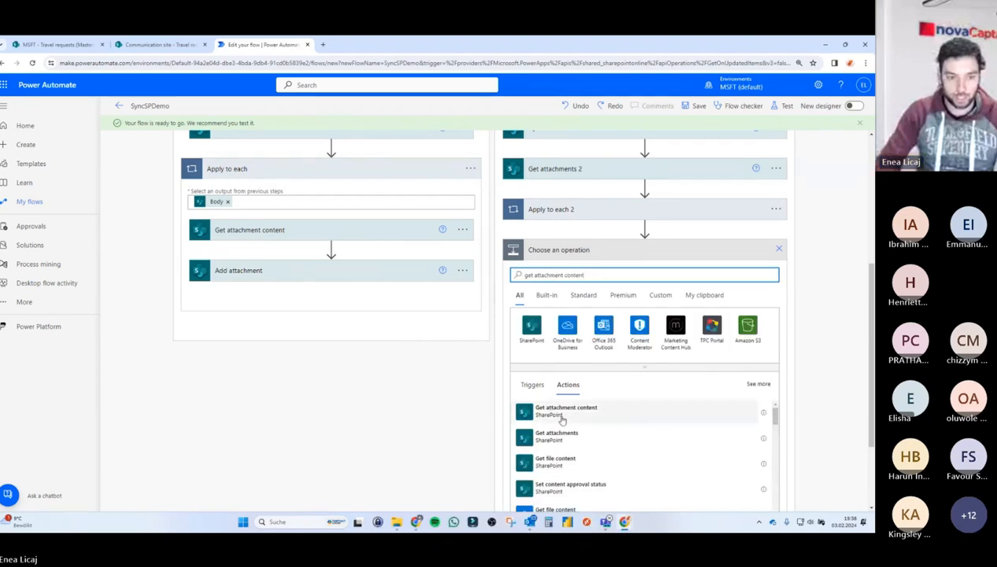
{"action": "scroll", "coordinate": [134, 422], "scroll_direction": "up", "scroll_amount": 2}
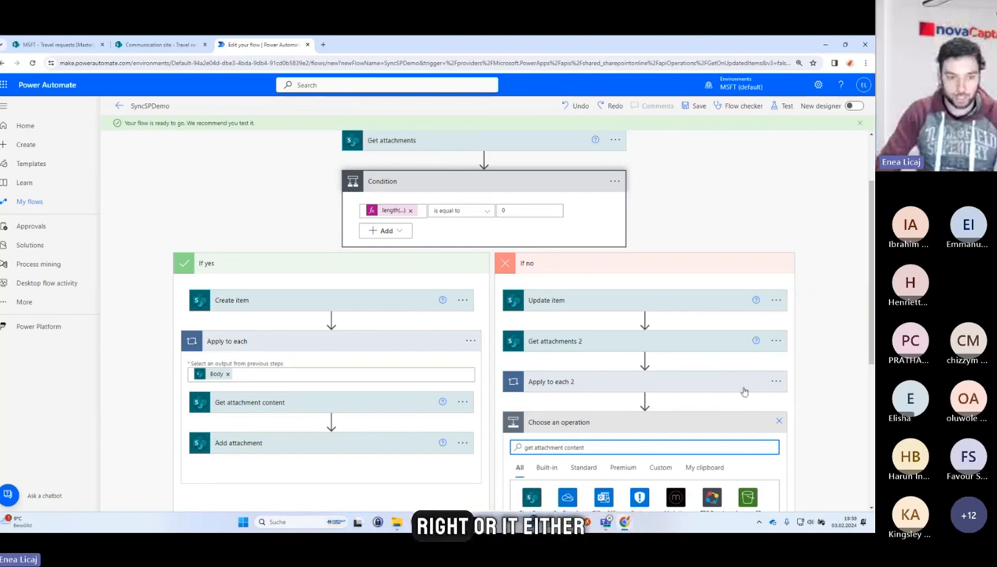
{"action": "scroll", "coordinate": [415, 373], "scroll_direction": "down", "scroll_amount": 1}
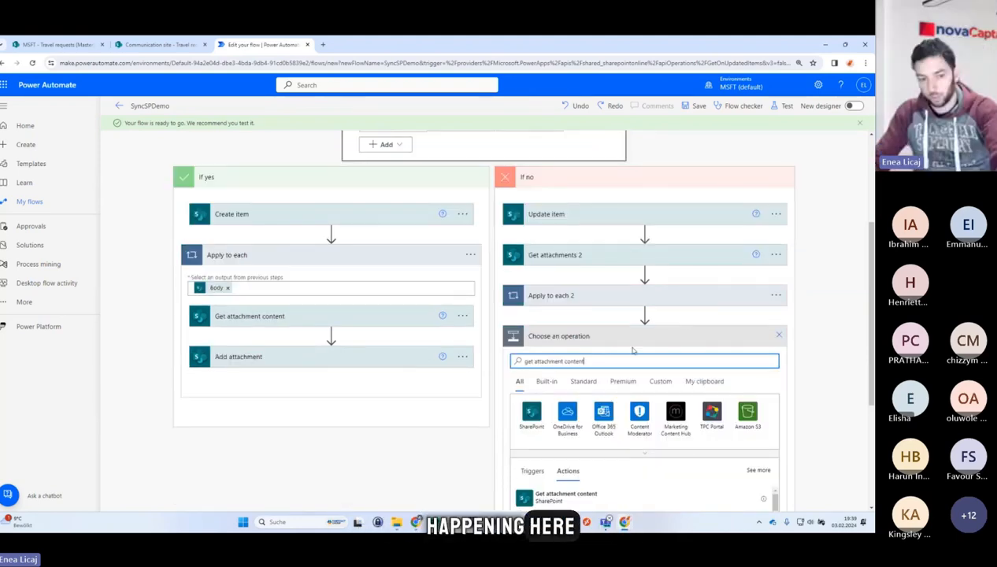
{"action": "scroll", "coordinate": [633, 350], "scroll_direction": "down", "scroll_amount": 1}
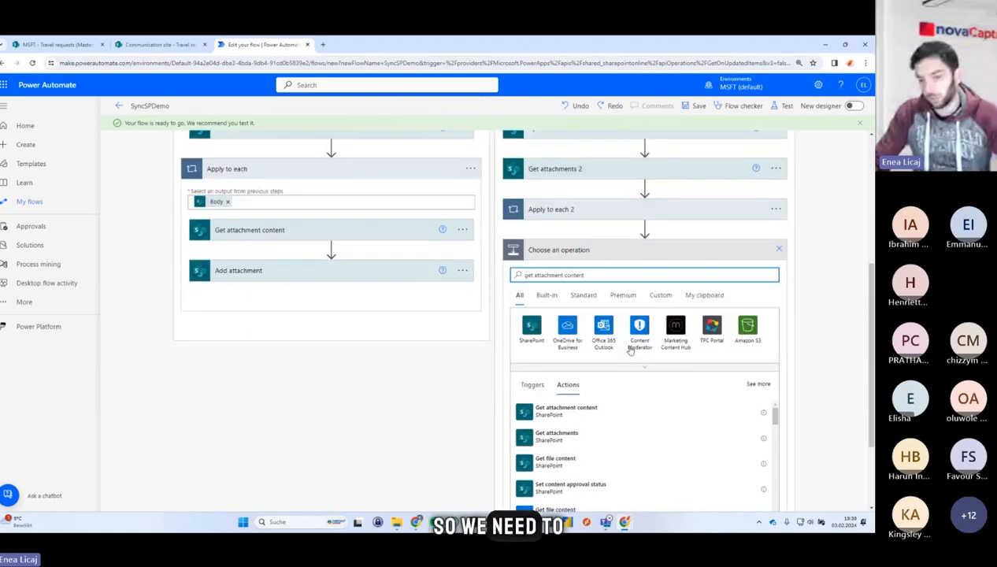
{"action": "left_click", "coordinate": [573, 408]}
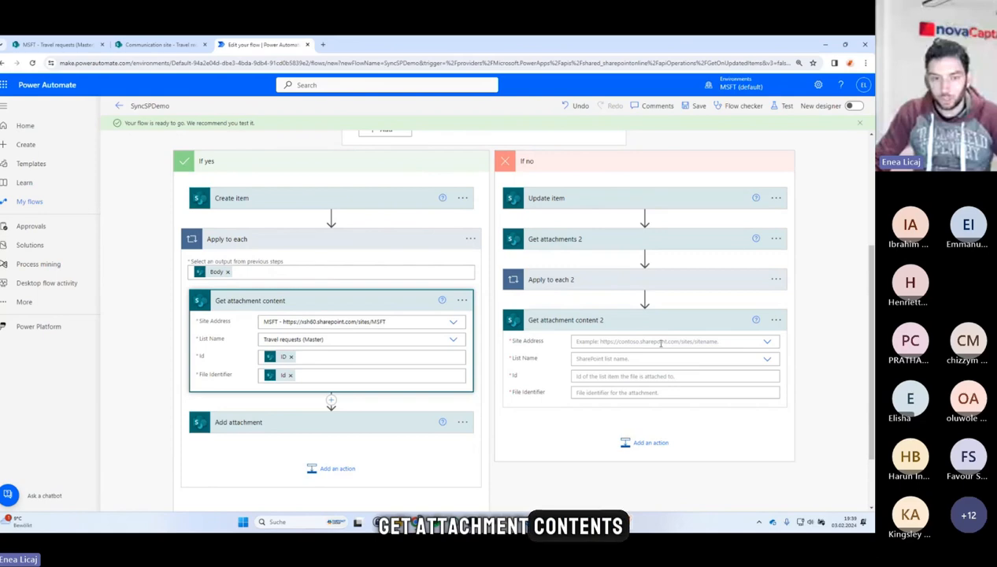
Set Get attachment content 2's site address to MSFT and its list to Travel requests (Master).
{"action": "left_click", "coordinate": [766, 343]}
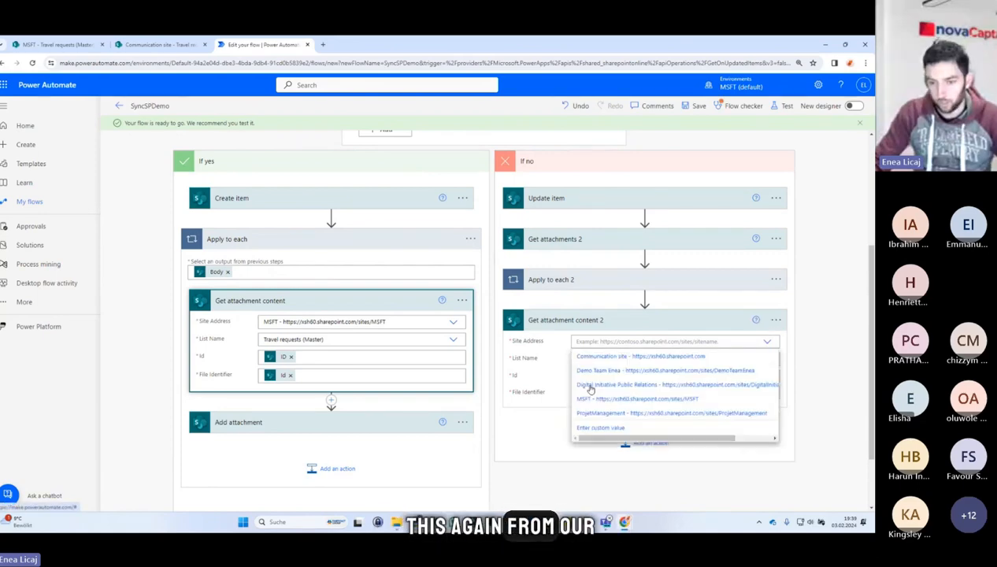
{"action": "left_click", "coordinate": [602, 400]}
{"action": "scroll", "coordinate": [552, 370], "scroll_direction": "down", "scroll_amount": 1}
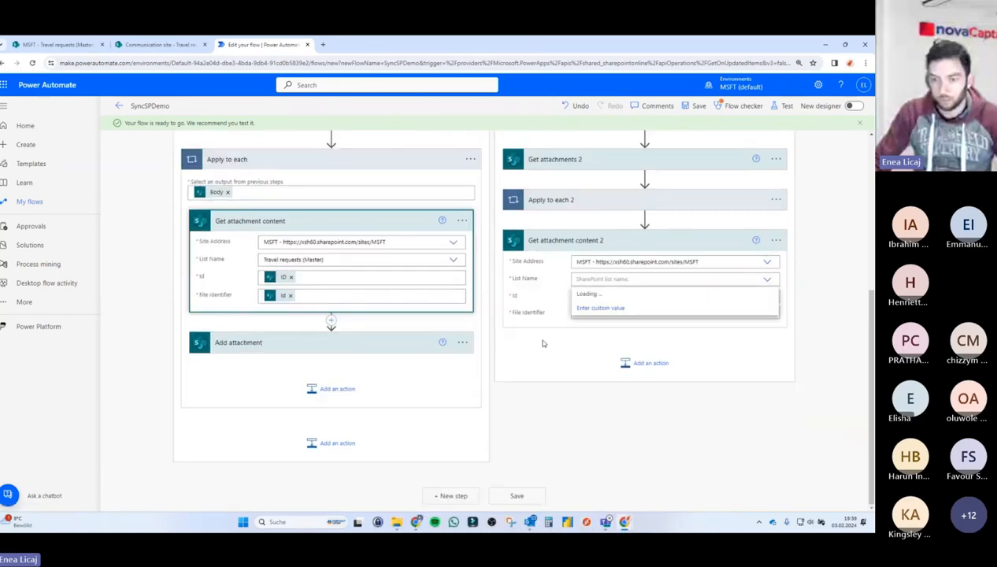
{"action": "left_click", "coordinate": [601, 306]}
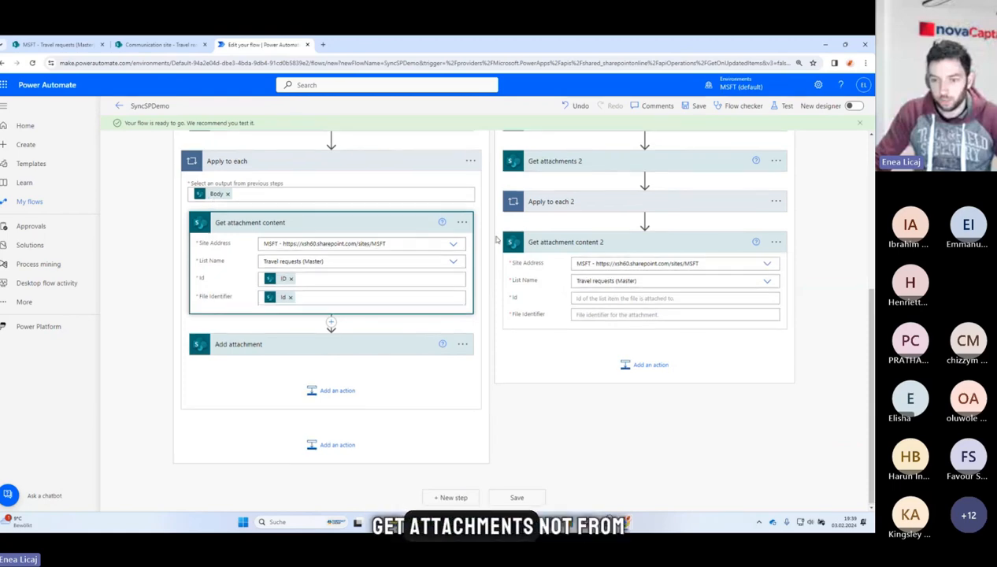
Fill Get attachment content 2's Id with the Get attachments 2 Id, wrapping the action in a new Apply to each 3 loop.
{"action": "scroll", "coordinate": [463, 254], "scroll_direction": "up", "scroll_amount": 4}
{"action": "scroll", "coordinate": [463, 254], "scroll_direction": "down", "scroll_amount": 4}
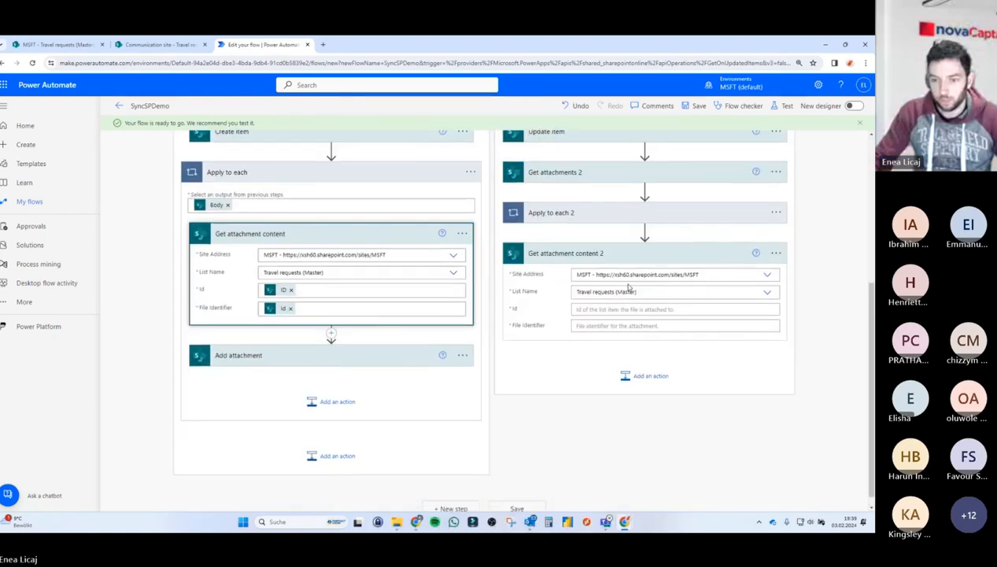
{"action": "left_click", "coordinate": [665, 310]}
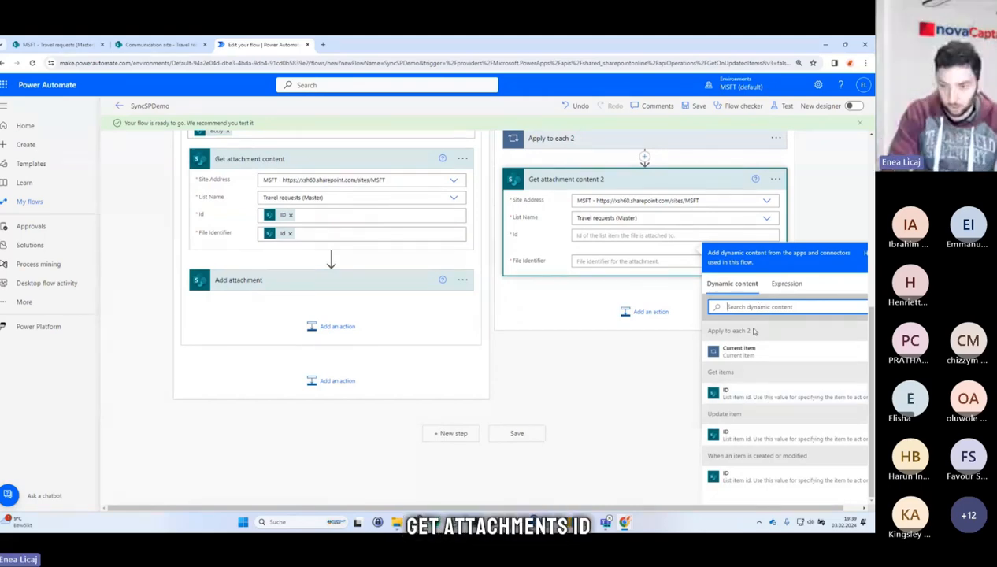
{"action": "type", "text": "id"}
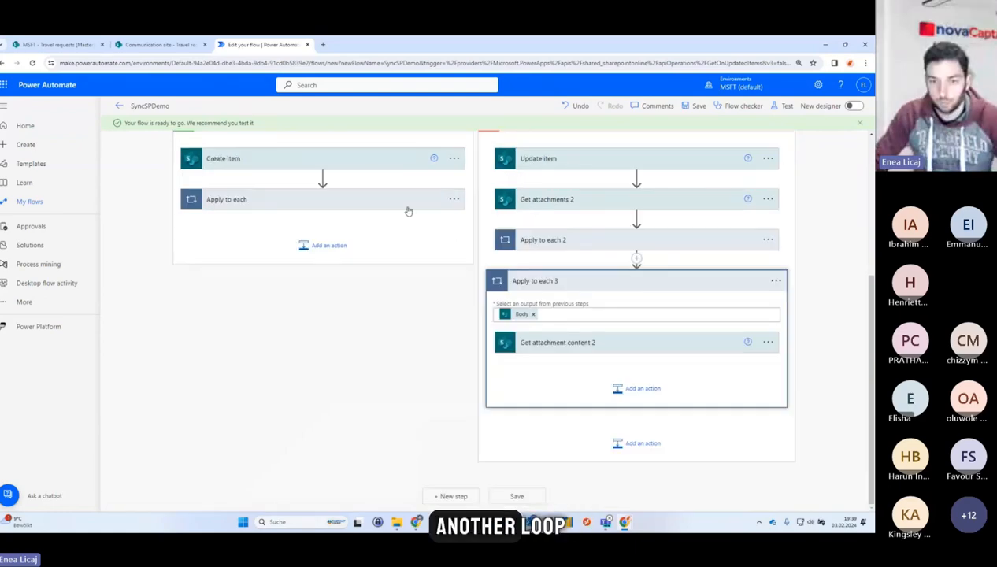
{"action": "left_click", "coordinate": [407, 210]}
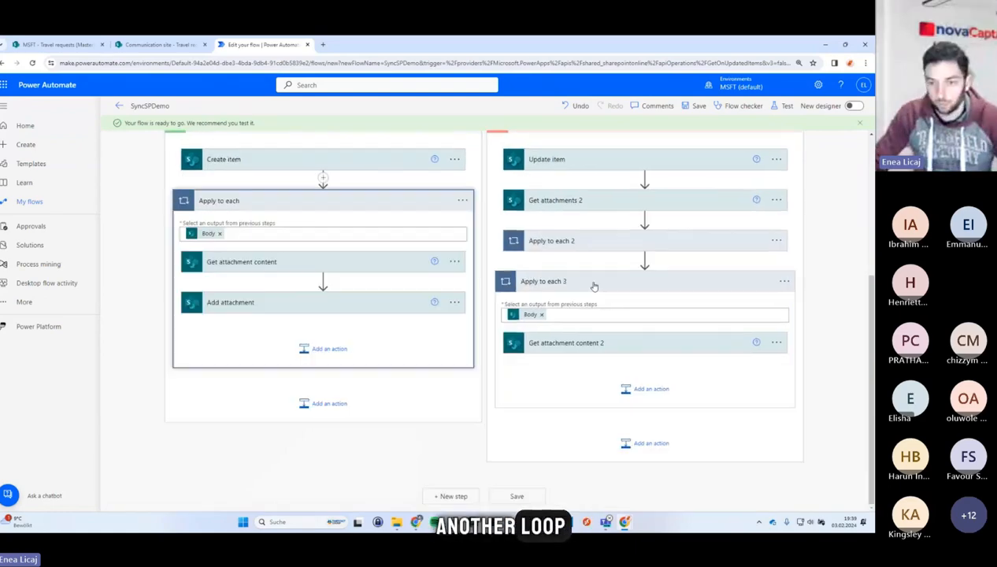
Expand Get attachment content 2 and compare its fields with the If yes branch's Get attachment content action.
{"action": "left_click", "coordinate": [603, 345]}
{"action": "left_click", "coordinate": [602, 345]}
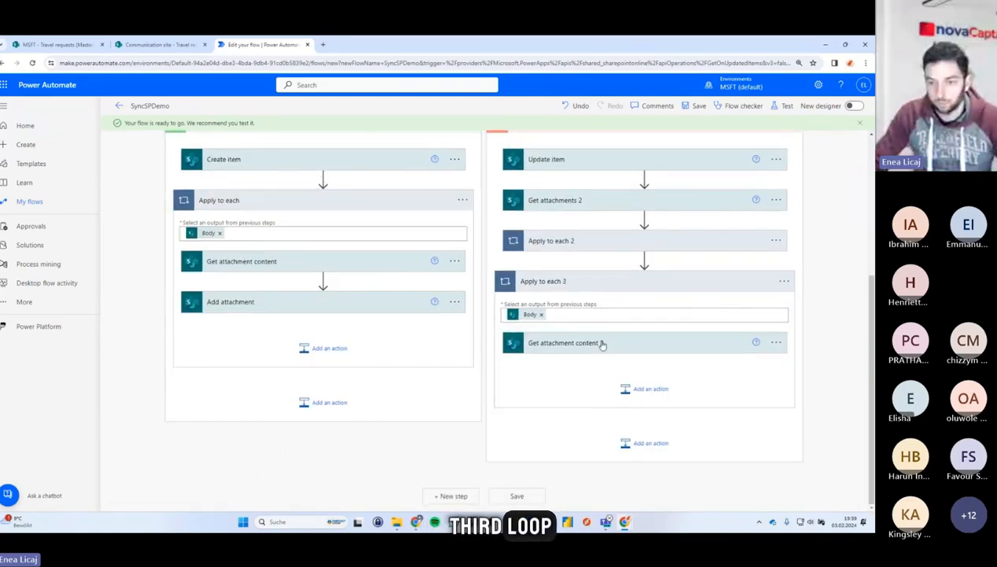
{"action": "left_click", "coordinate": [602, 345]}
{"action": "scroll", "coordinate": [603, 343], "scroll_direction": "down", "scroll_amount": 1}
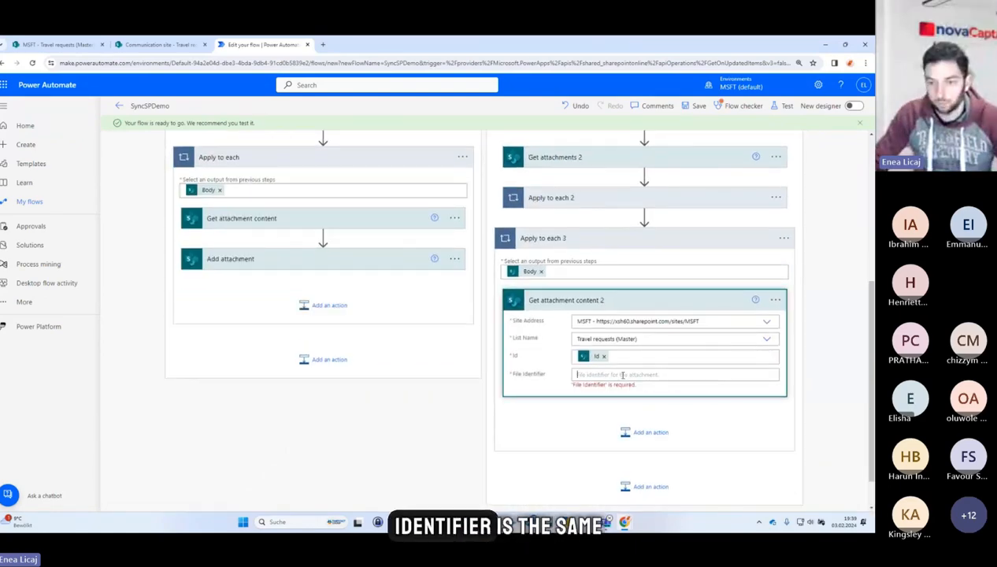
{"action": "left_click", "coordinate": [626, 375]}
{"action": "left_click", "coordinate": [330, 219]}
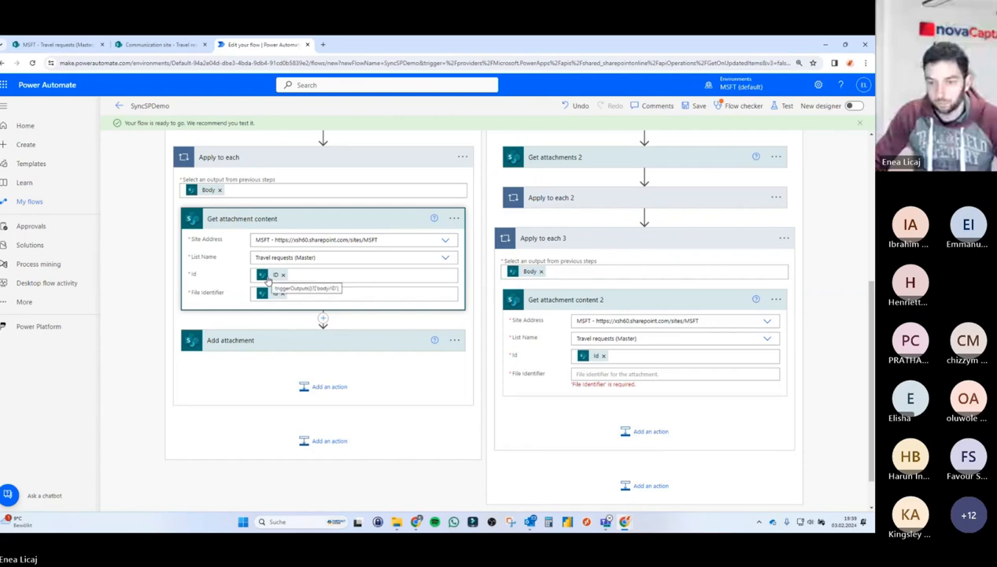
Move the Id token from Get attachment content 2's Id field into its File Identifier field.
{"action": "left_click", "coordinate": [601, 356]}
{"action": "left_click", "coordinate": [604, 356]}
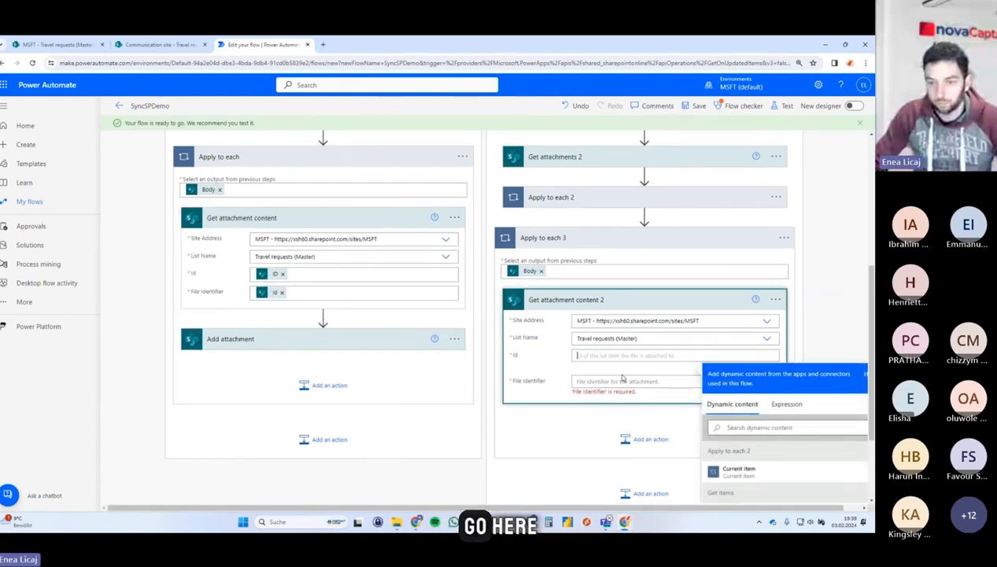
{"action": "left_click", "coordinate": [623, 381]}
{"action": "key", "text": "ctrl+v"}
Set Get attachment content 2's Id to the ID from the When an item is created or modified trigger.
{"action": "scroll", "coordinate": [741, 359], "scroll_direction": "down", "scroll_amount": 2}
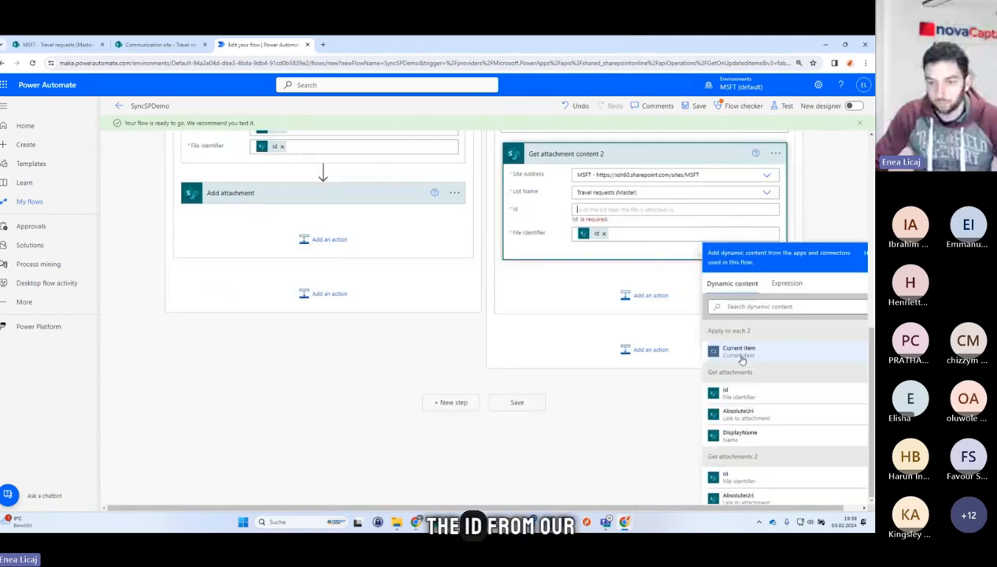
{"action": "scroll", "coordinate": [741, 360], "scroll_direction": "down", "scroll_amount": 8}
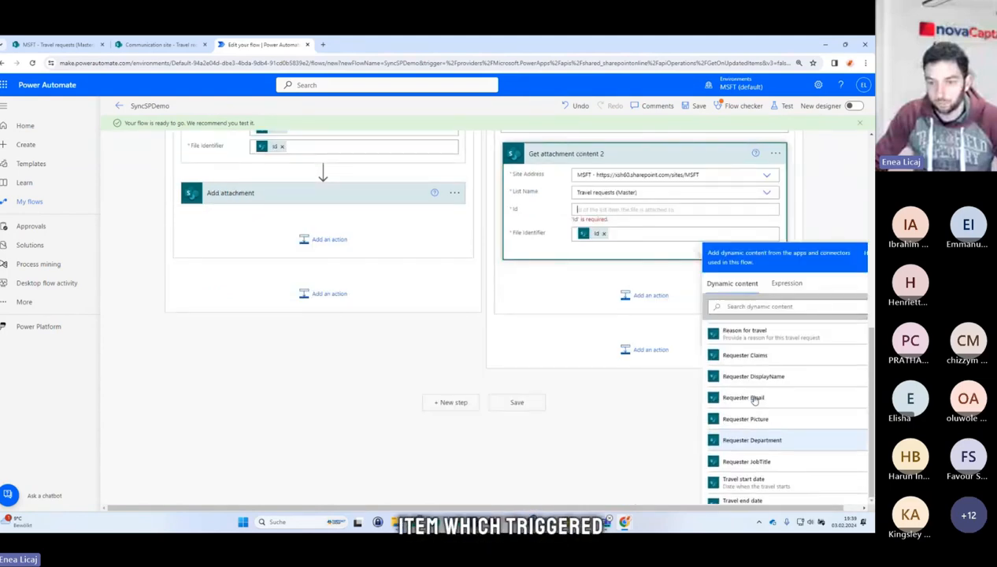
{"action": "scroll", "coordinate": [754, 400], "scroll_direction": "up", "scroll_amount": 8}
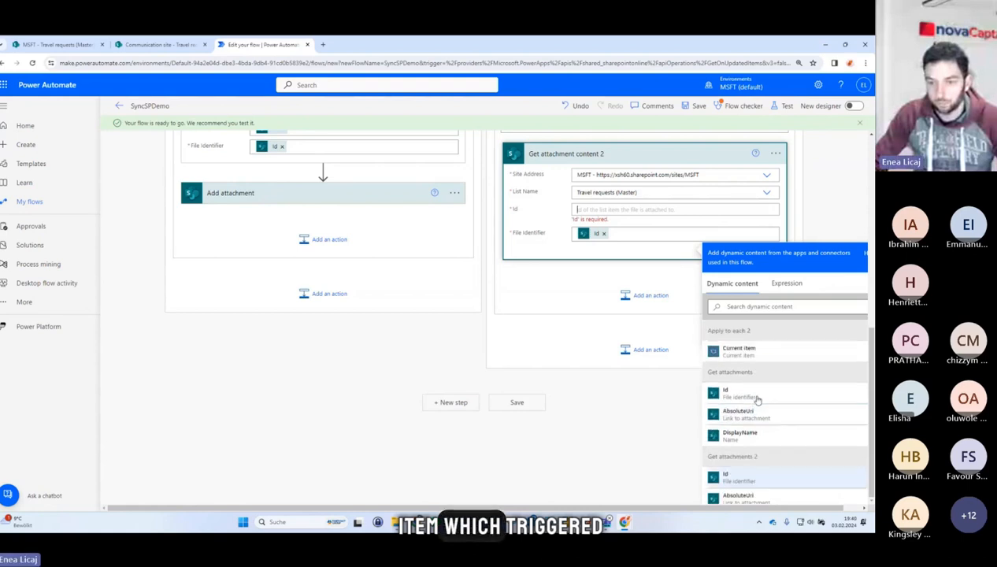
{"action": "left_click", "coordinate": [765, 306]}
{"action": "type", "text": "id"}
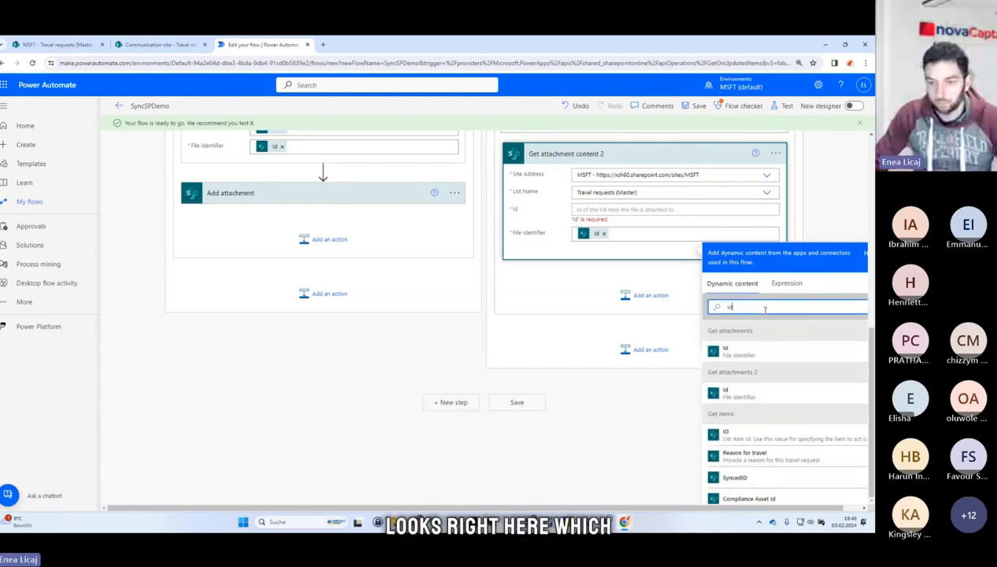
{"action": "scroll", "coordinate": [773, 446], "scroll_direction": "down", "scroll_amount": 5}
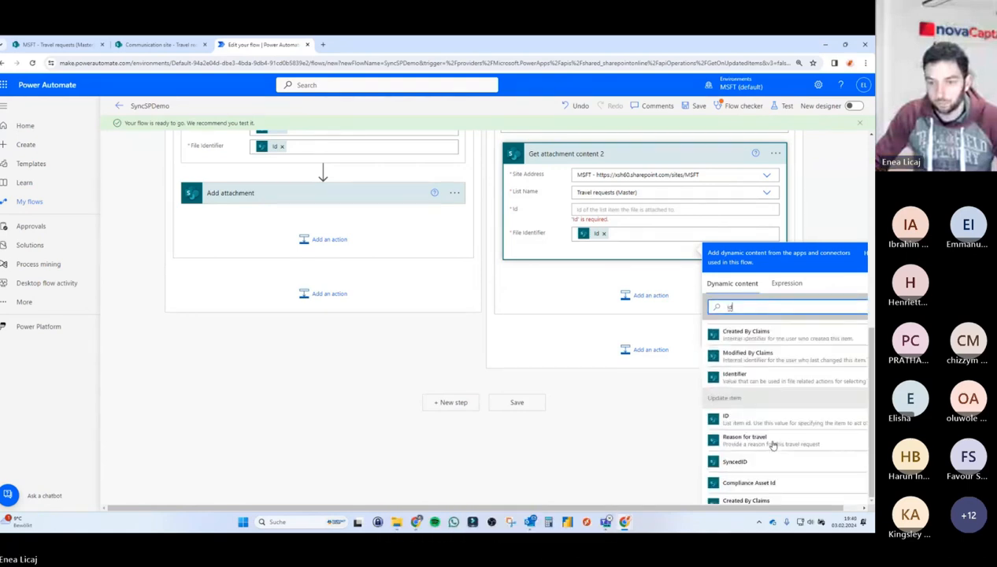
{"action": "scroll", "coordinate": [764, 421], "scroll_direction": "down", "scroll_amount": 3}
{"action": "left_click", "coordinate": [755, 387]}
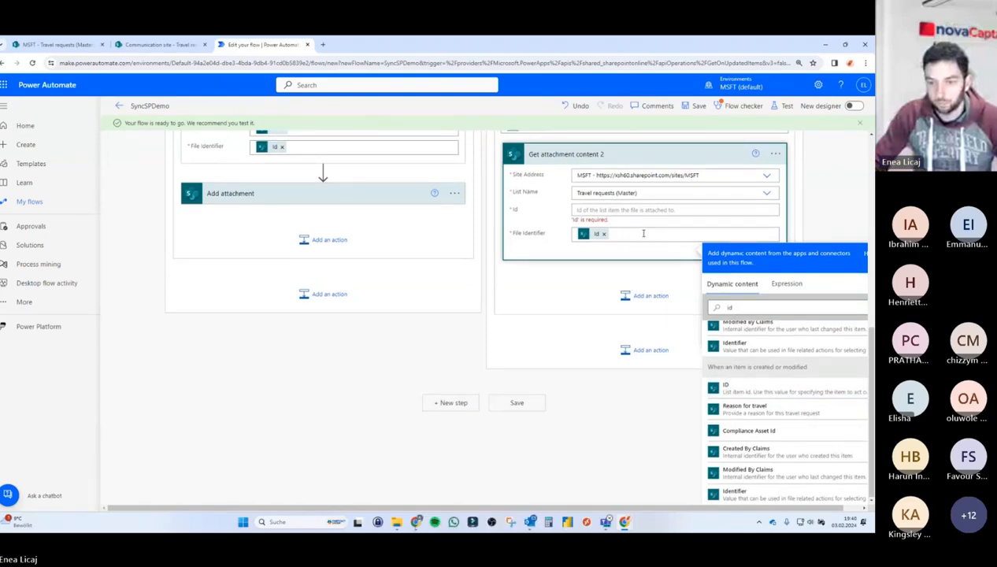
{"action": "left_click", "coordinate": [668, 241]}
{"action": "scroll", "coordinate": [740, 409], "scroll_direction": "down", "scroll_amount": 1}
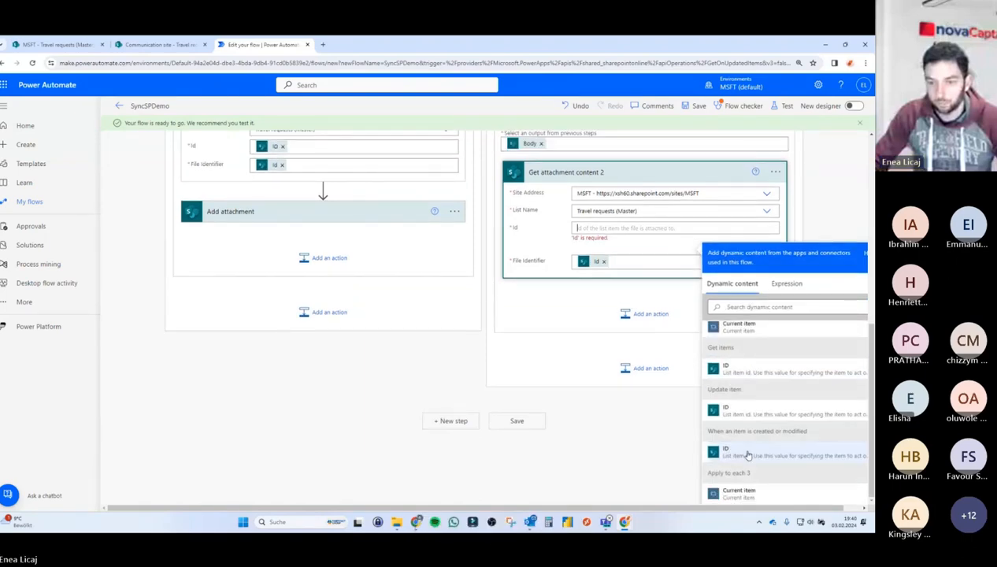
{"action": "left_click", "coordinate": [753, 455]}
{"action": "scroll", "coordinate": [648, 262], "scroll_direction": "up", "scroll_amount": 2}
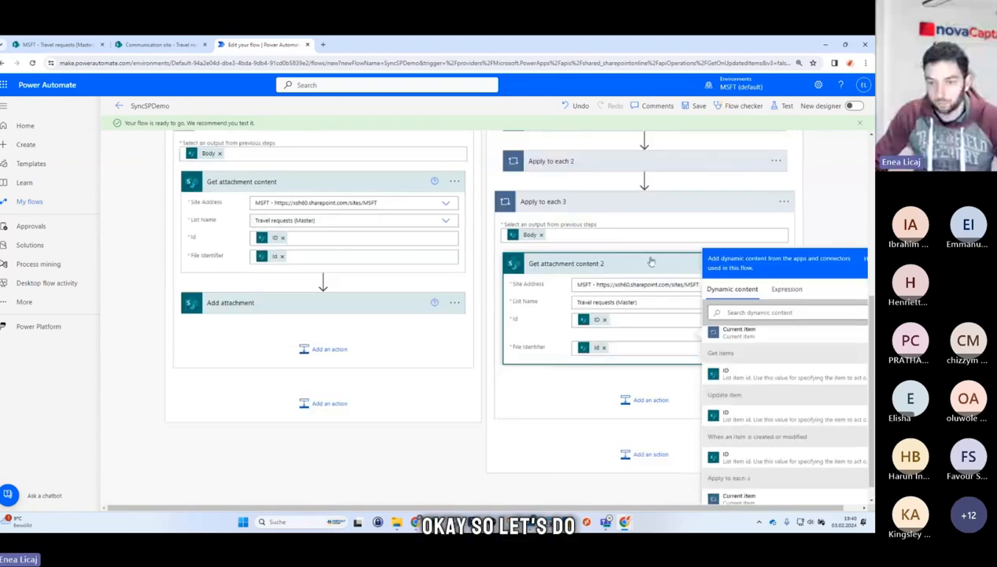
{"action": "left_click", "coordinate": [650, 262]}
{"action": "left_click", "coordinate": [632, 303]}
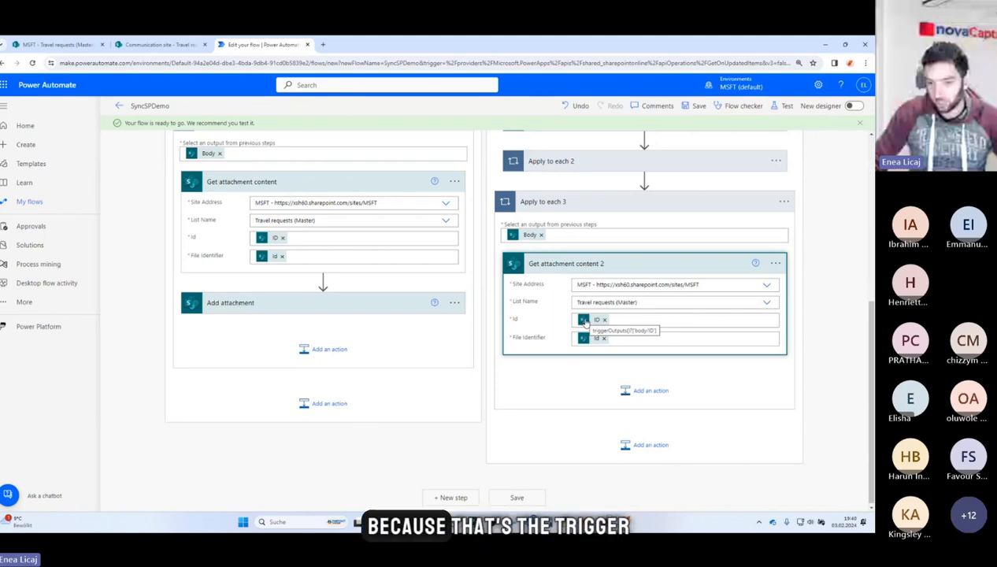
Review the Get attachments action's settings near the top of the flow.
{"action": "scroll", "coordinate": [468, 163], "scroll_direction": "up", "scroll_amount": 5}
{"action": "scroll", "coordinate": [469, 163], "scroll_direction": "down", "scroll_amount": 5}
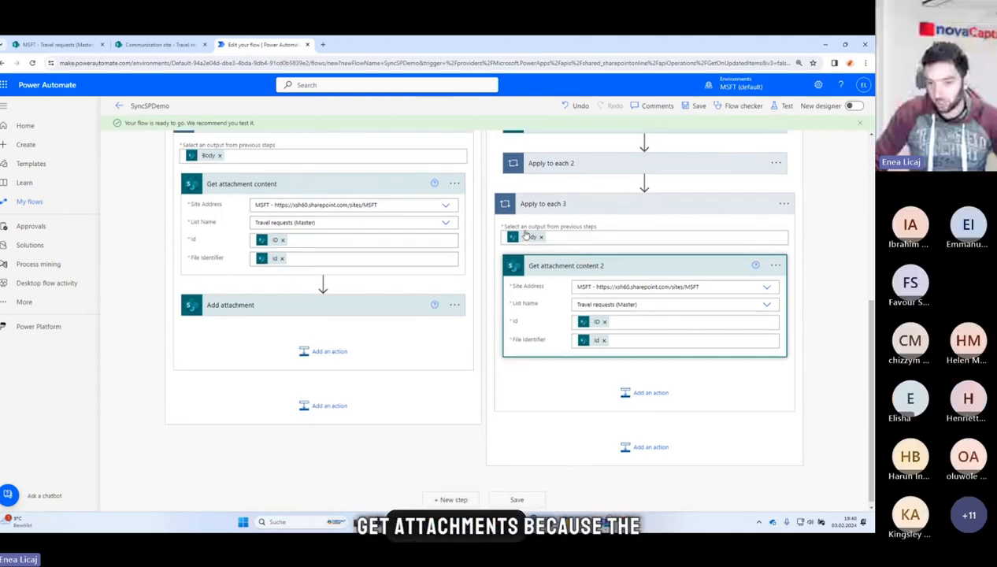
{"action": "scroll", "coordinate": [504, 228], "scroll_direction": "up", "scroll_amount": 5}
{"action": "left_click", "coordinate": [482, 225]}
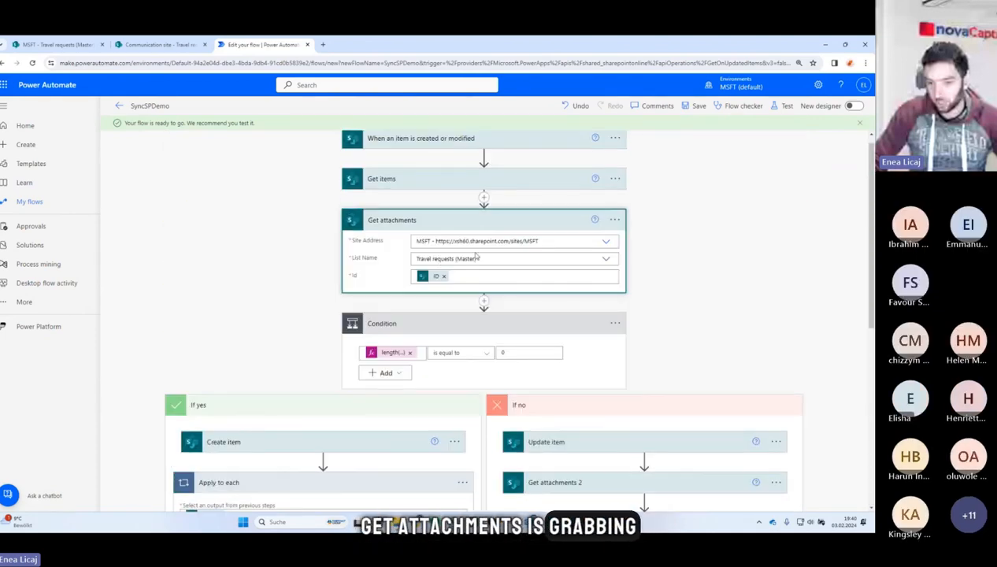
{"action": "scroll", "coordinate": [665, 357], "scroll_direction": "down", "scroll_amount": 5}
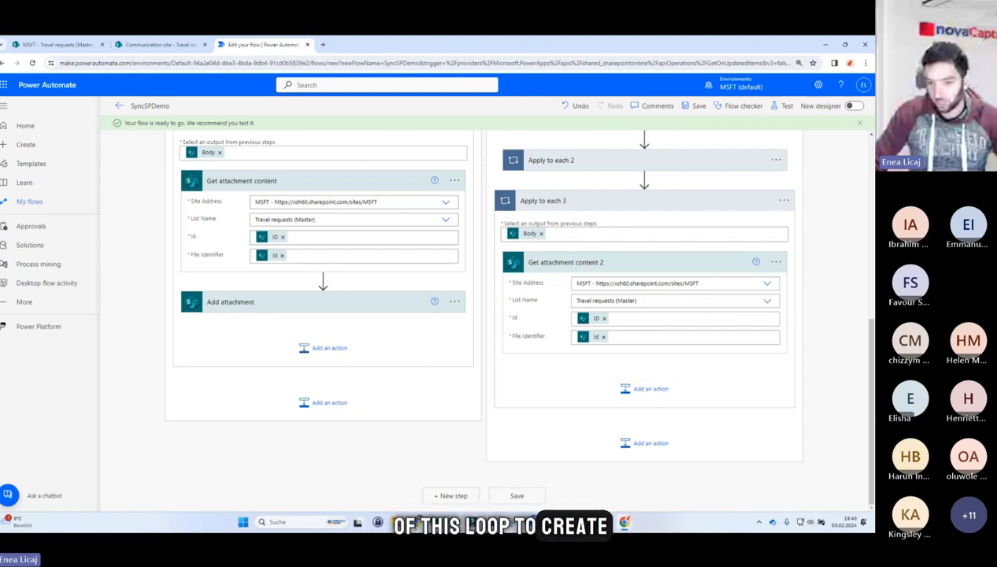
Add a SharePoint Add attachment action inside Apply to each 3 after Get attachment content 2.
{"action": "left_click", "coordinate": [644, 391]}
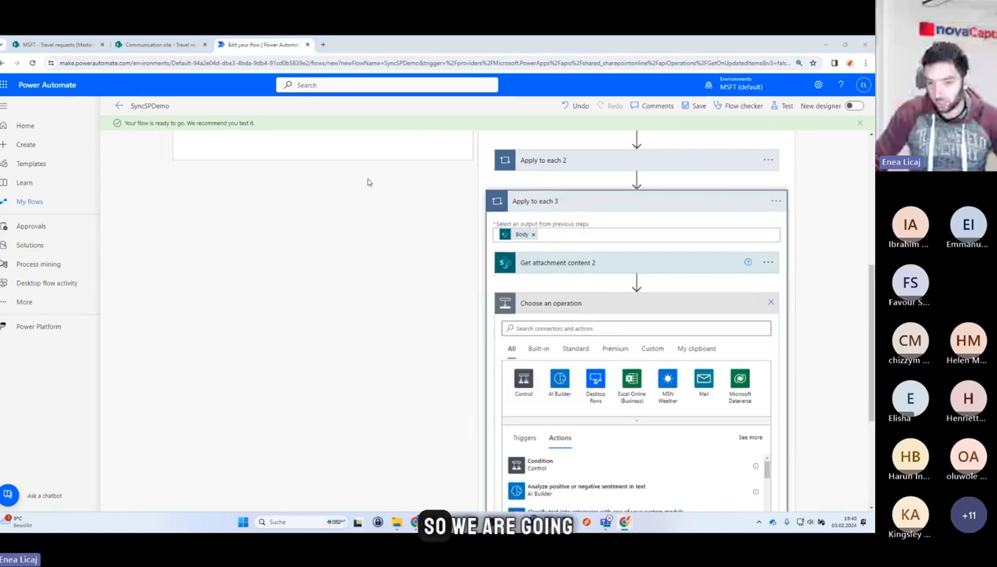
{"action": "scroll", "coordinate": [367, 182], "scroll_direction": "up", "scroll_amount": 3}
{"action": "left_click", "coordinate": [298, 301]}
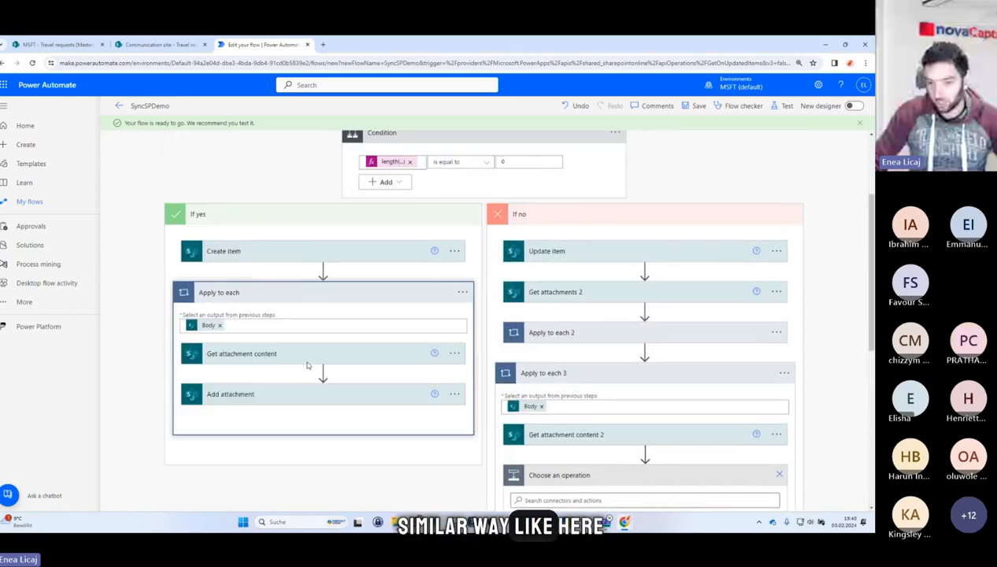
{"action": "left_click", "coordinate": [278, 394]}
{"action": "scroll", "coordinate": [371, 316], "scroll_direction": "down", "scroll_amount": 2}
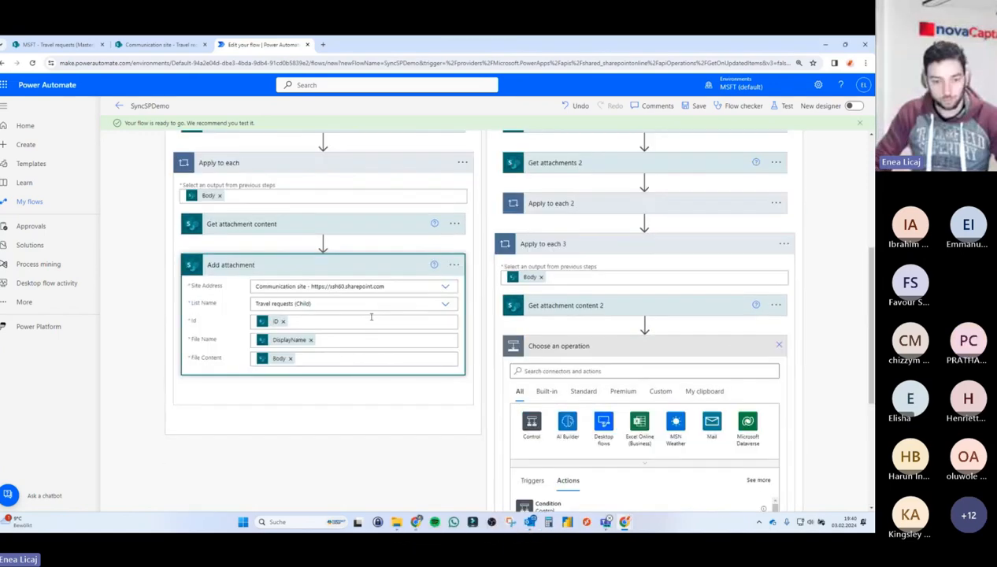
{"action": "left_click", "coordinate": [604, 370]}
{"action": "type", "text": "add attach"}
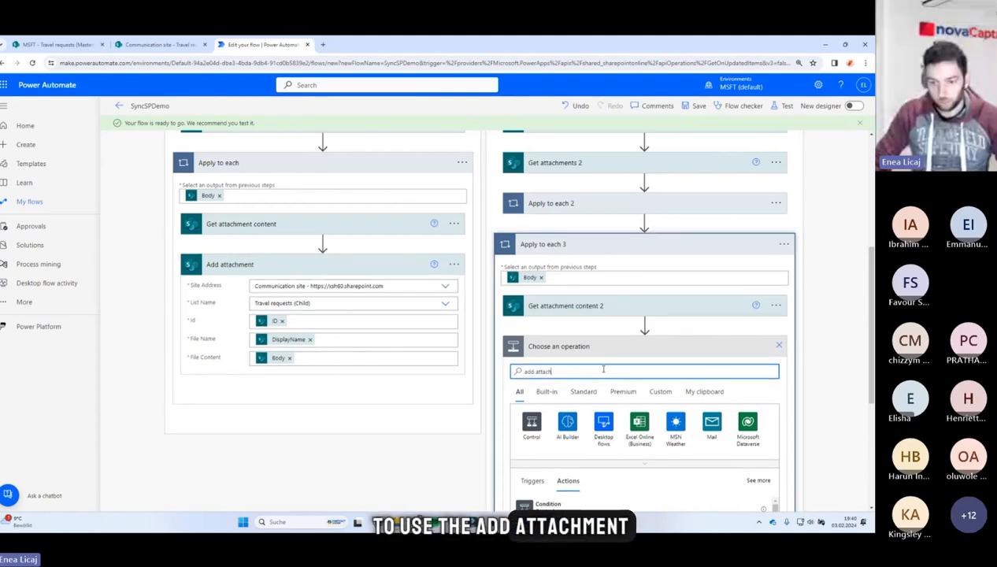
{"action": "type", "text": "ment"}
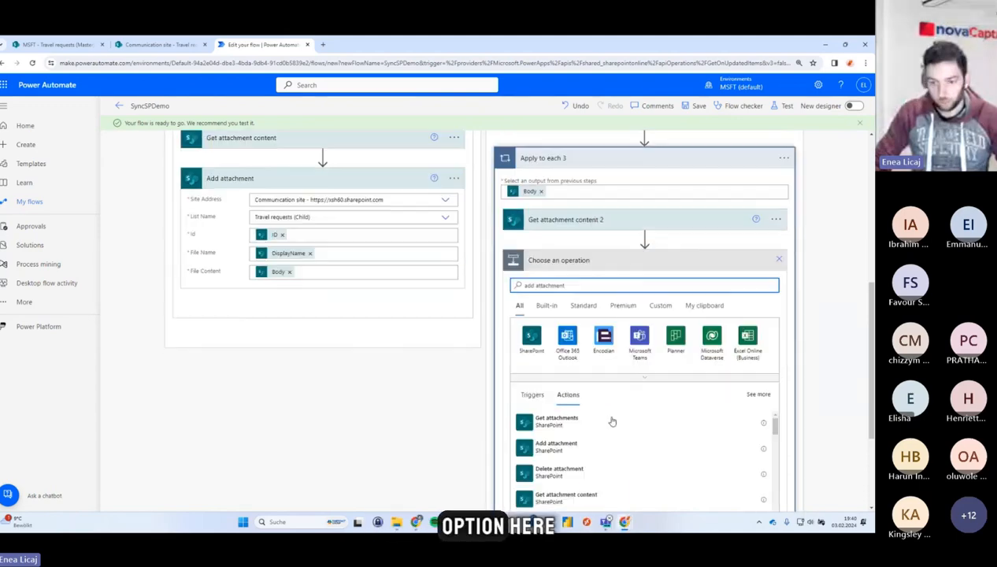
{"action": "left_click", "coordinate": [549, 446]}
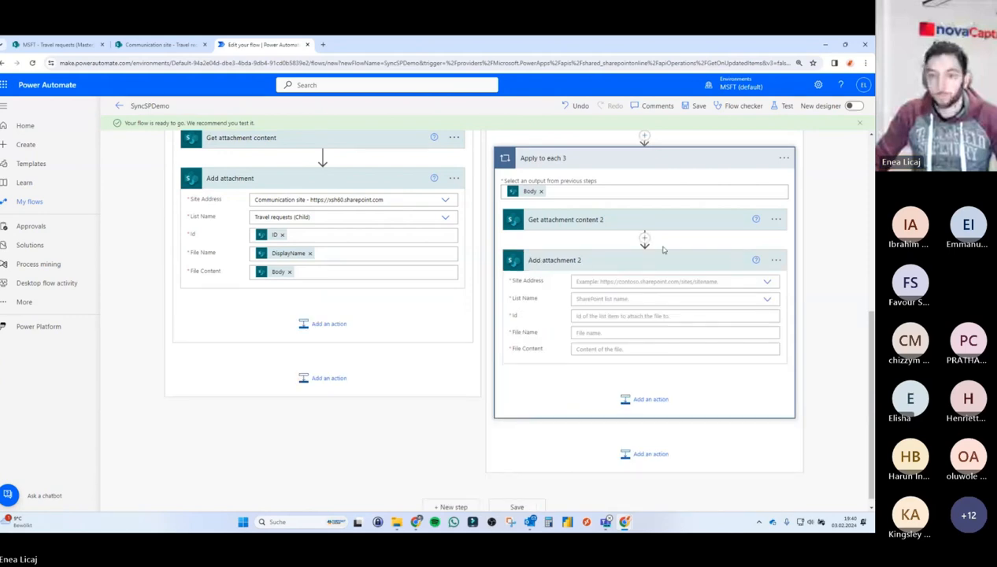
Set Add attachment 2's site address to Communication site and its list to Travel requests (Child).
{"action": "left_click", "coordinate": [770, 283]}
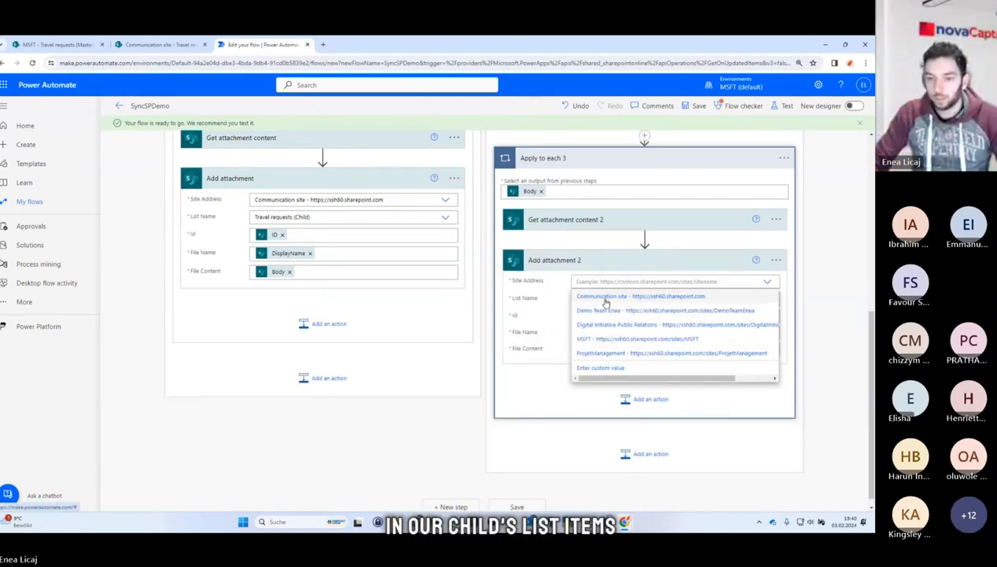
{"action": "left_click", "coordinate": [605, 298]}
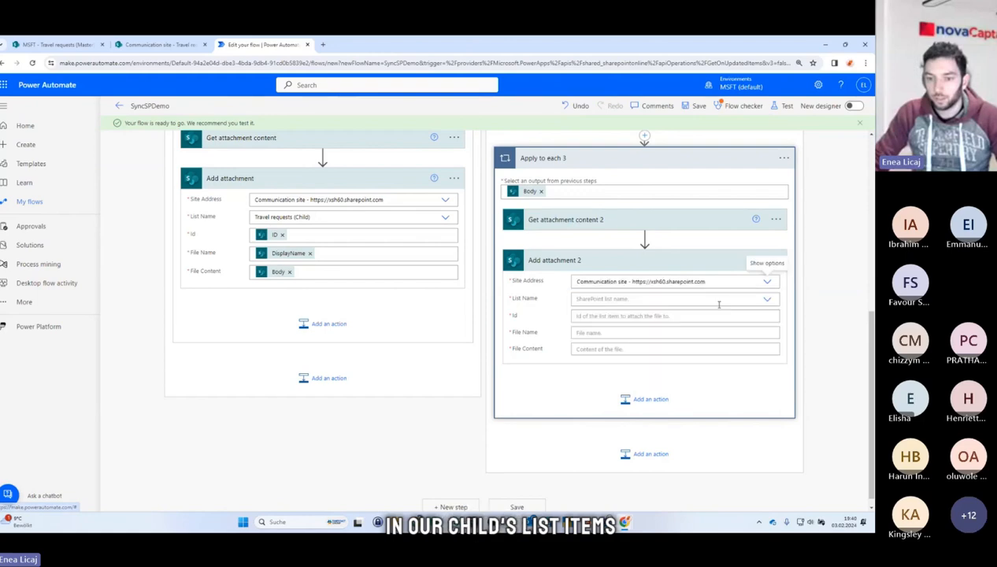
{"action": "left_click", "coordinate": [767, 301]}
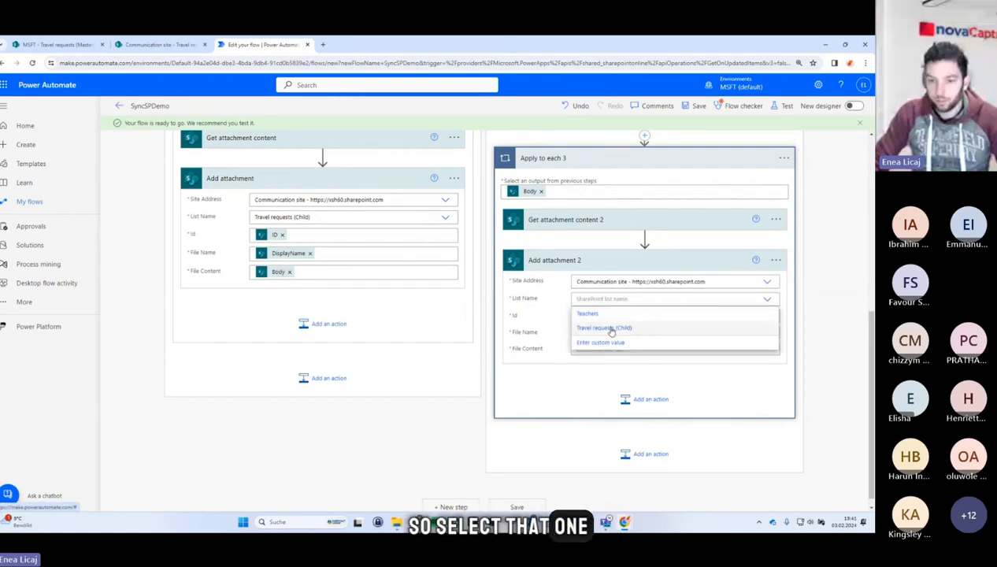
{"action": "left_click", "coordinate": [611, 332]}
Set Add attachment 2's Id to the ID from Get items.
{"action": "left_click", "coordinate": [613, 315]}
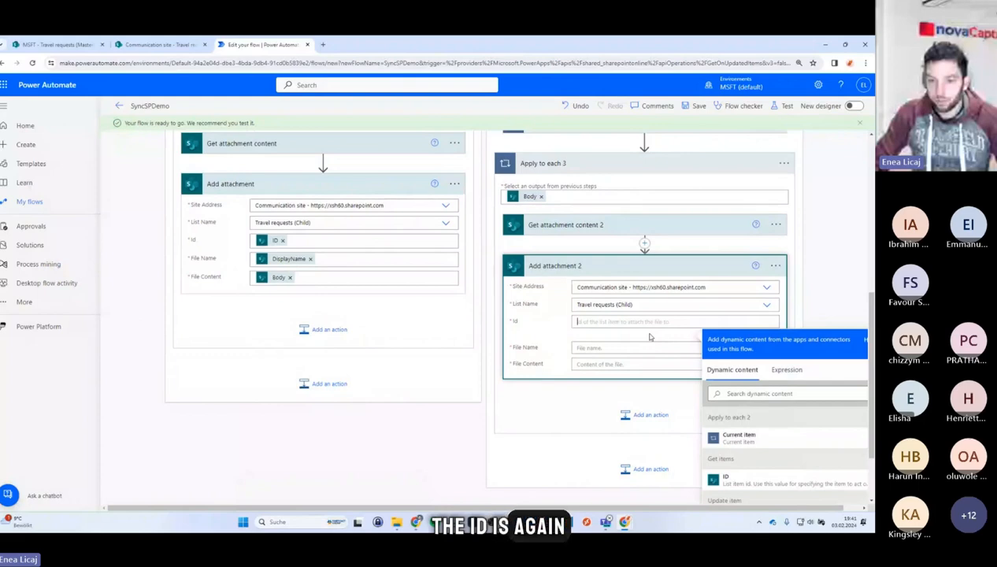
{"action": "scroll", "coordinate": [650, 337], "scroll_direction": "down", "scroll_amount": 2}
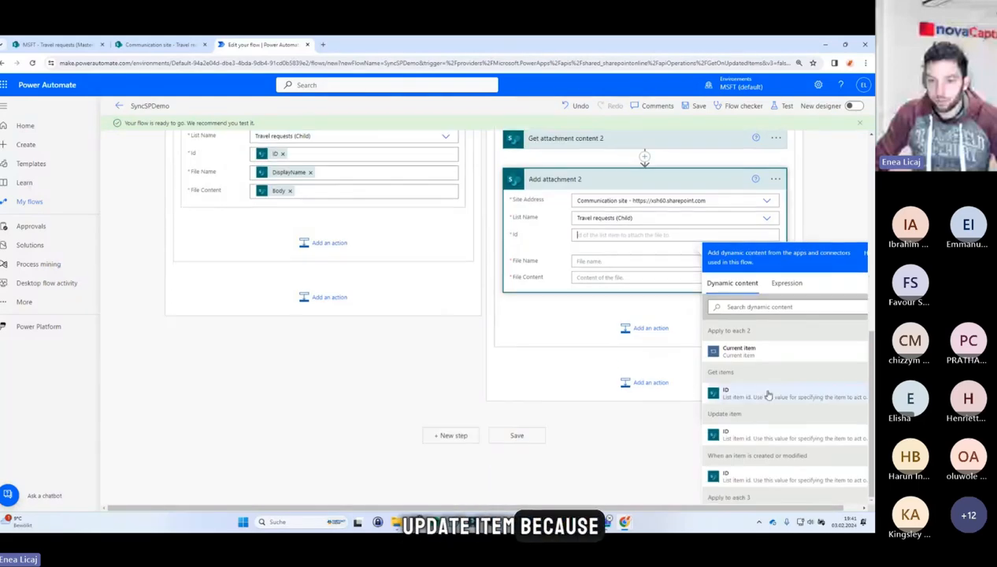
{"action": "left_click", "coordinate": [768, 396]}
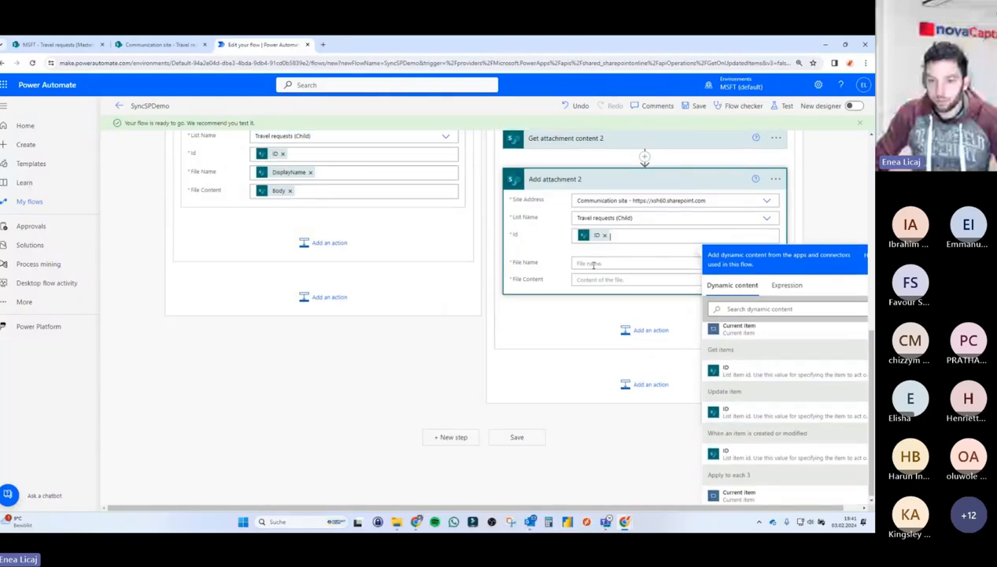
Set Add attachment 2's File Name to the DisplayName from Get attachments.
{"action": "left_click", "coordinate": [593, 265]}
{"action": "scroll", "coordinate": [593, 272], "scroll_direction": "up", "scroll_amount": 3}
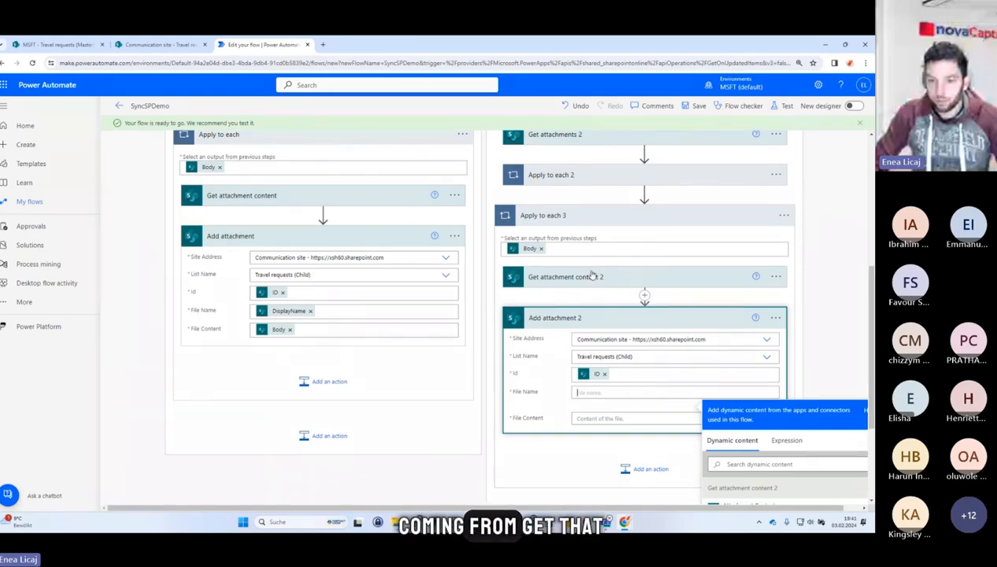
{"action": "scroll", "coordinate": [593, 273], "scroll_direction": "down", "scroll_amount": 2}
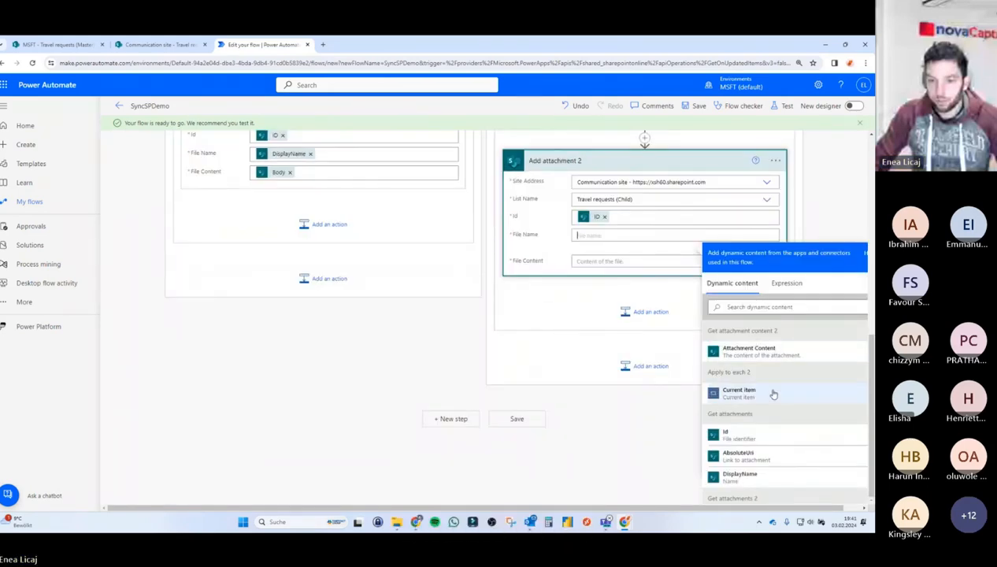
{"action": "scroll", "coordinate": [772, 421], "scroll_direction": "down", "scroll_amount": 1}
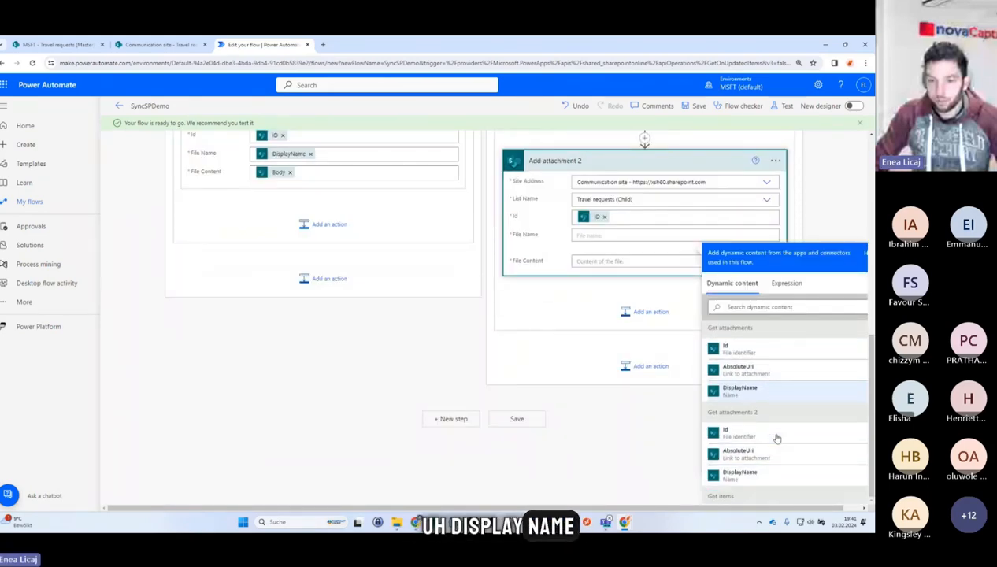
{"action": "scroll", "coordinate": [777, 439], "scroll_direction": "down", "scroll_amount": 3}
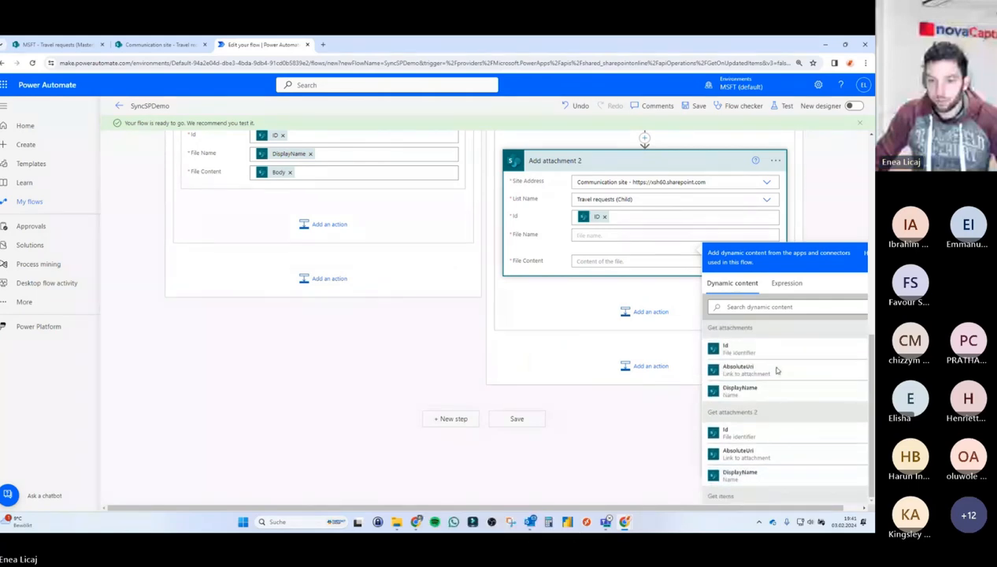
{"action": "scroll", "coordinate": [597, 270], "scroll_direction": "up", "scroll_amount": 3}
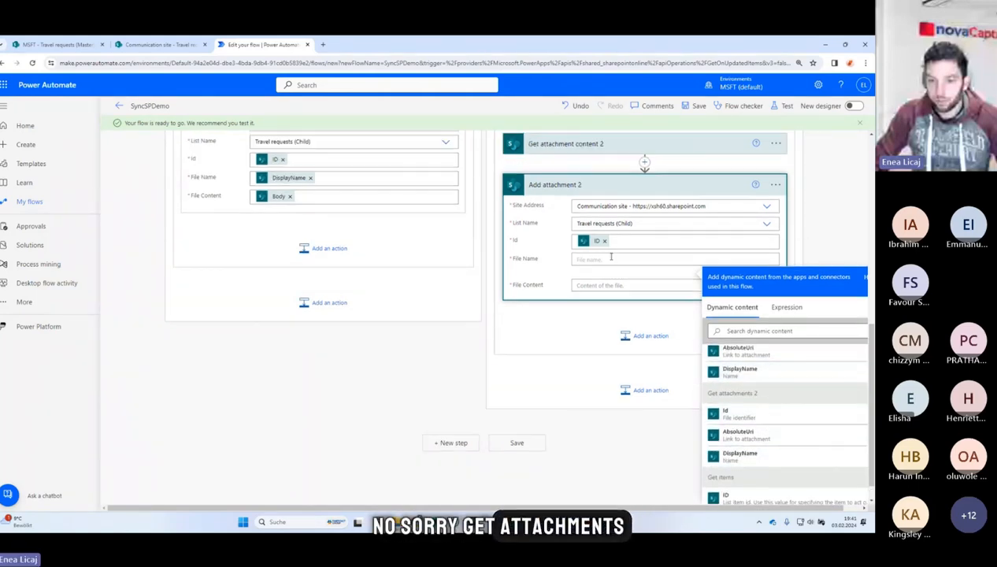
{"action": "scroll", "coordinate": [591, 271], "scroll_direction": "up", "scroll_amount": 2}
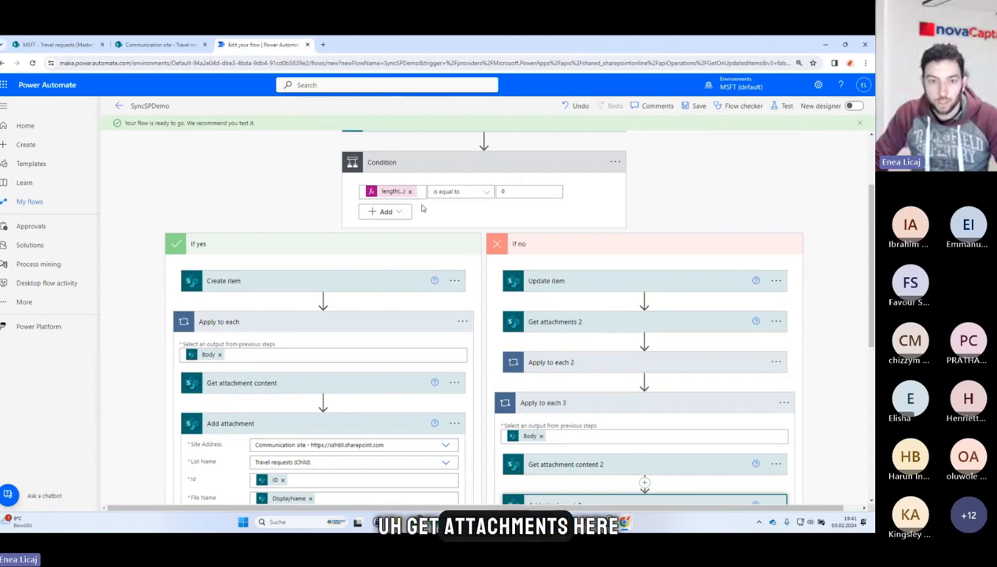
{"action": "scroll", "coordinate": [424, 215], "scroll_direction": "up", "scroll_amount": 3}
{"action": "scroll", "coordinate": [489, 232], "scroll_direction": "down", "scroll_amount": 5}
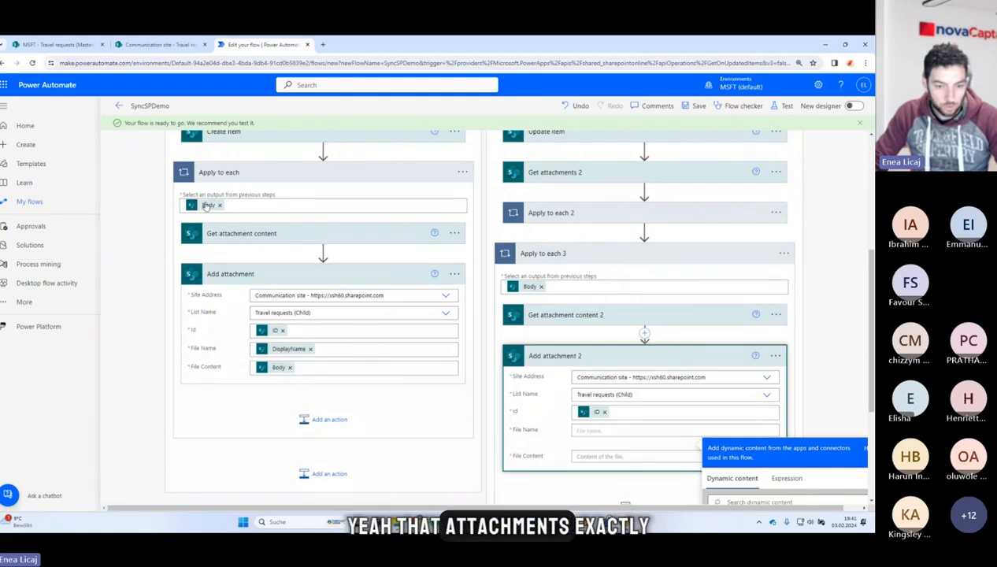
{"action": "scroll", "coordinate": [709, 378], "scroll_direction": "down", "scroll_amount": 4}
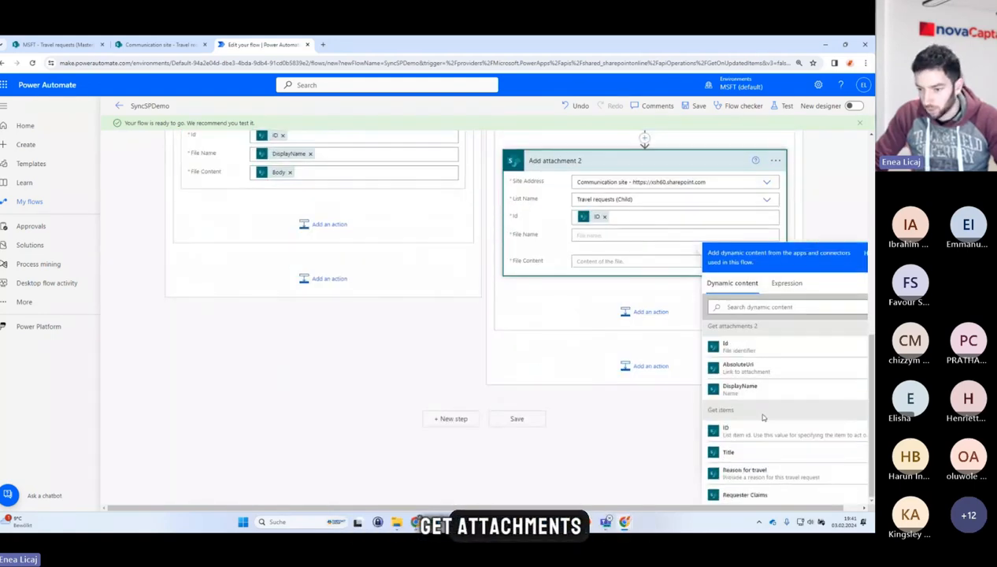
{"action": "scroll", "coordinate": [761, 434], "scroll_direction": "down", "scroll_amount": 5}
{"action": "scroll", "coordinate": [761, 410], "scroll_direction": "up", "scroll_amount": 6}
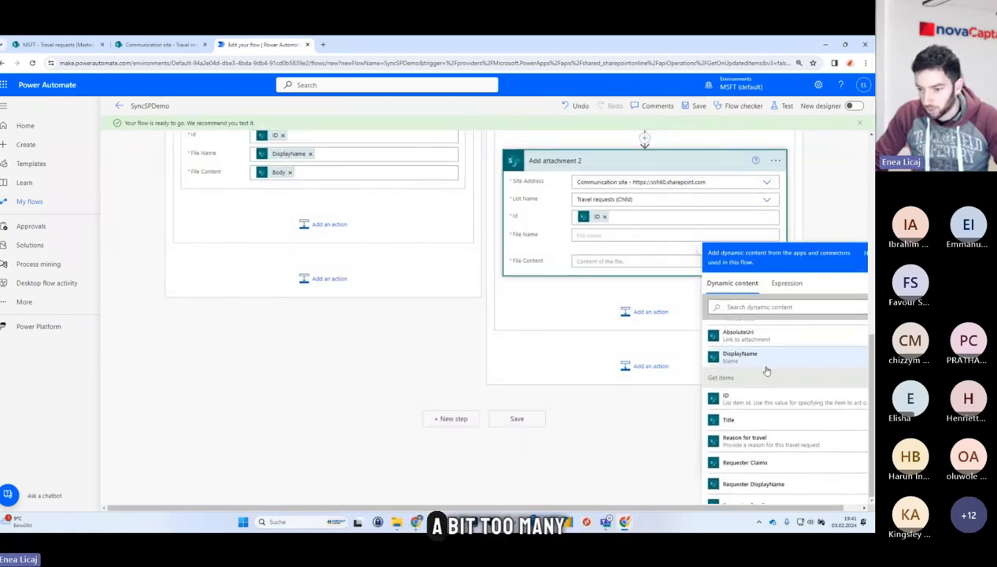
{"action": "scroll", "coordinate": [760, 386], "scroll_direction": "up", "scroll_amount": 3}
{"action": "scroll", "coordinate": [760, 388], "scroll_direction": "up", "scroll_amount": 1}
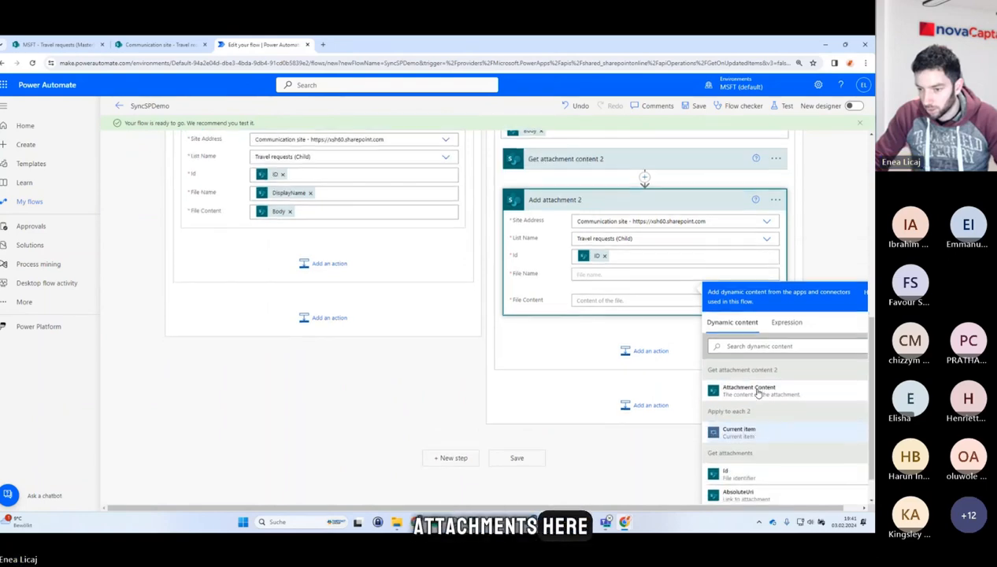
{"action": "scroll", "coordinate": [756, 392], "scroll_direction": "down", "scroll_amount": 1}
{"action": "left_click", "coordinate": [740, 475]}
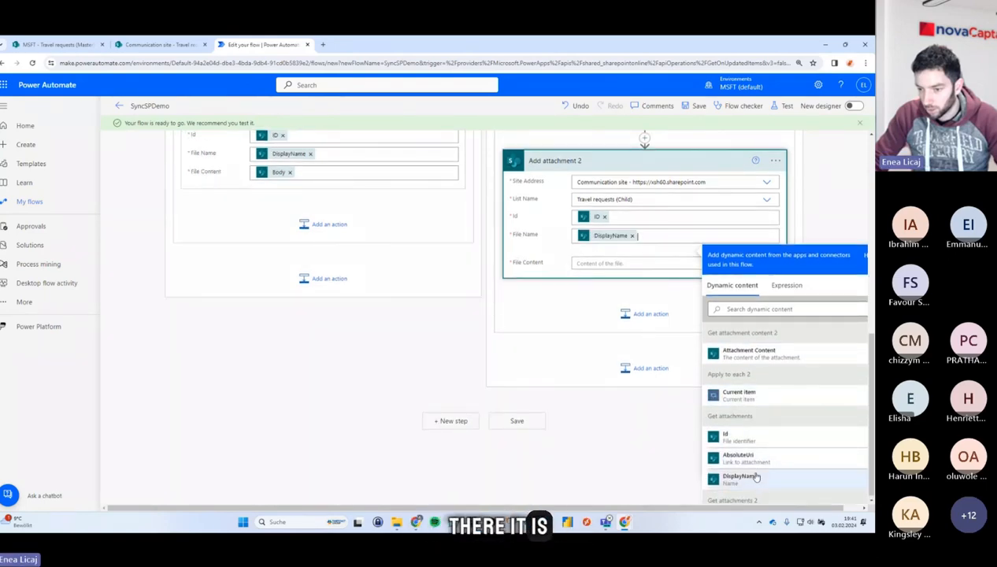
Set Add attachment 2's File Content to the Attachment Content from Get attachment content 2.
{"action": "left_click", "coordinate": [640, 262]}
{"action": "scroll", "coordinate": [640, 266], "scroll_direction": "up", "scroll_amount": 3}
{"action": "scroll", "coordinate": [621, 289], "scroll_direction": "down", "scroll_amount": 2}
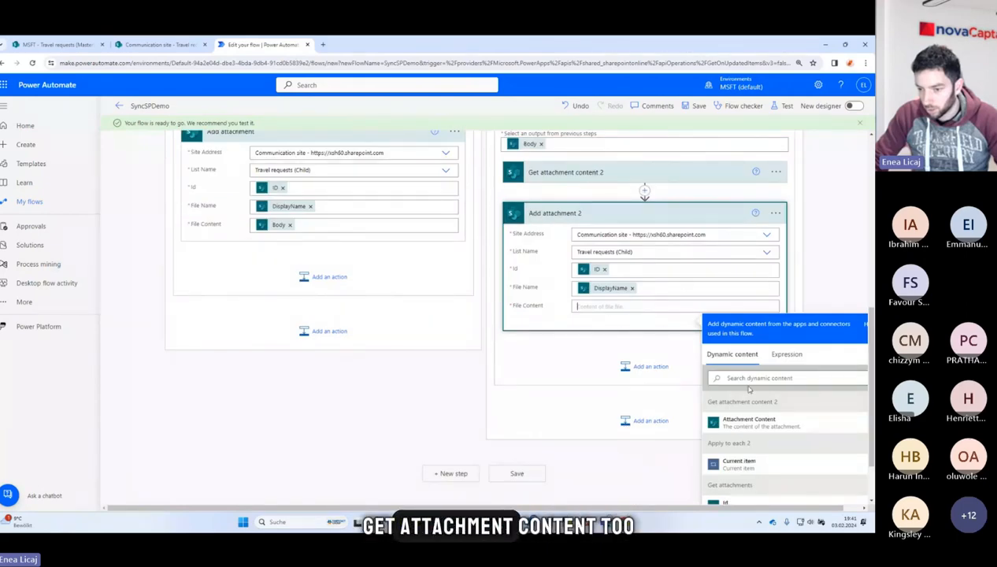
{"action": "left_click", "coordinate": [759, 424]}
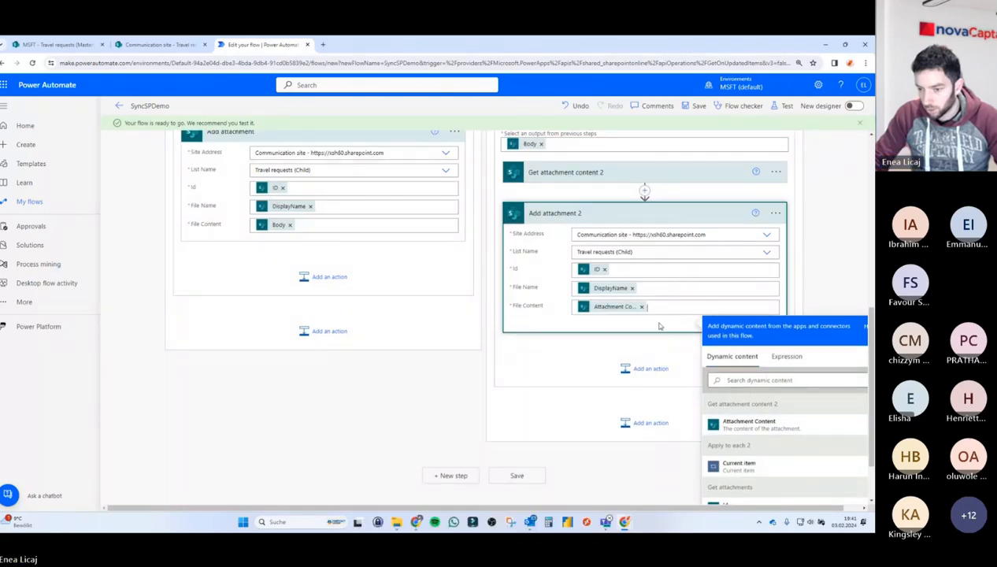
Save the flow and start a manual test run.
{"action": "left_click", "coordinate": [828, 202]}
{"action": "scroll", "coordinate": [564, 277], "scroll_direction": "up", "scroll_amount": 4}
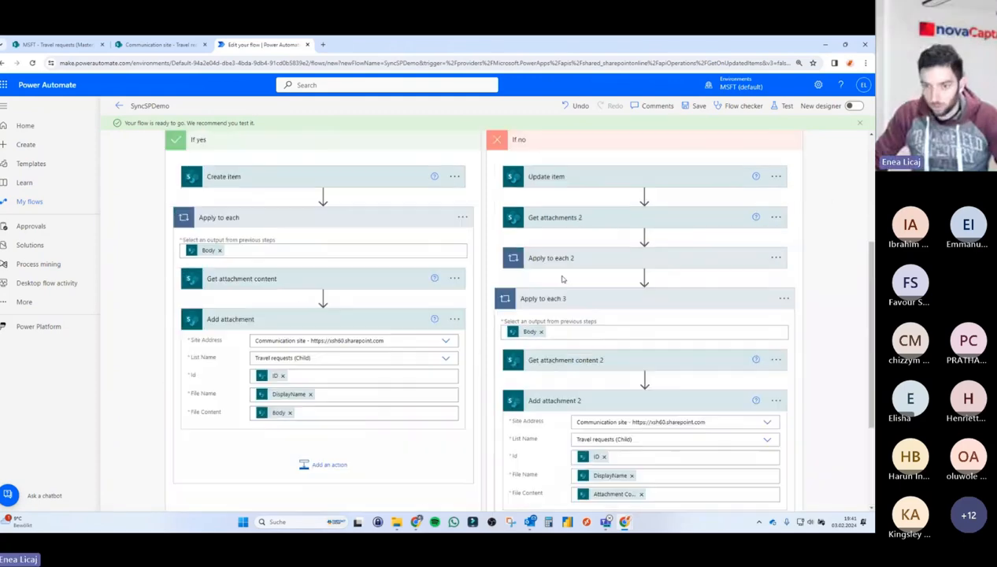
{"action": "scroll", "coordinate": [562, 278], "scroll_direction": "up", "scroll_amount": 5}
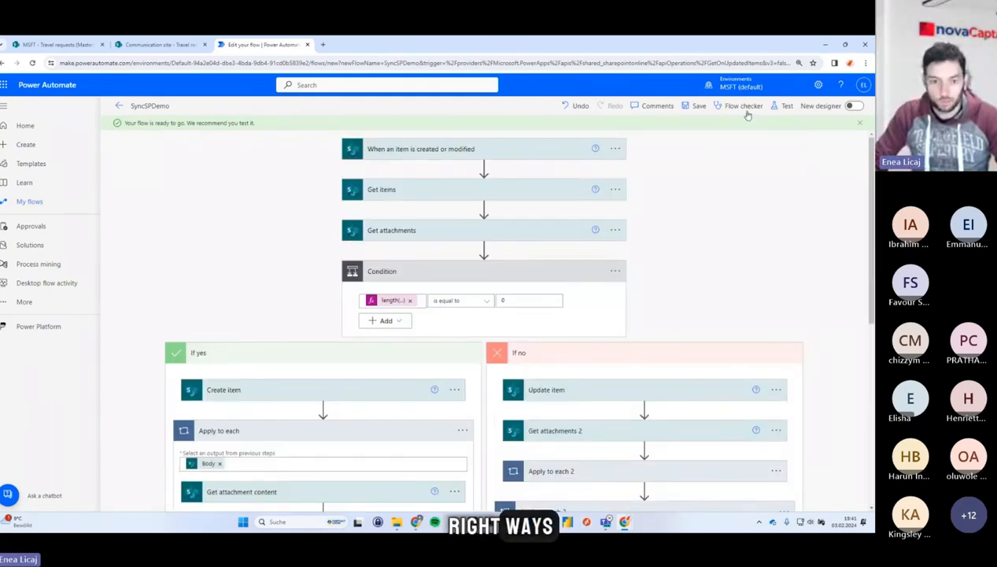
{"action": "left_click", "coordinate": [785, 107]}
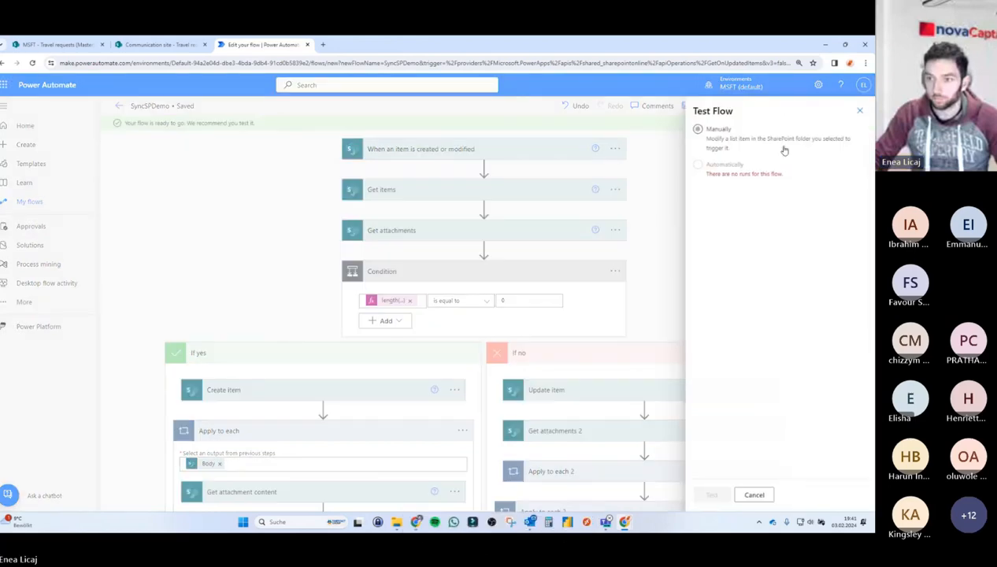
{"action": "left_click", "coordinate": [711, 495]}
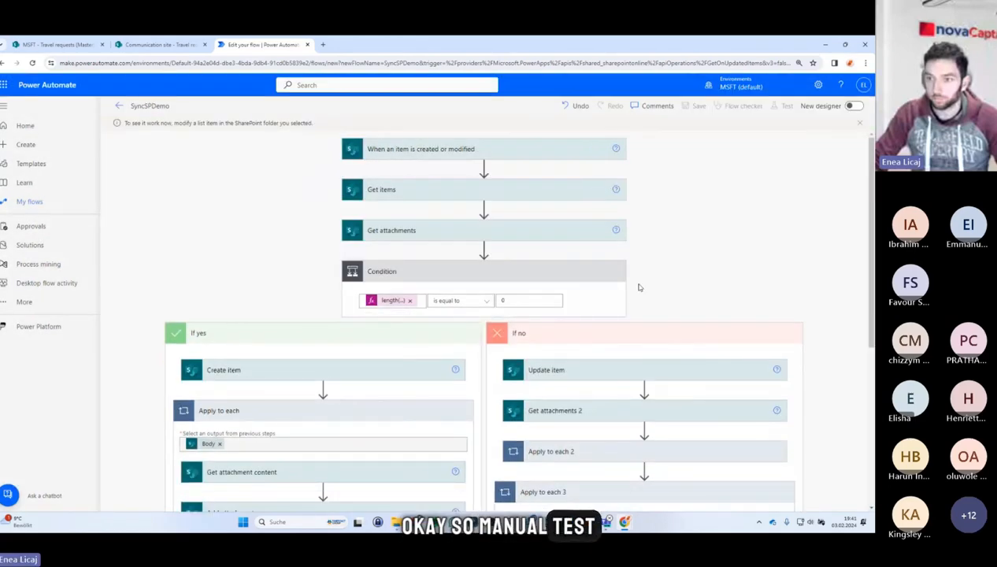
Create a new item in the Travel requests (Master) list with trip title Test Trip and reason Testing.
{"action": "left_click", "coordinate": [59, 45]}
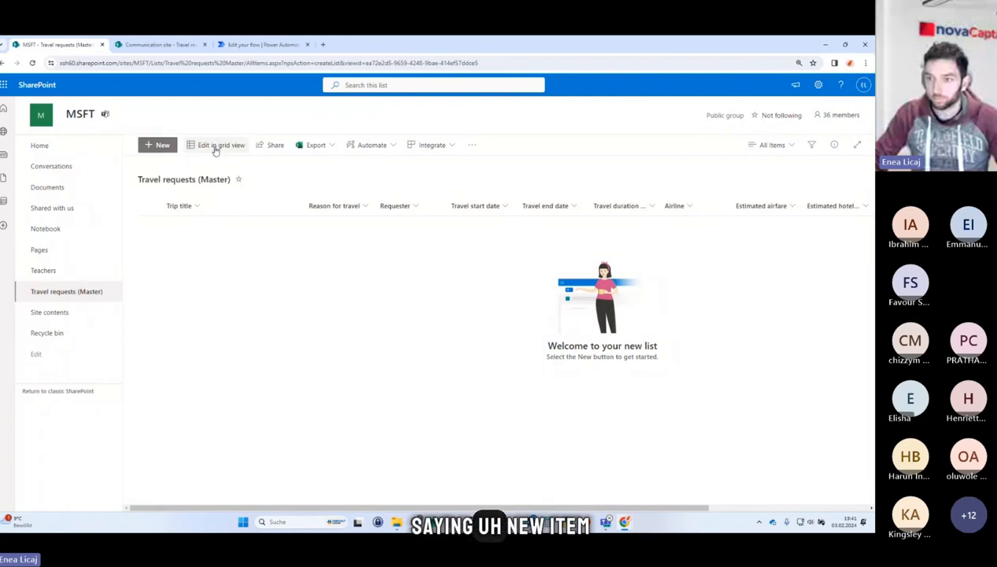
{"action": "left_click", "coordinate": [164, 147]}
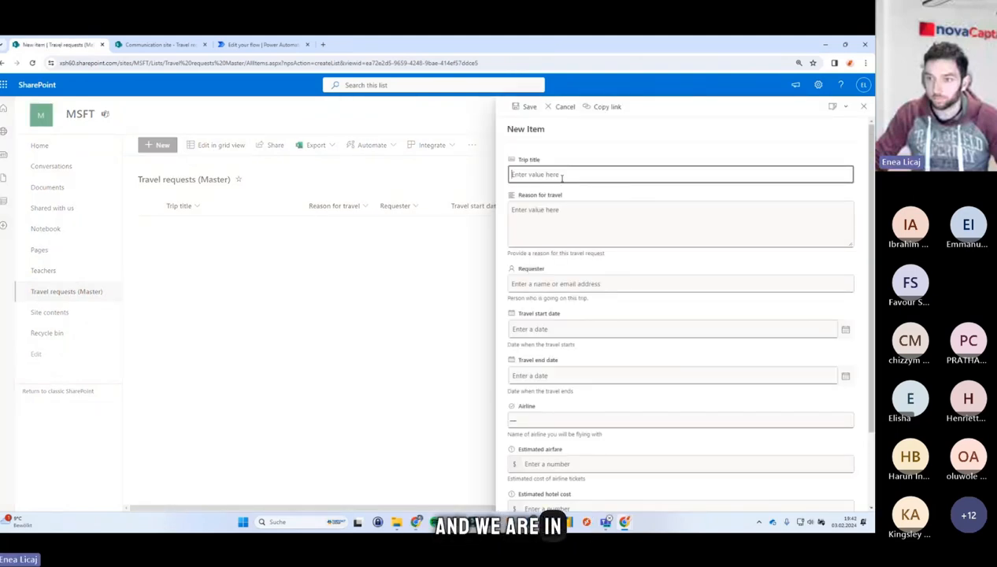
{"action": "type", "text": "Test"}
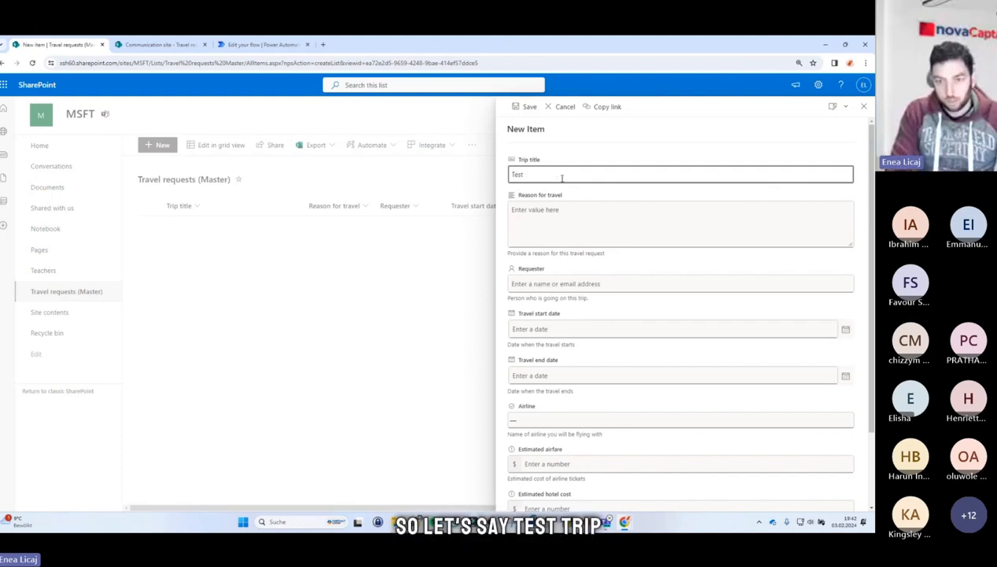
{"action": "type", "text": " Trip"}
{"action": "key", "text": "Tab"}
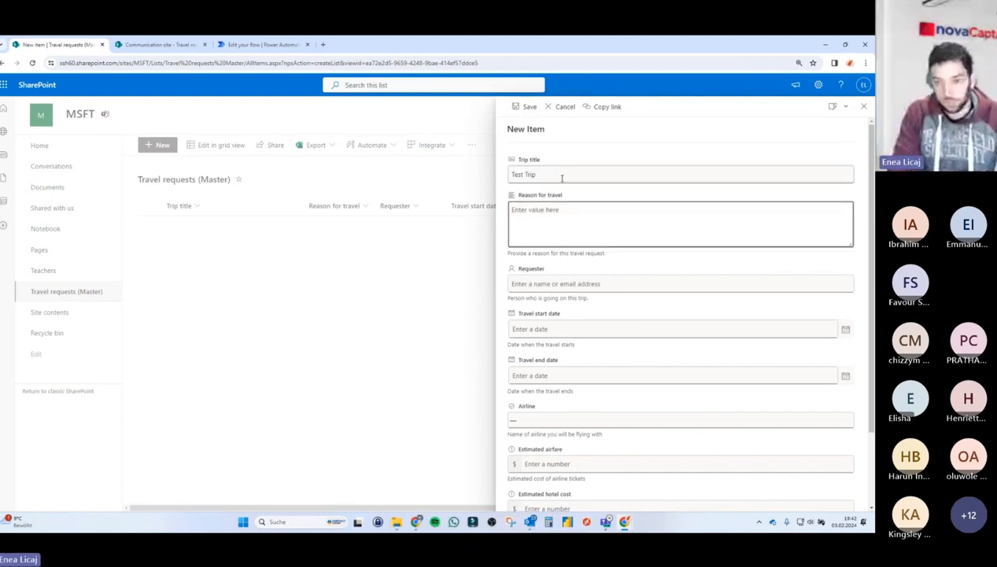
{"action": "type", "text": "Testing"}
{"action": "key", "text": "Tab"}
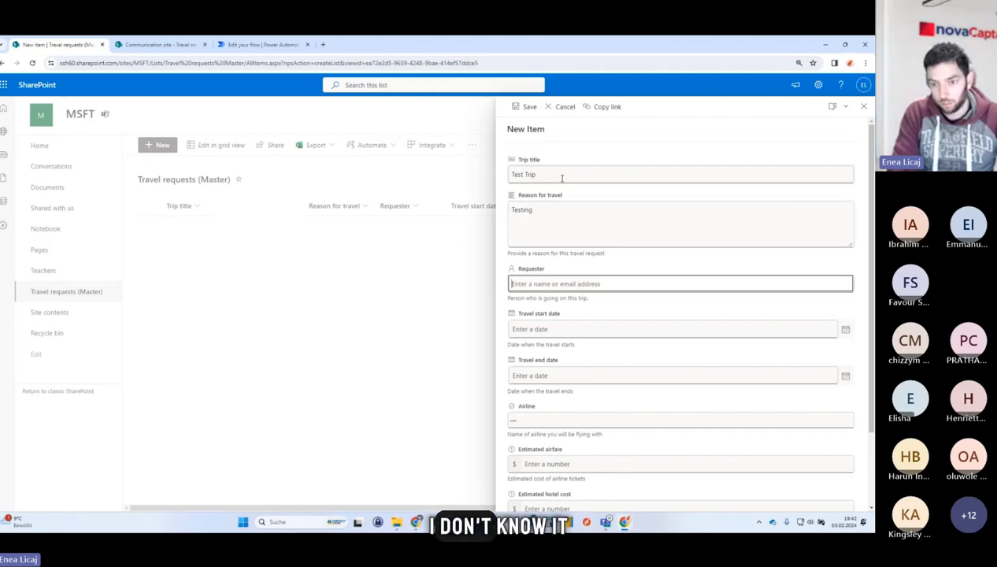
Choose the requester from the directory and set the travel dates from 2/11/2024 to 2/14/2024.
{"action": "type", "text": "enea"}
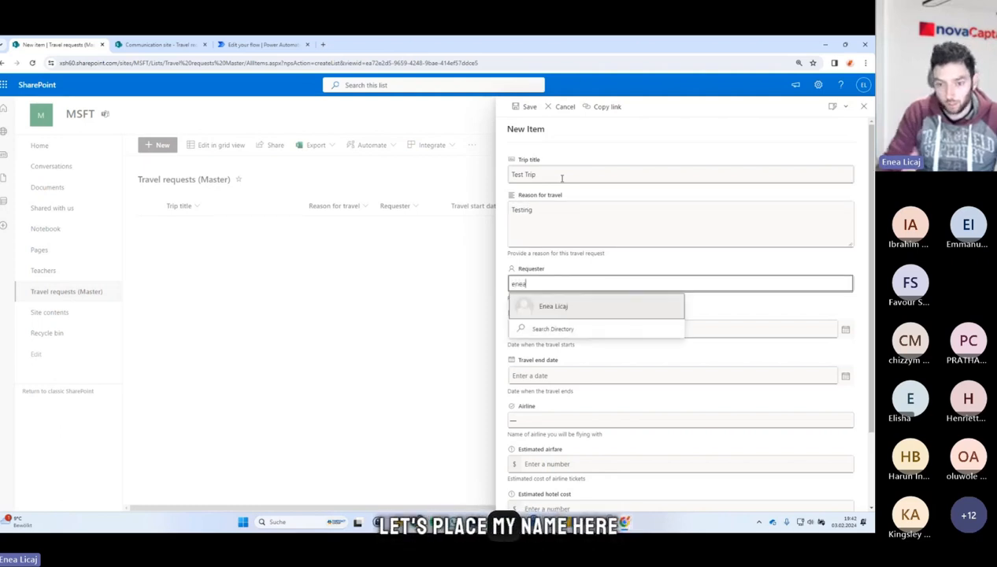
{"action": "left_click", "coordinate": [594, 308]}
{"action": "left_click", "coordinate": [566, 331]}
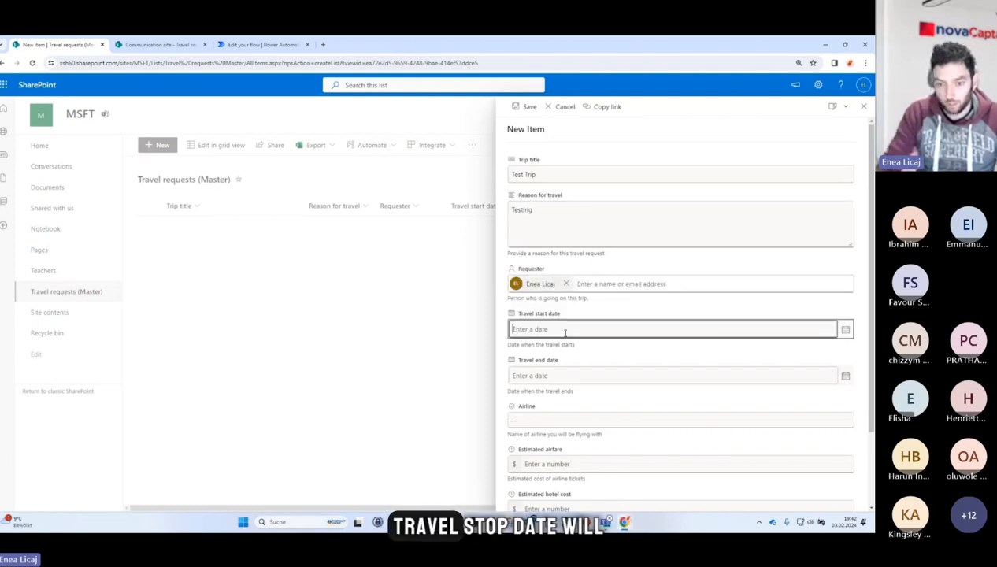
{"action": "left_click", "coordinate": [516, 389]}
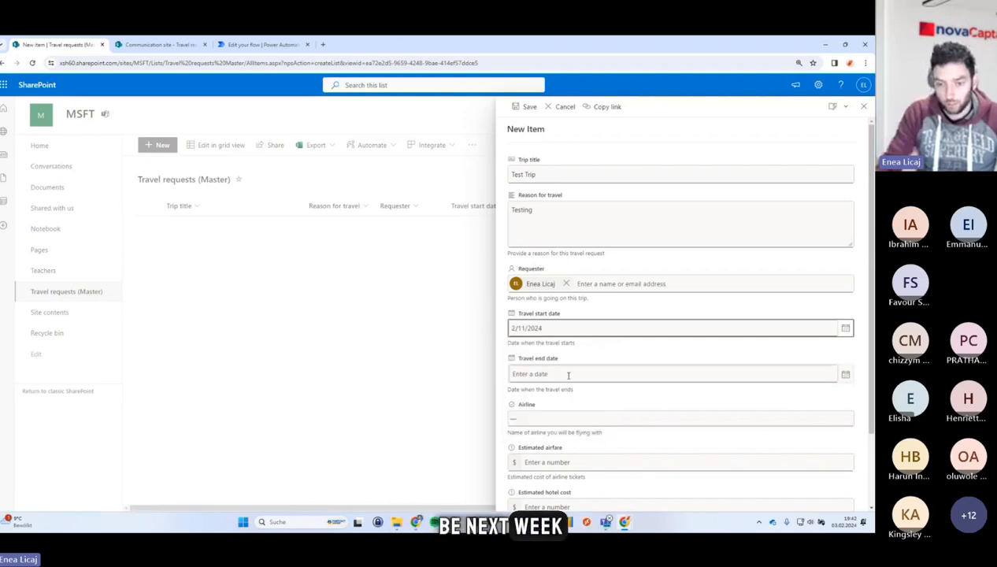
{"action": "left_click", "coordinate": [844, 376]}
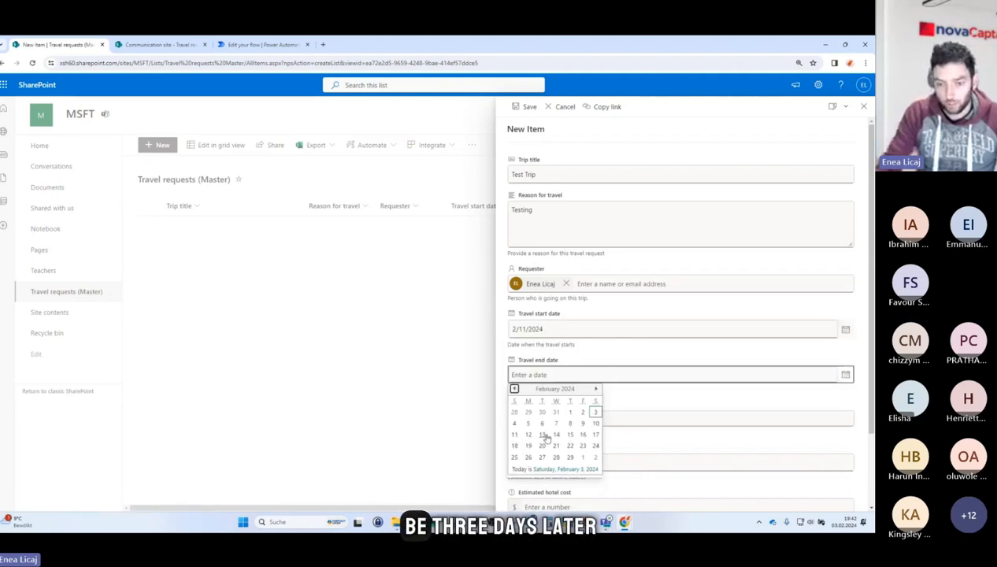
{"action": "left_click", "coordinate": [556, 435]}
Select British Airways as airline, enter 123 for estimated airfare and hotel cost, and save the item.
{"action": "scroll", "coordinate": [552, 410], "scroll_direction": "down", "scroll_amount": 2}
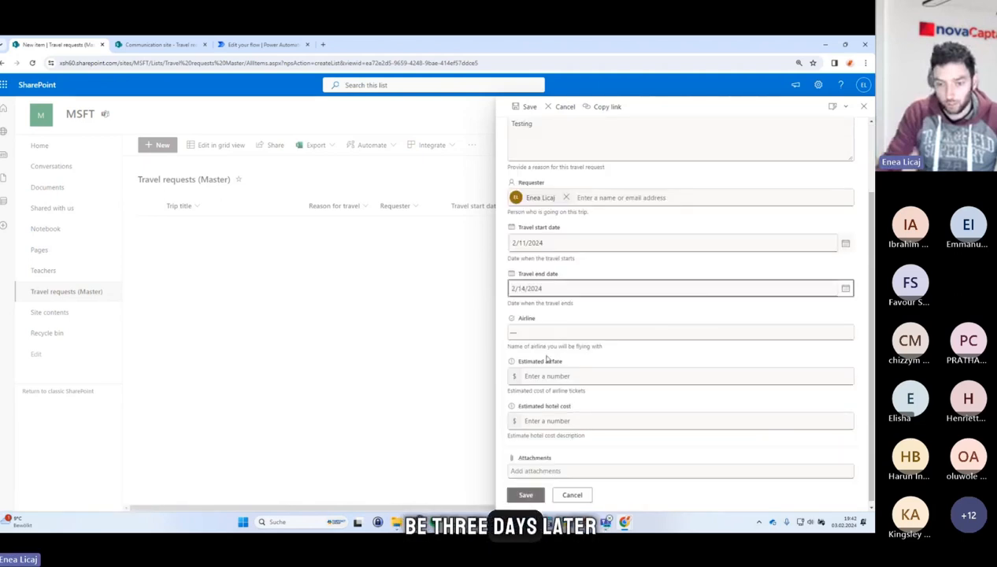
{"action": "left_click", "coordinate": [549, 338]}
{"action": "key", "text": "Down"}
{"action": "key", "text": "Down"}
{"action": "key", "text": "Return"}
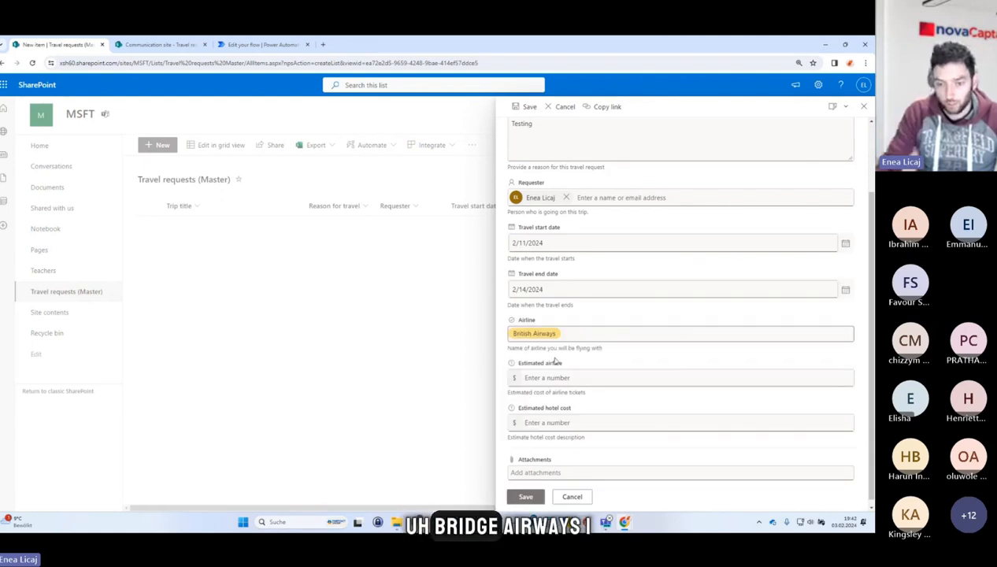
{"action": "left_click", "coordinate": [557, 378]}
{"action": "type", "text": "123"}
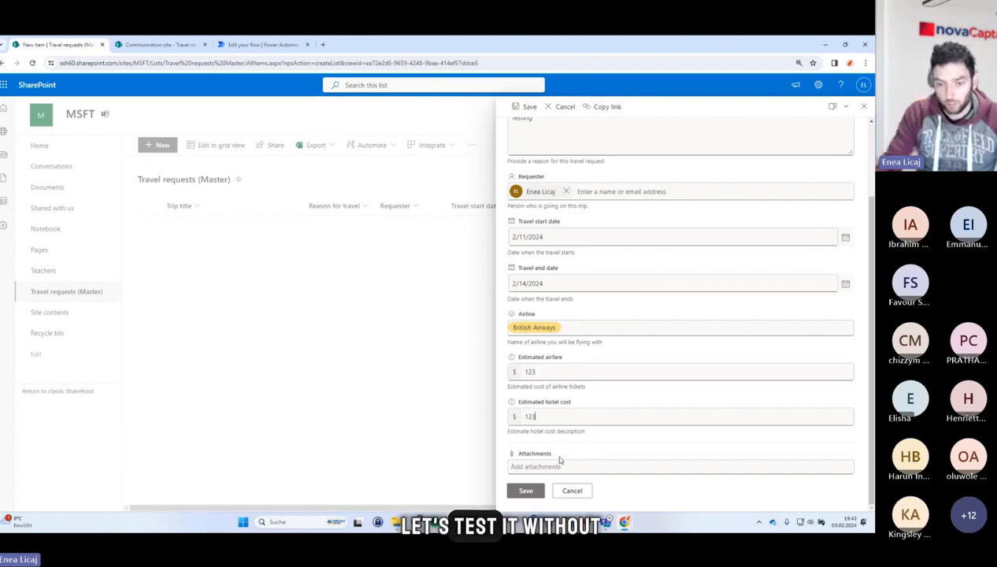
{"action": "left_click", "coordinate": [539, 492]}
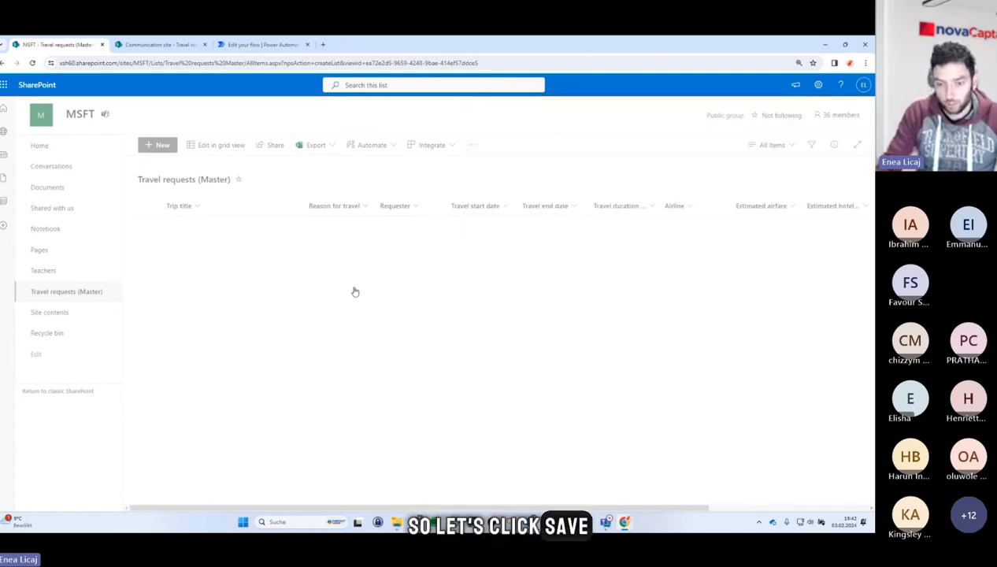
Check the child list, then inspect the flow's run history and the Get items output body.
{"action": "left_click", "coordinate": [152, 45]}
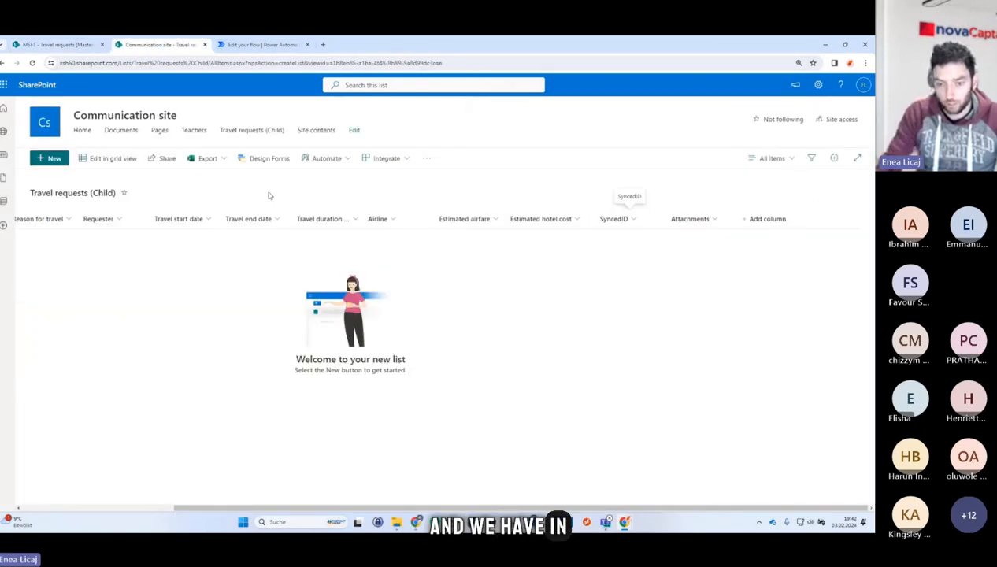
{"action": "left_click", "coordinate": [251, 48]}
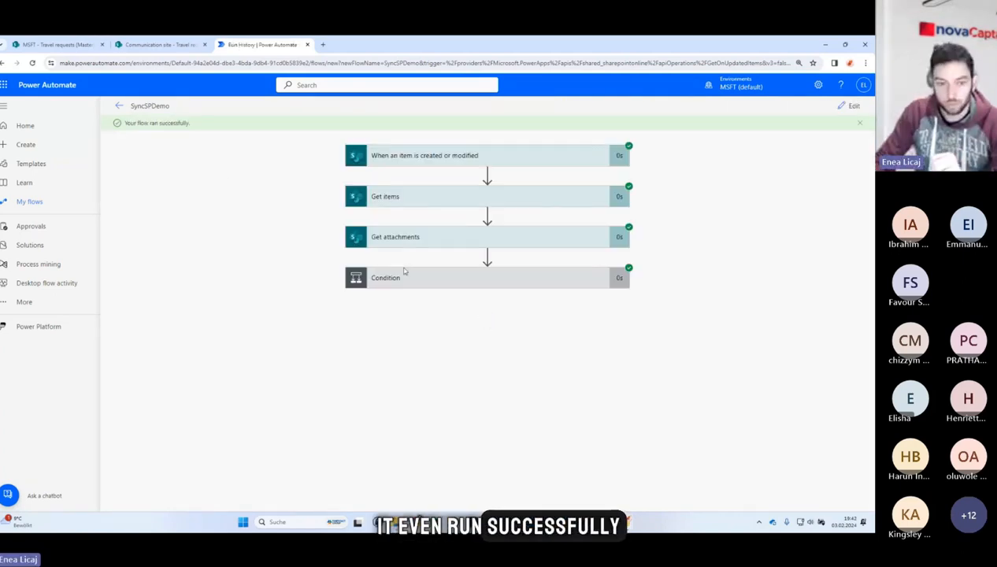
{"action": "left_click", "coordinate": [404, 276]}
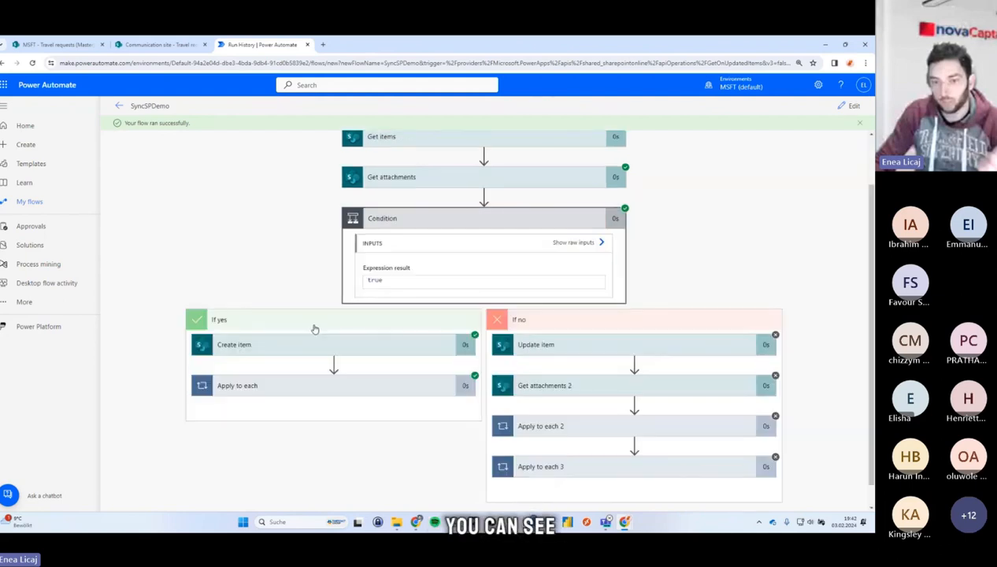
{"action": "scroll", "coordinate": [411, 199], "scroll_direction": "up", "scroll_amount": 1}
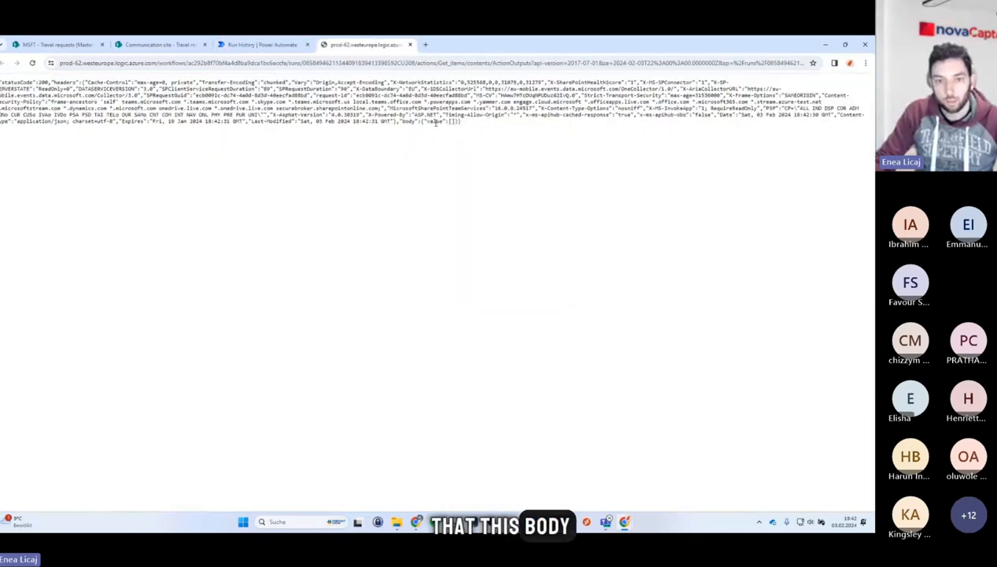
{"action": "double_click", "coordinate": [408, 121]}
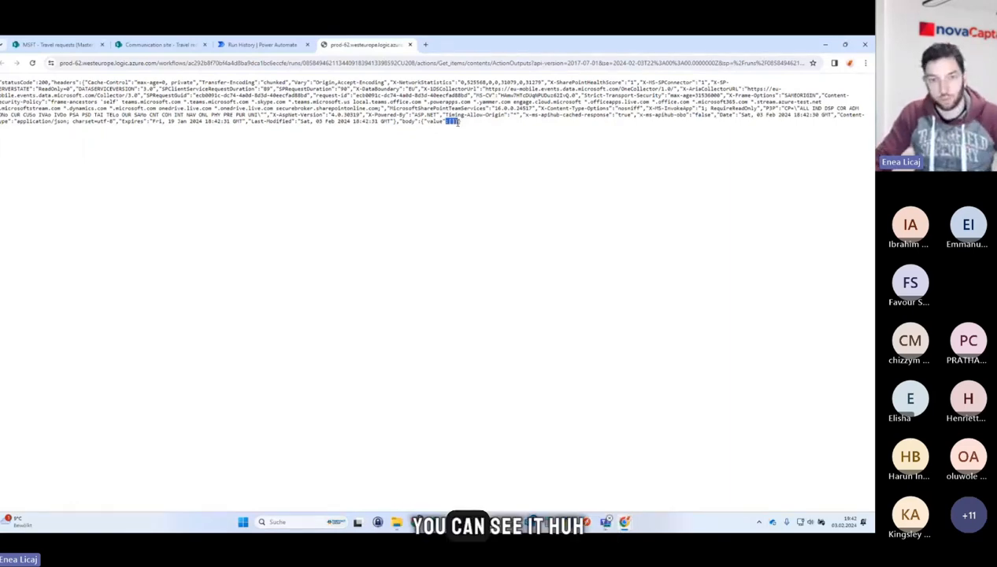
Review the Get items output body and the run's Create item inputs, then compare with the synced item in the child list.
{"action": "scroll", "coordinate": [445, 122], "scroll_direction": "up", "scroll_amount": 4}
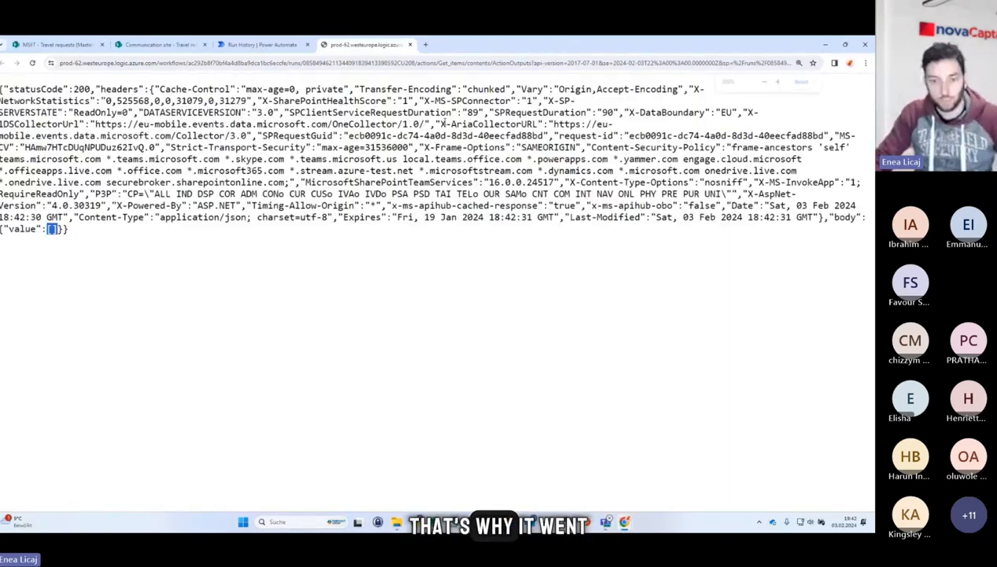
{"action": "scroll", "coordinate": [443, 123], "scroll_direction": "up", "scroll_amount": 1}
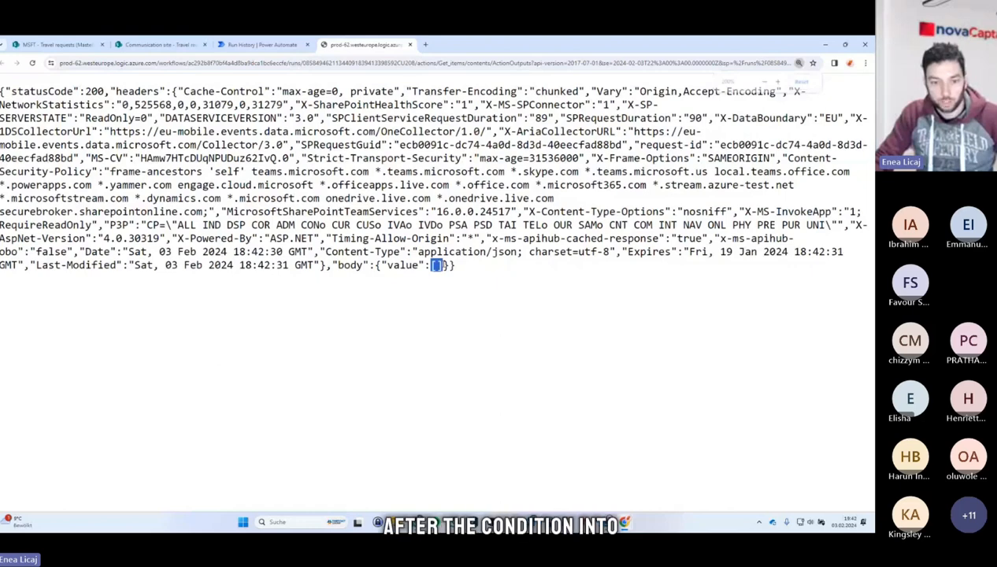
{"action": "left_click", "coordinate": [262, 45]}
{"action": "scroll", "coordinate": [444, 315], "scroll_direction": "down", "scroll_amount": 2}
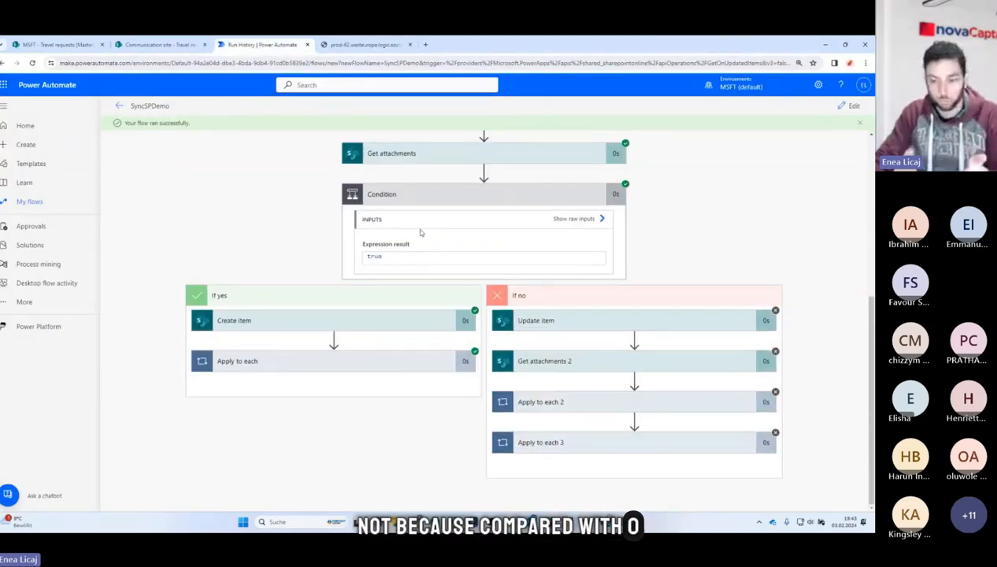
{"action": "left_click", "coordinate": [319, 322]}
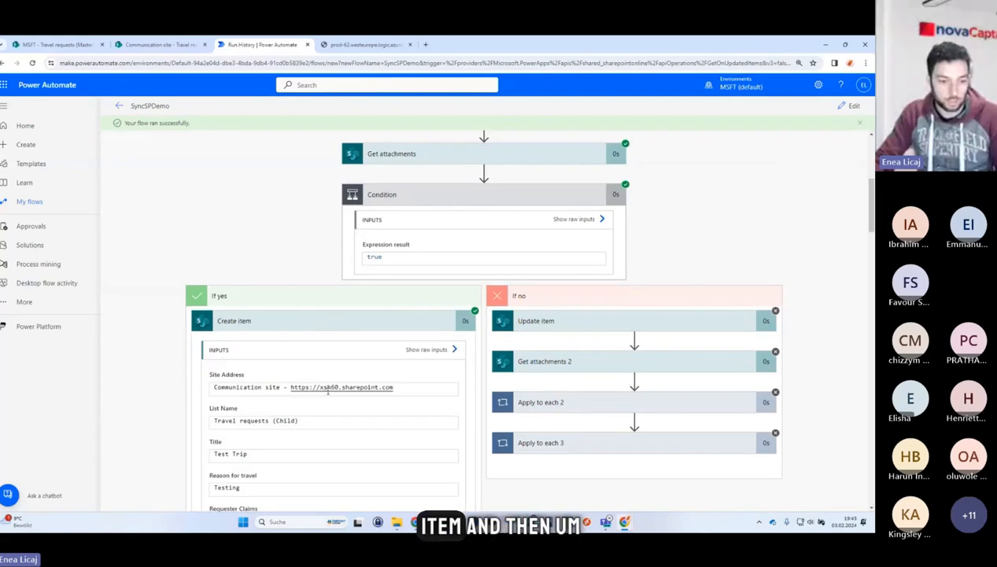
{"action": "scroll", "coordinate": [328, 392], "scroll_direction": "down", "scroll_amount": 10}
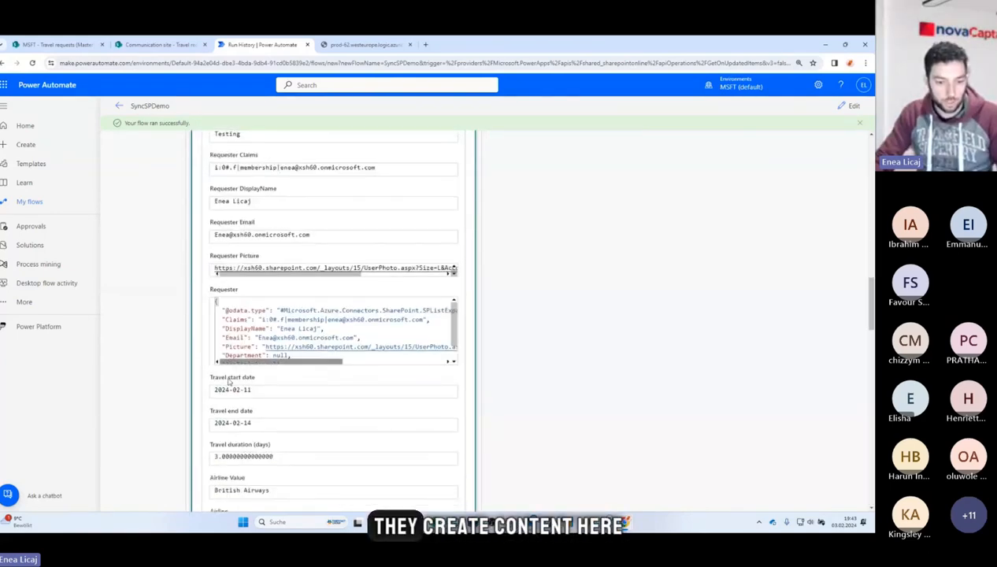
{"action": "scroll", "coordinate": [358, 449], "scroll_direction": "down", "scroll_amount": 5}
{"action": "left_click", "coordinate": [357, 449]}
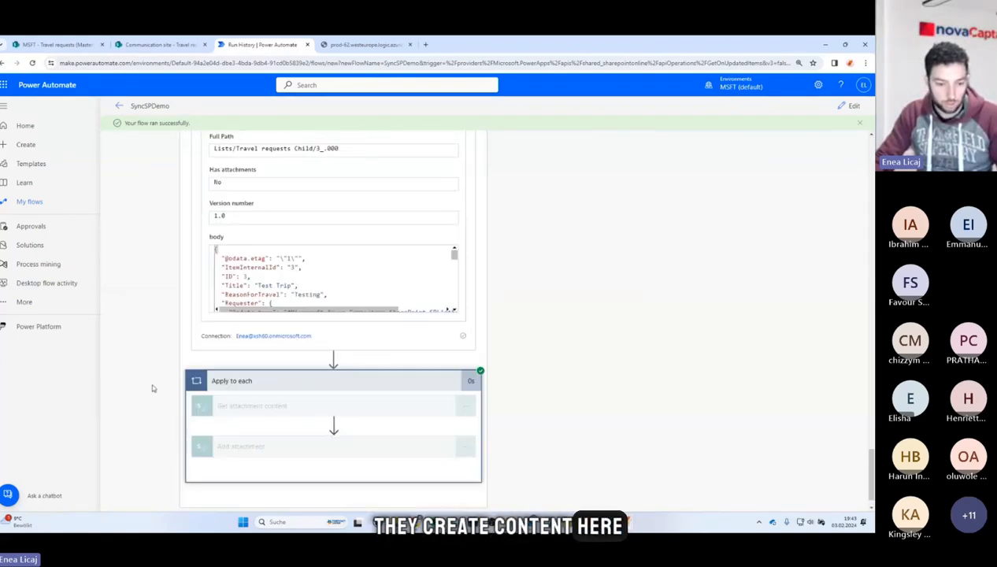
{"action": "left_click", "coordinate": [184, 47]}
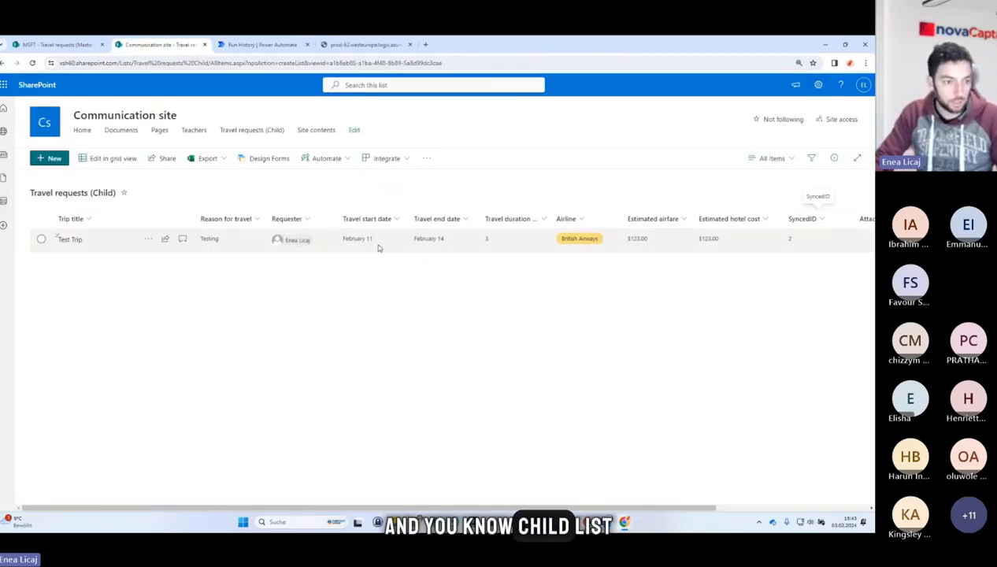
{"action": "scroll", "coordinate": [653, 246], "scroll_direction": "right", "scroll_amount": 5}
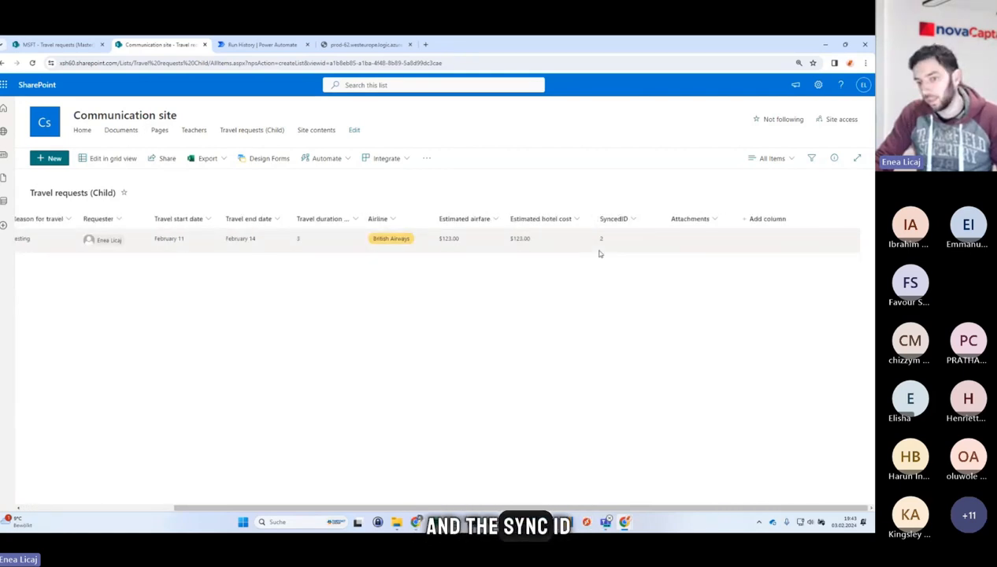
Show the ID column in the Travel requests (Master) list view.
{"action": "left_click", "coordinate": [81, 46]}
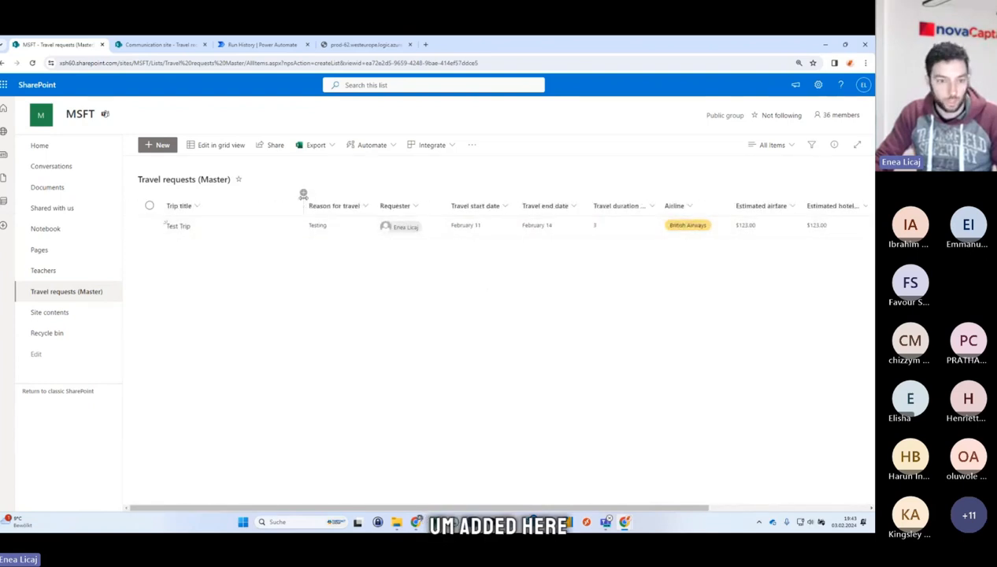
{"action": "left_click", "coordinate": [303, 195]}
{"action": "left_click", "coordinate": [374, 363]}
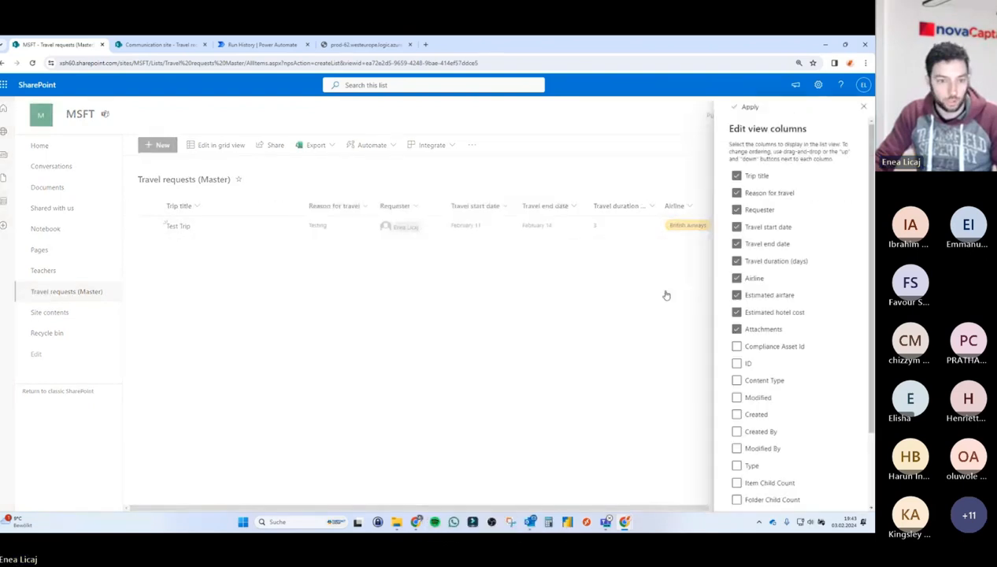
{"action": "left_click", "coordinate": [748, 365]}
{"action": "left_click", "coordinate": [746, 106]}
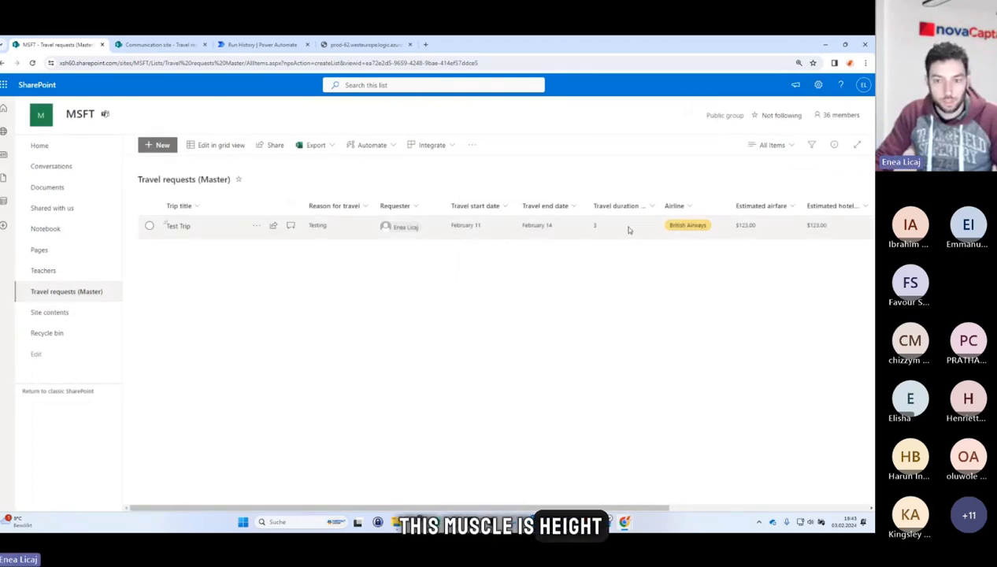
{"action": "scroll", "coordinate": [621, 224], "scroll_direction": "right", "scroll_amount": 3}
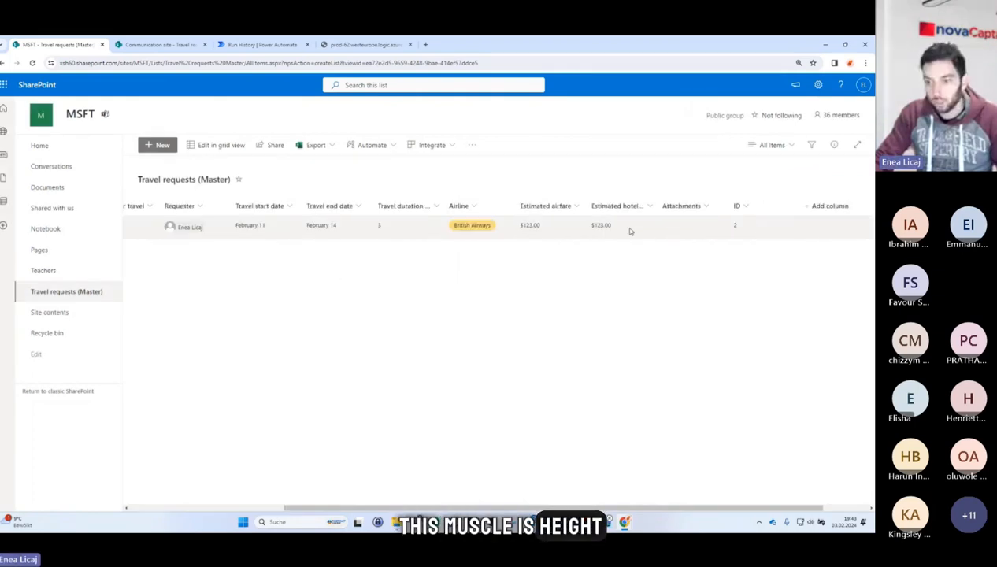
Start a manual test of the SyncSPDemo flow.
{"action": "left_click", "coordinate": [157, 45]}
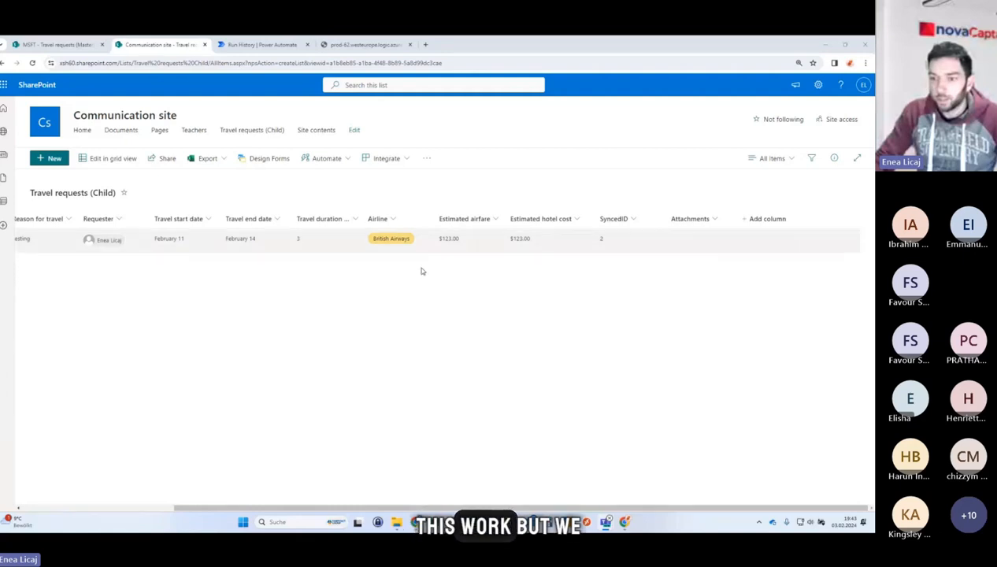
{"action": "left_click", "coordinate": [78, 44]}
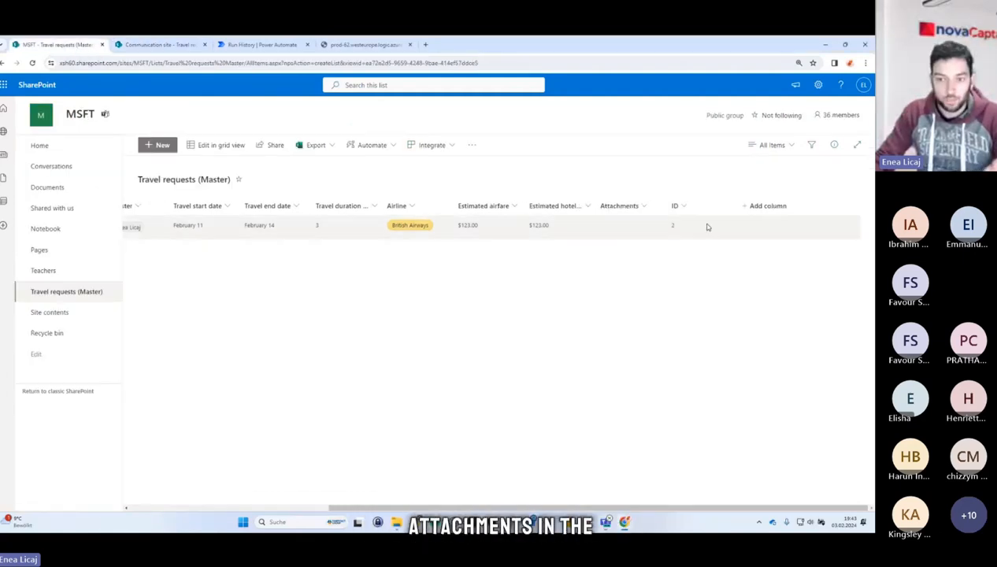
{"action": "left_click", "coordinate": [254, 45]}
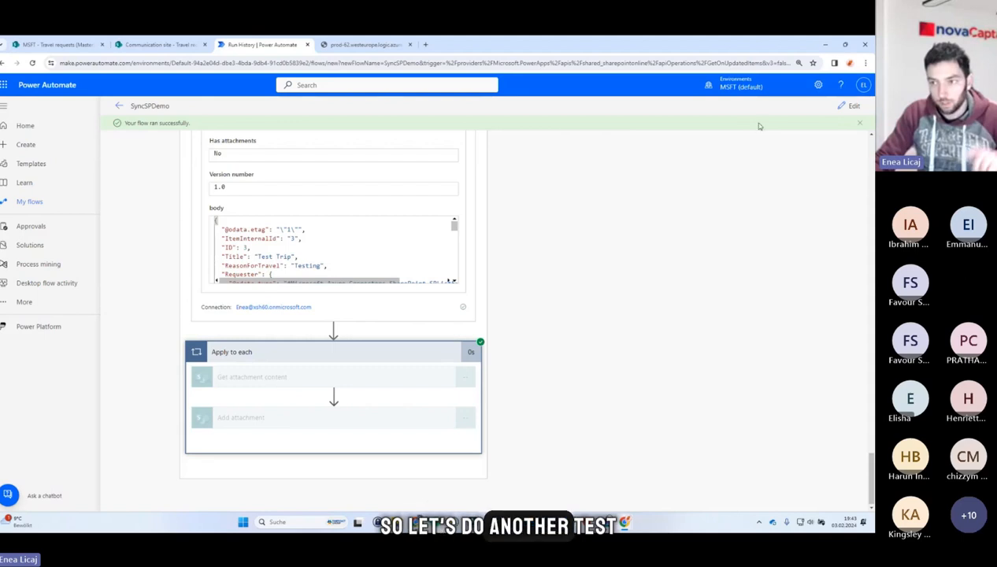
{"action": "left_click", "coordinate": [849, 107]}
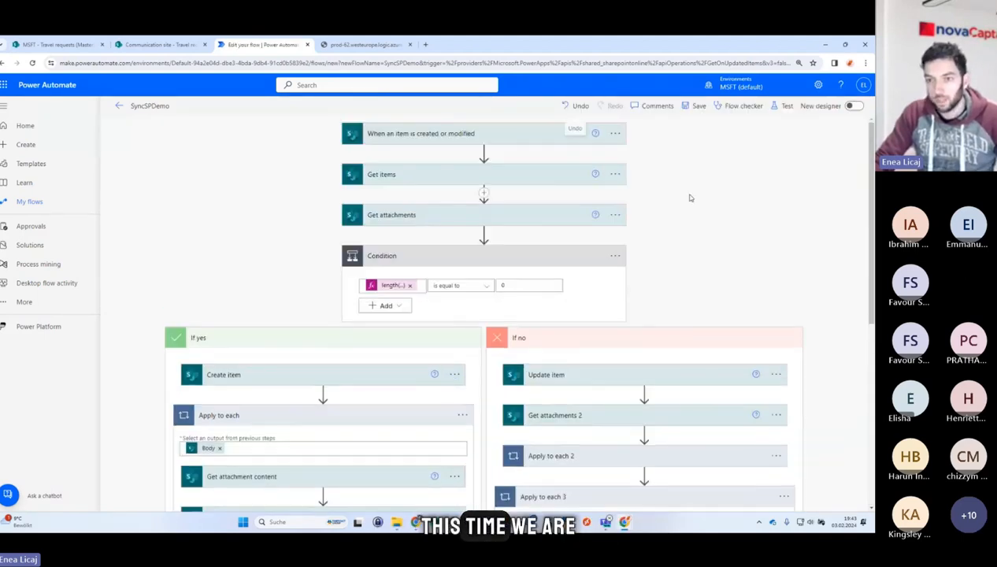
{"action": "left_click", "coordinate": [778, 107]}
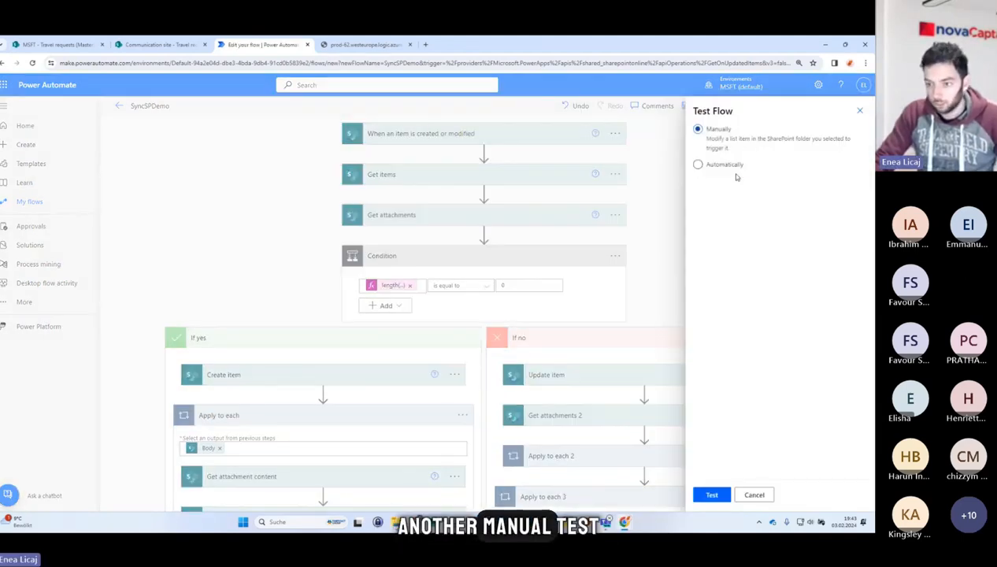
{"action": "left_click", "coordinate": [714, 495]}
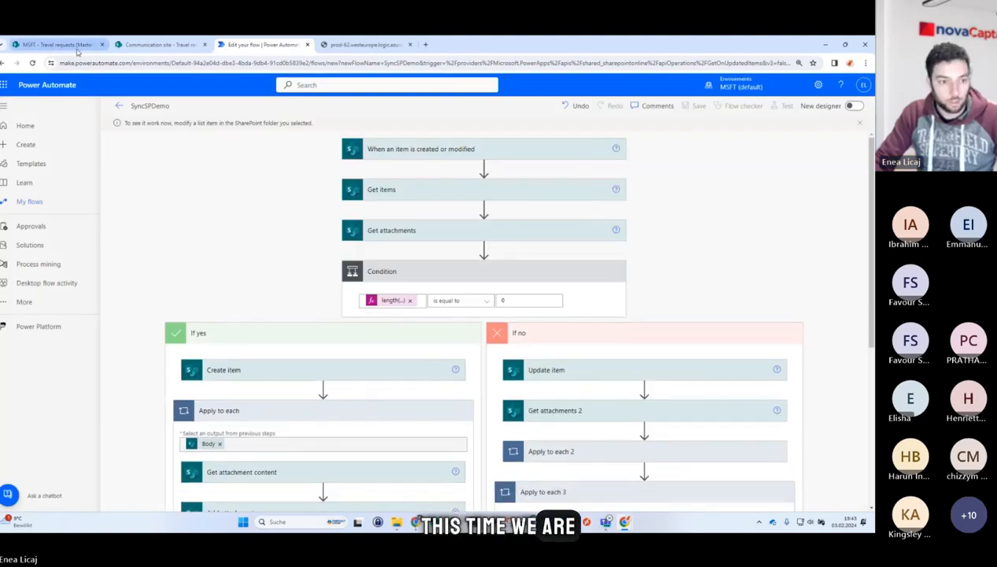
{"action": "left_click", "coordinate": [77, 46]}
{"action": "left_click", "coordinate": [149, 226]}
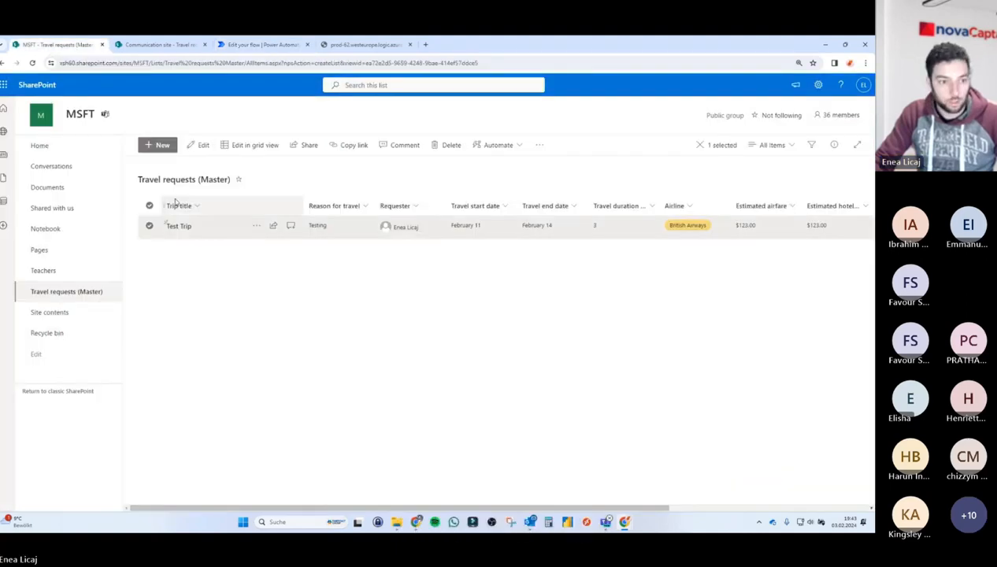
{"action": "left_click", "coordinate": [197, 145]}
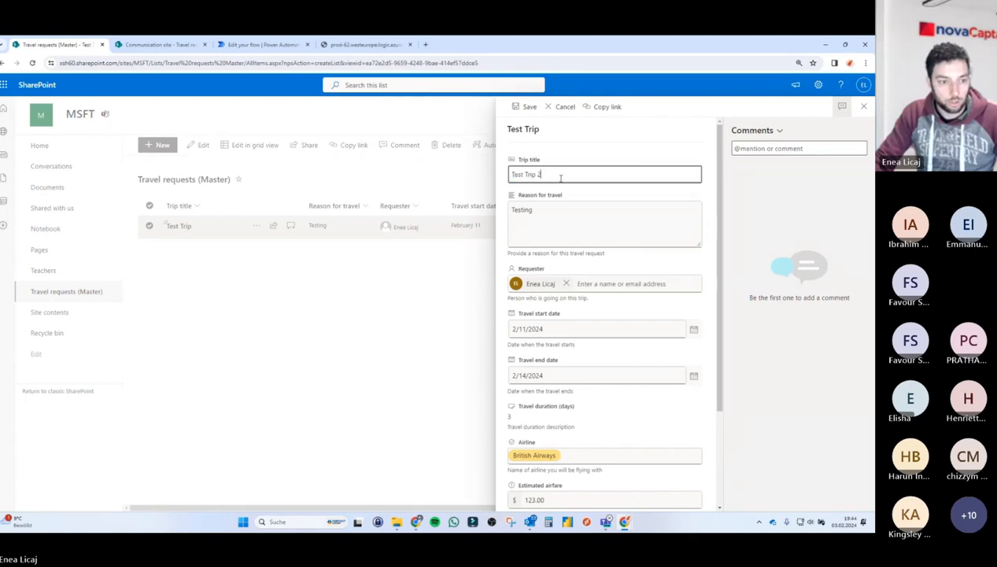
{"action": "scroll", "coordinate": [582, 252], "scroll_direction": "down", "scroll_amount": 2}
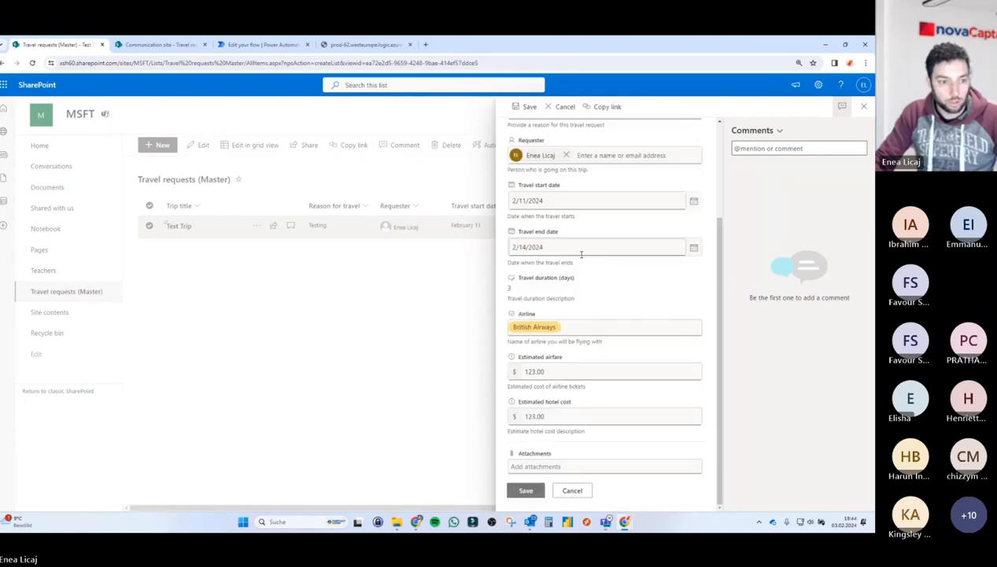
{"action": "left_click", "coordinate": [537, 467]}
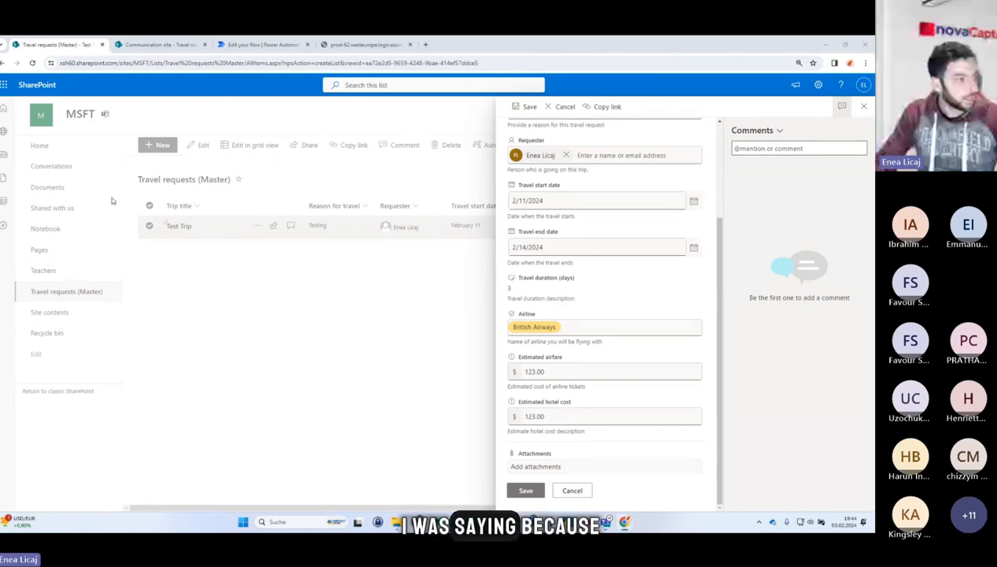
{"action": "left_click", "coordinate": [864, 105]}
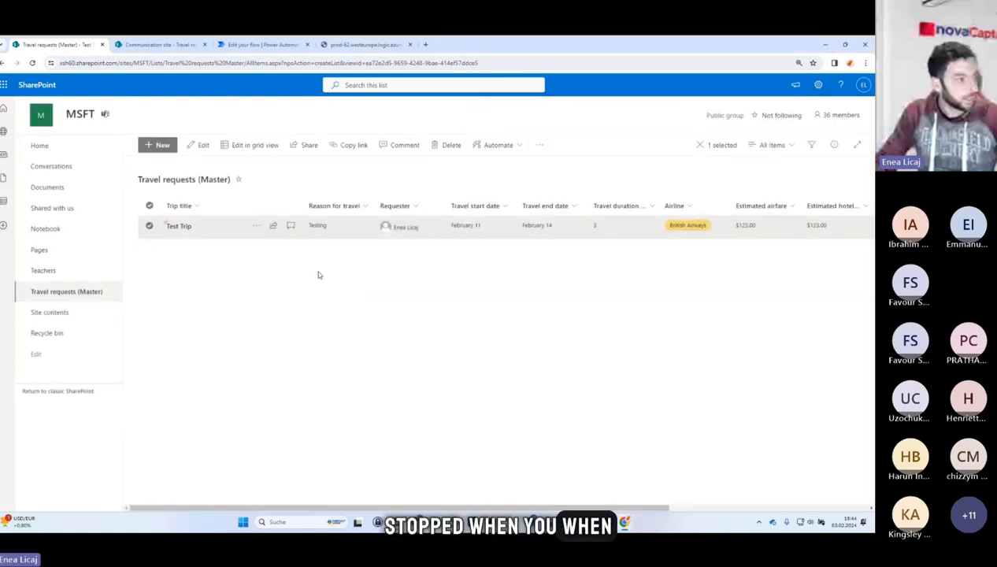
Compare the columns of the master item and the synced child item.
{"action": "left_click", "coordinate": [241, 265]}
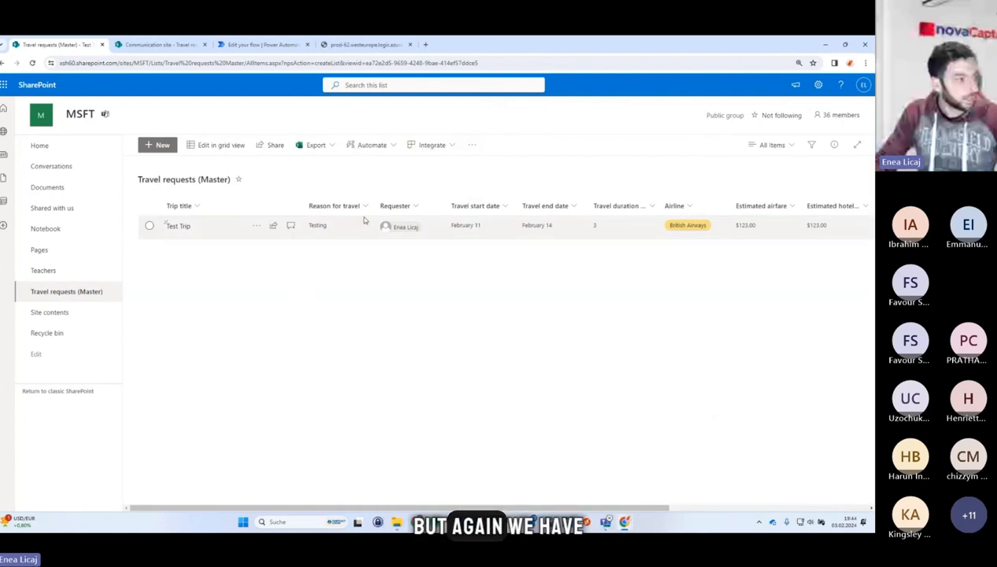
{"action": "scroll", "coordinate": [363, 222], "scroll_direction": "right", "scroll_amount": 5}
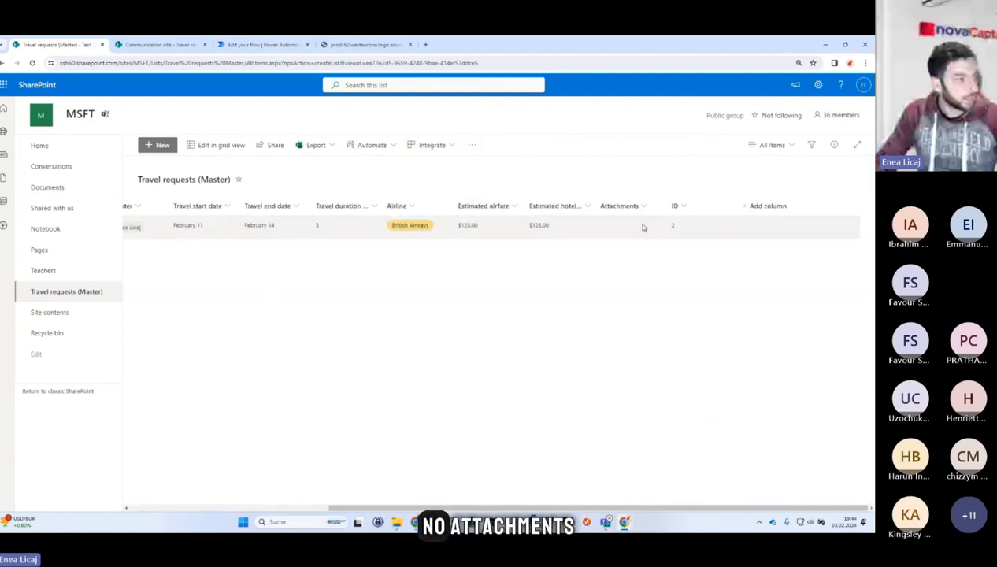
{"action": "left_click", "coordinate": [166, 44]}
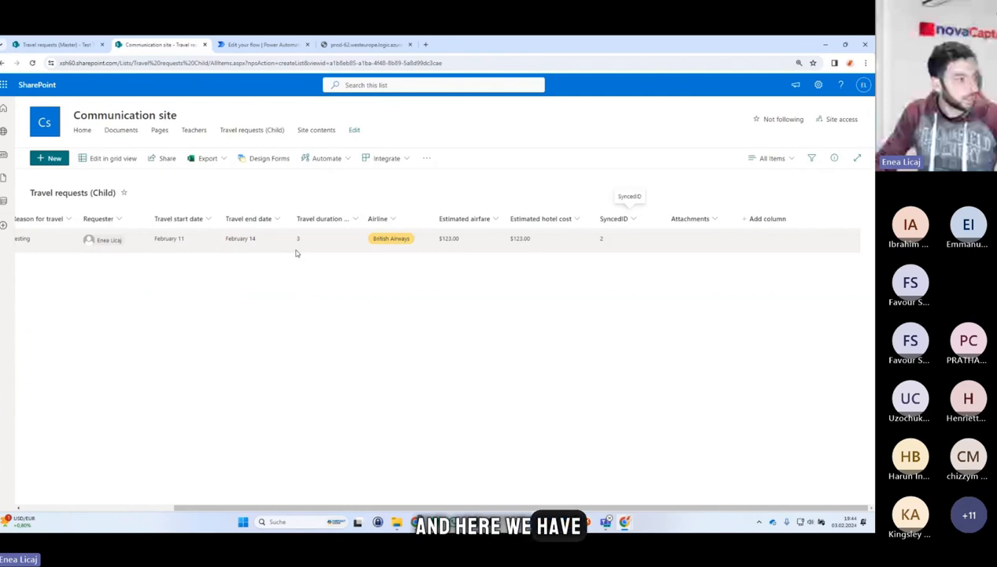
{"action": "scroll", "coordinate": [279, 250], "scroll_direction": "left", "scroll_amount": 4}
{"action": "scroll", "coordinate": [279, 249], "scroll_direction": "right", "scroll_amount": 4}
{"action": "scroll", "coordinate": [282, 247], "scroll_direction": "left", "scroll_amount": 4}
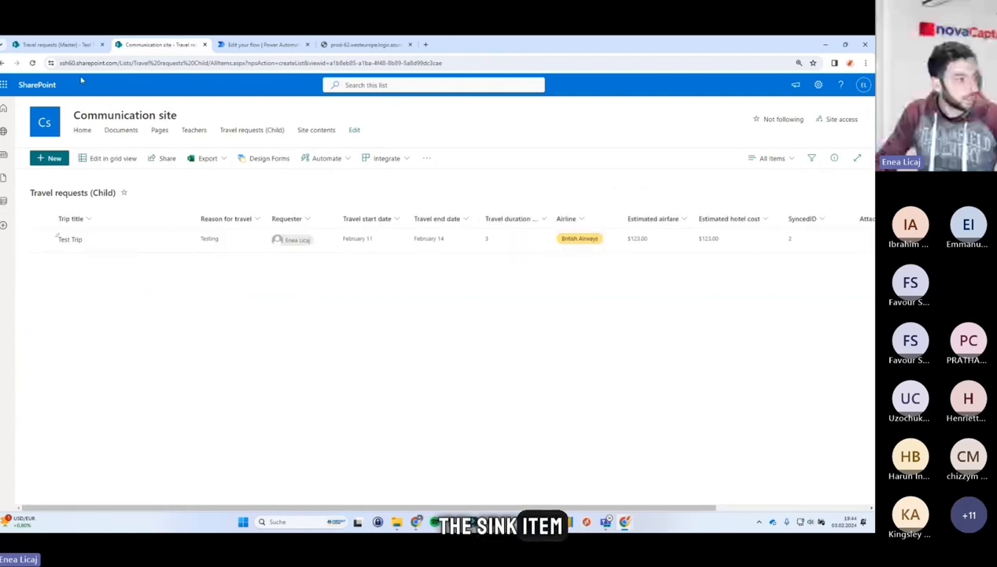
{"action": "left_click", "coordinate": [275, 44]}
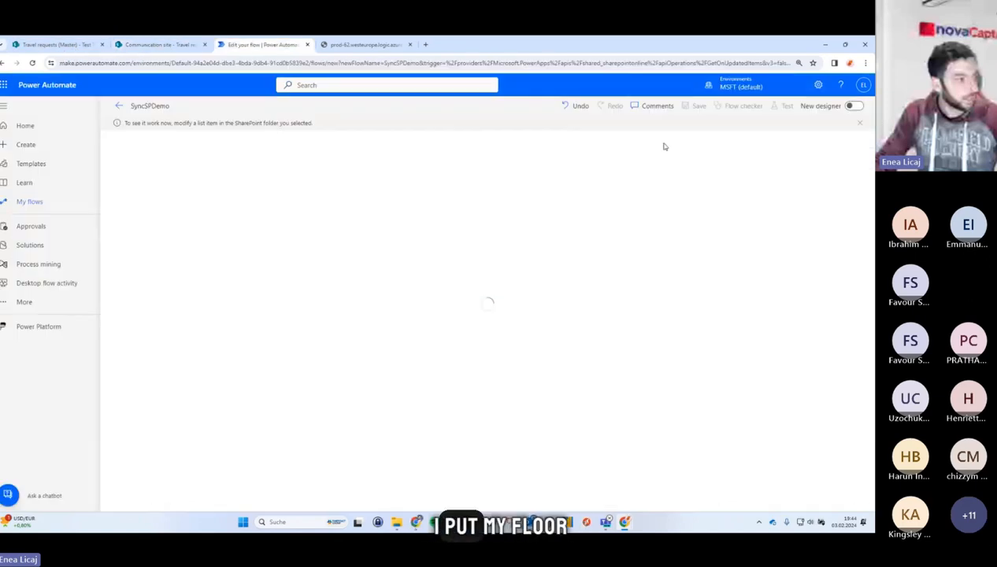
{"action": "left_click", "coordinate": [63, 44]}
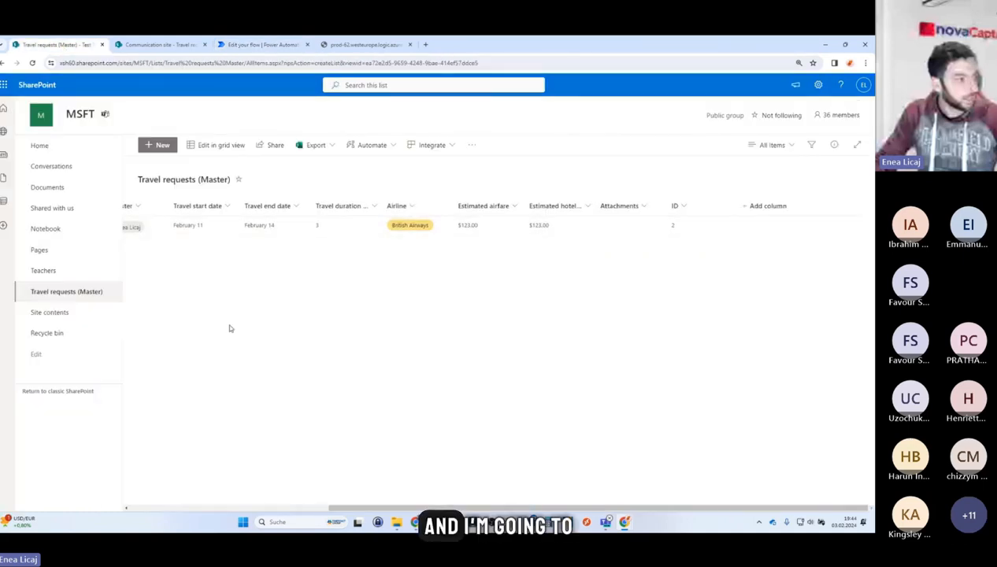
Rename the master item as Test Trip 2, attach Phone.png and a screenshot image, save it, and watch the flow run.
{"action": "scroll", "coordinate": [213, 300], "scroll_direction": "left", "scroll_amount": 4}
{"action": "left_click", "coordinate": [179, 227]}
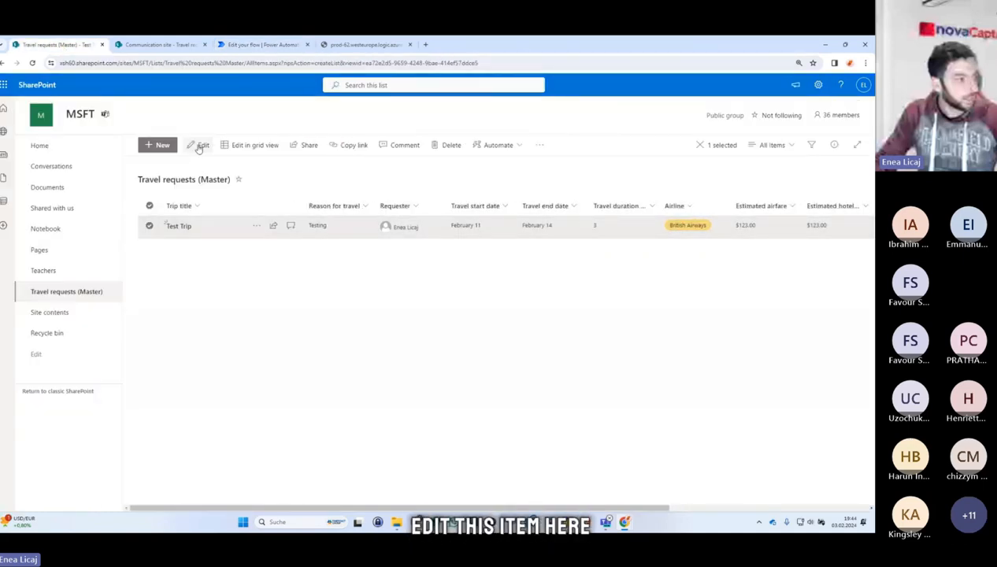
{"action": "left_click", "coordinate": [198, 145]}
{"action": "left_click", "coordinate": [568, 175]}
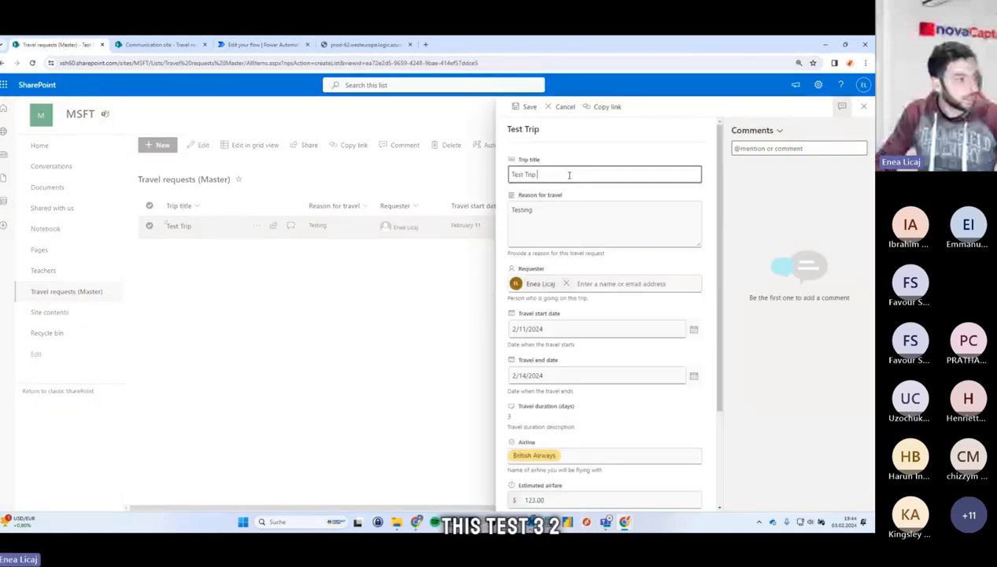
{"action": "scroll", "coordinate": [588, 291], "scroll_direction": "down", "scroll_amount": 3}
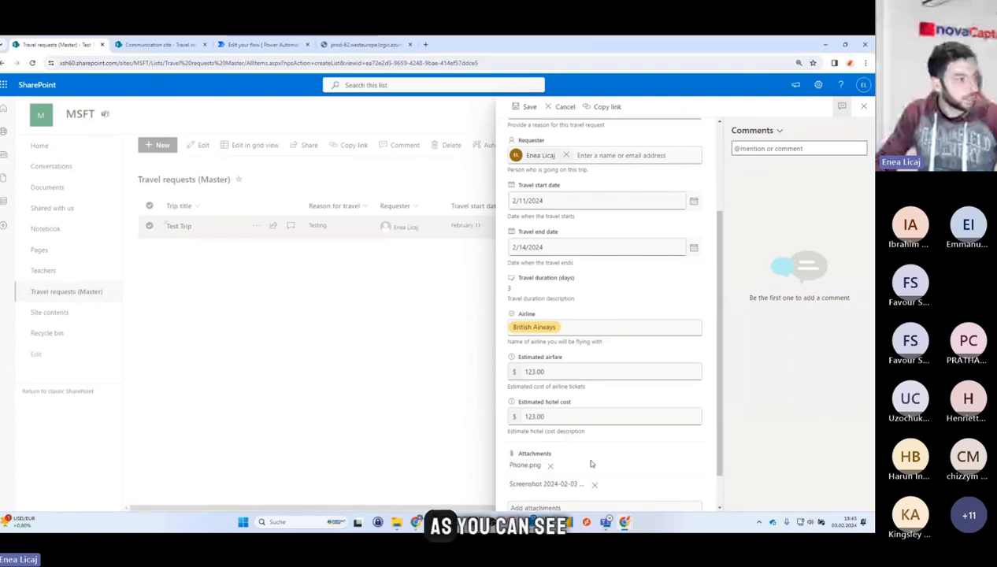
{"action": "scroll", "coordinate": [590, 464], "scroll_direction": "down", "scroll_amount": 1}
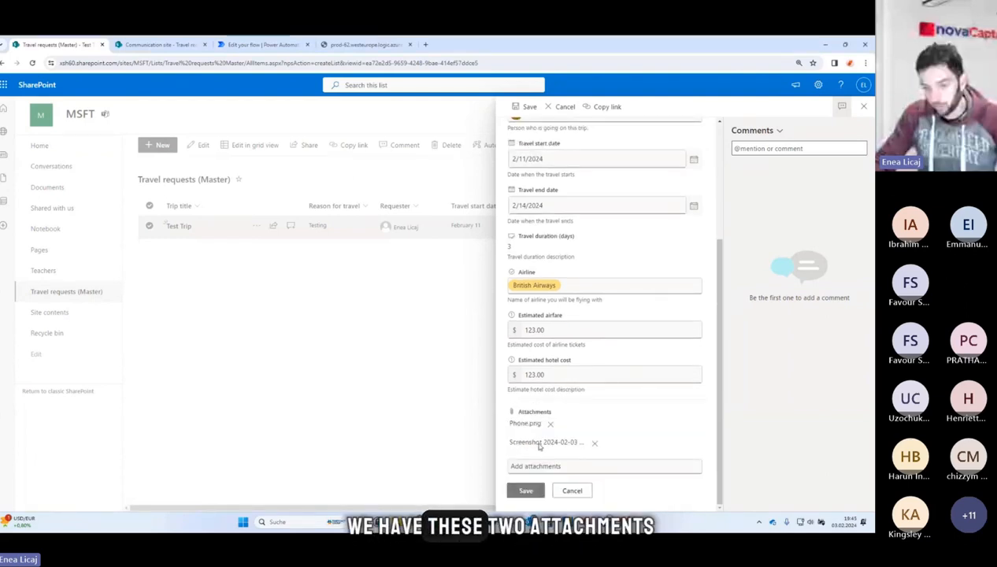
{"action": "left_click", "coordinate": [527, 494]}
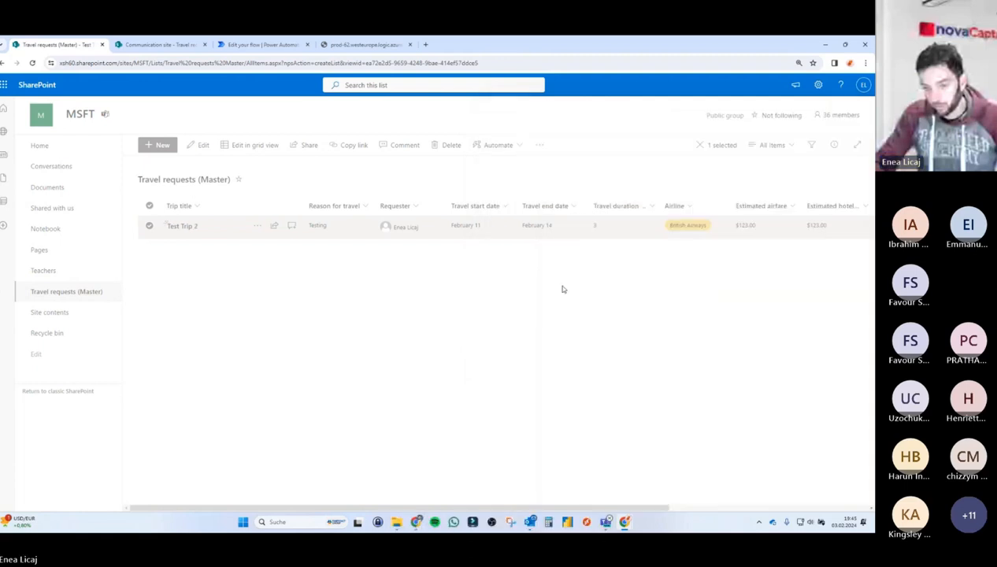
{"action": "left_click", "coordinate": [288, 47]}
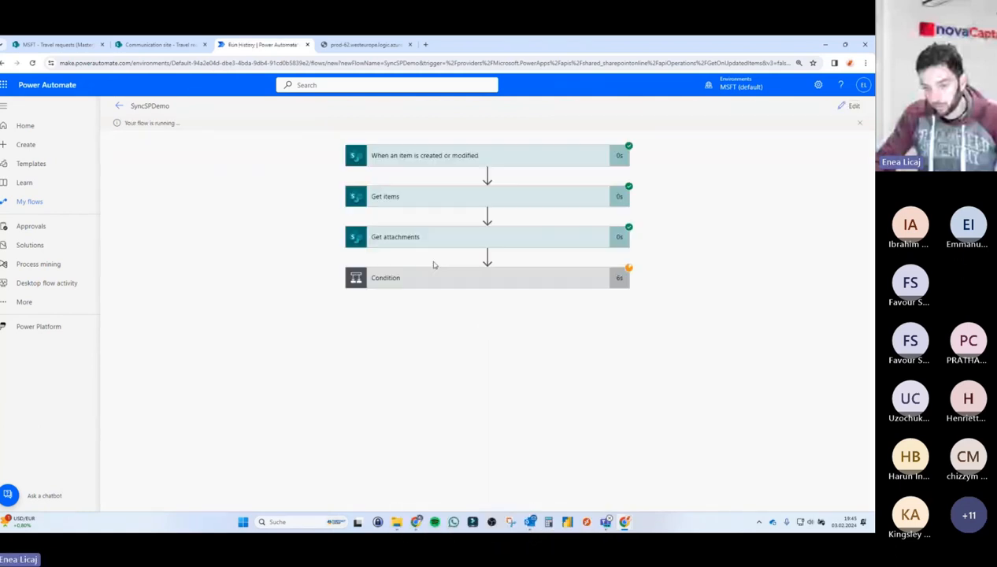
Inspect the running flow's Condition result and the actions inside the If no branch's Apply to each 3 loop.
{"action": "left_click", "coordinate": [505, 280]}
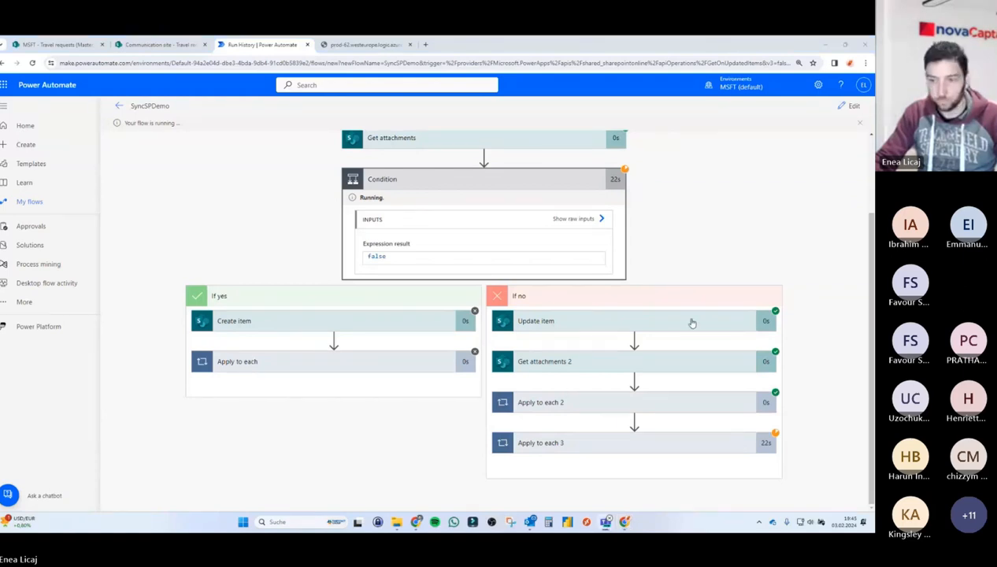
{"action": "scroll", "coordinate": [274, 185], "scroll_direction": "up", "scroll_amount": 2}
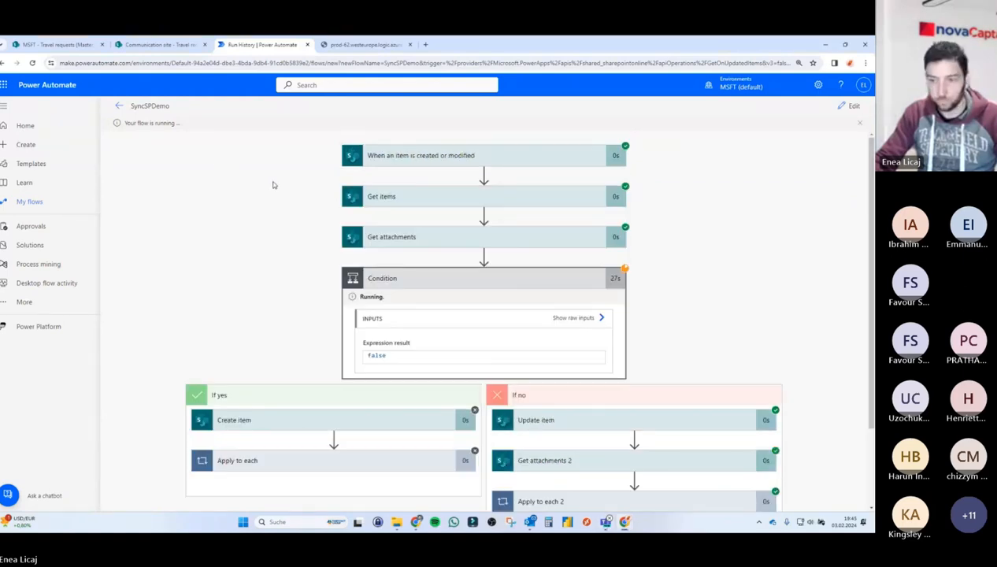
{"action": "scroll", "coordinate": [273, 185], "scroll_direction": "down", "scroll_amount": 2}
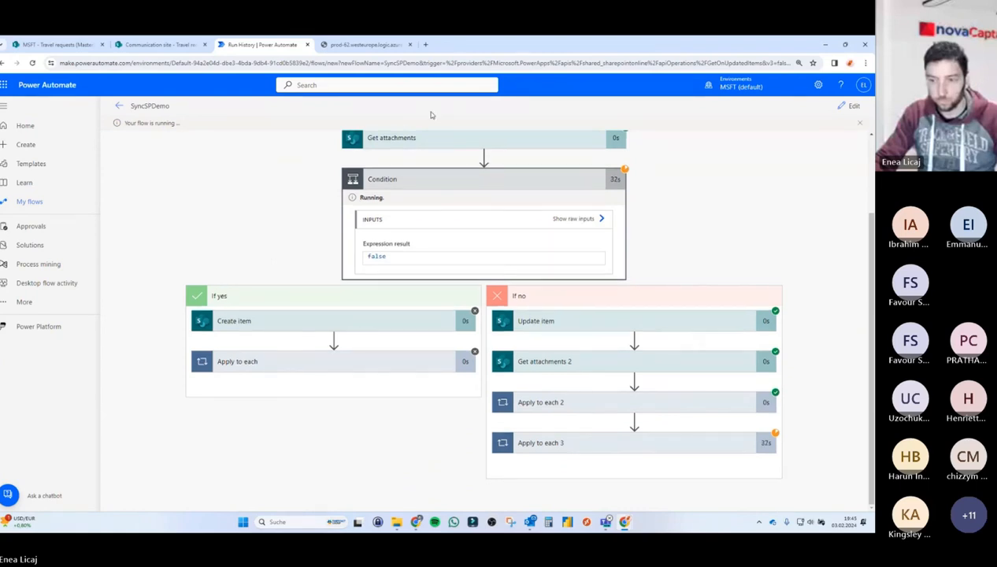
{"action": "left_click", "coordinate": [175, 44]}
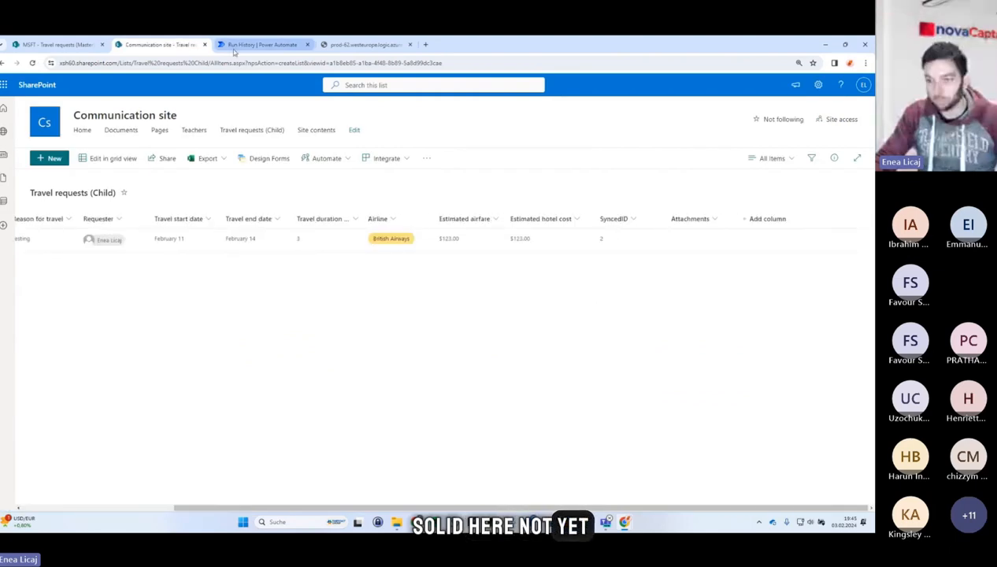
{"action": "left_click", "coordinate": [260, 44]}
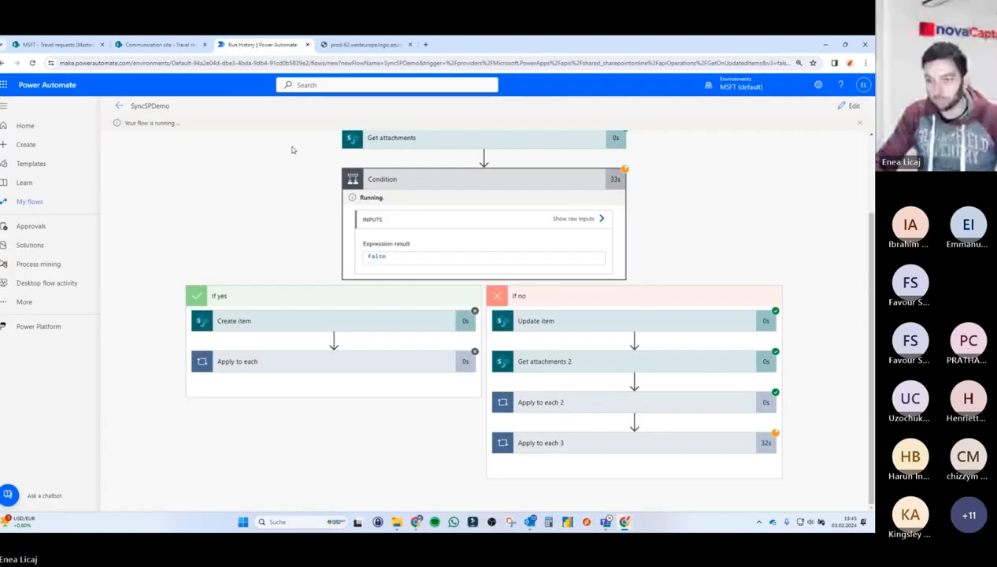
{"action": "left_click", "coordinate": [583, 442]}
{"action": "scroll", "coordinate": [678, 331], "scroll_direction": "down", "scroll_amount": 2}
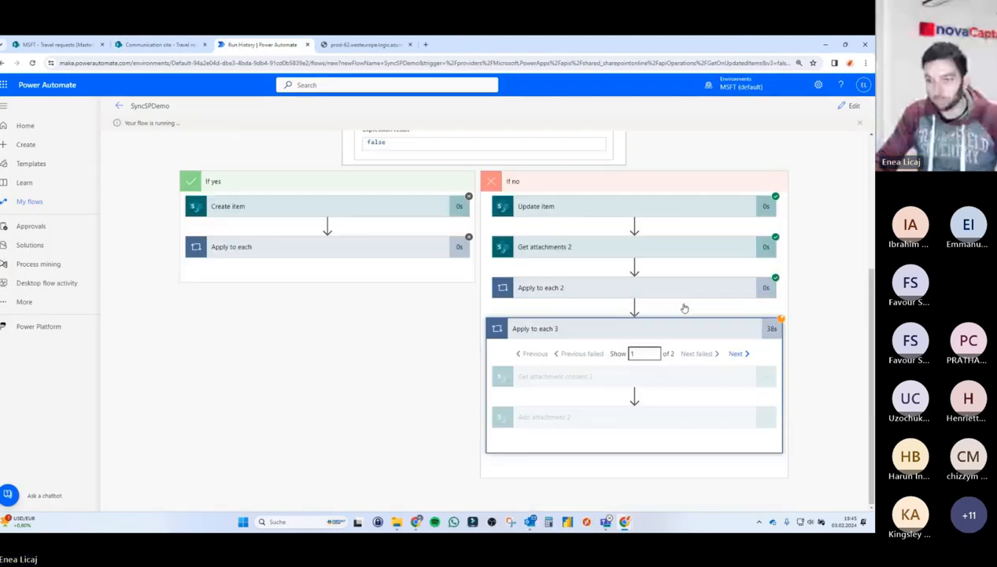
{"action": "double_click", "coordinate": [673, 355]}
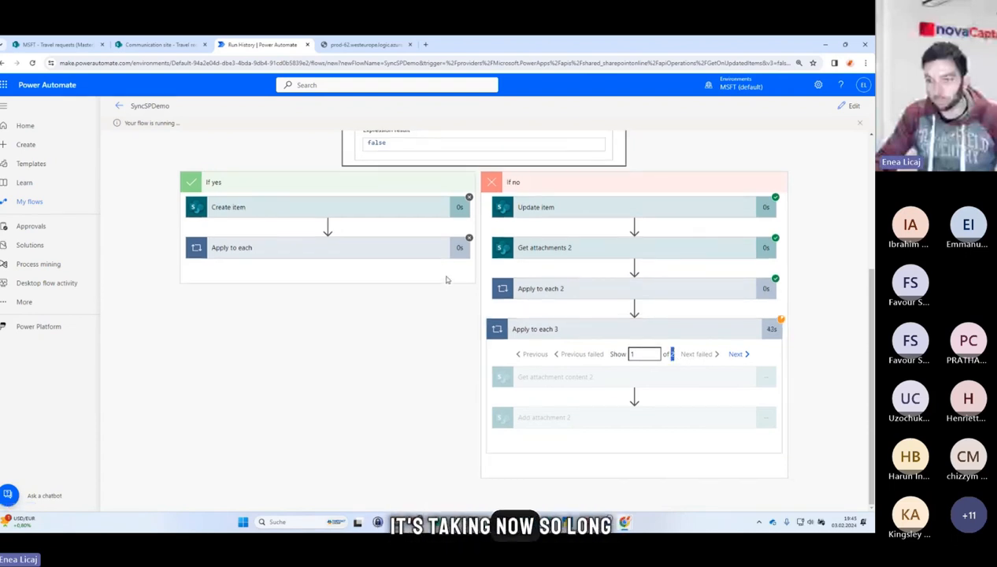
{"action": "left_click", "coordinate": [410, 370]}
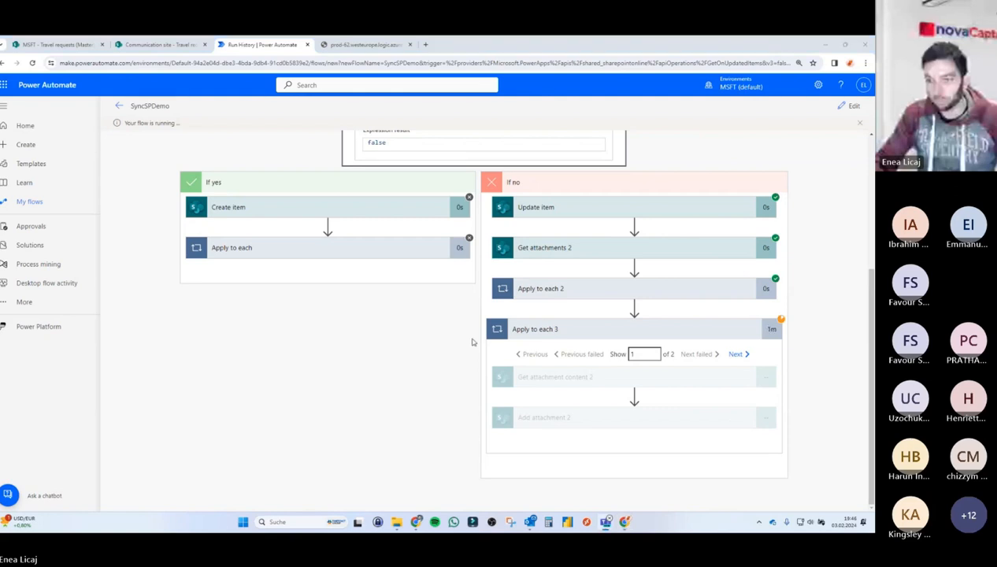
Open the currently running run from the flow's 28-day run history and inspect its If no branch.
{"action": "left_click", "coordinate": [119, 106]}
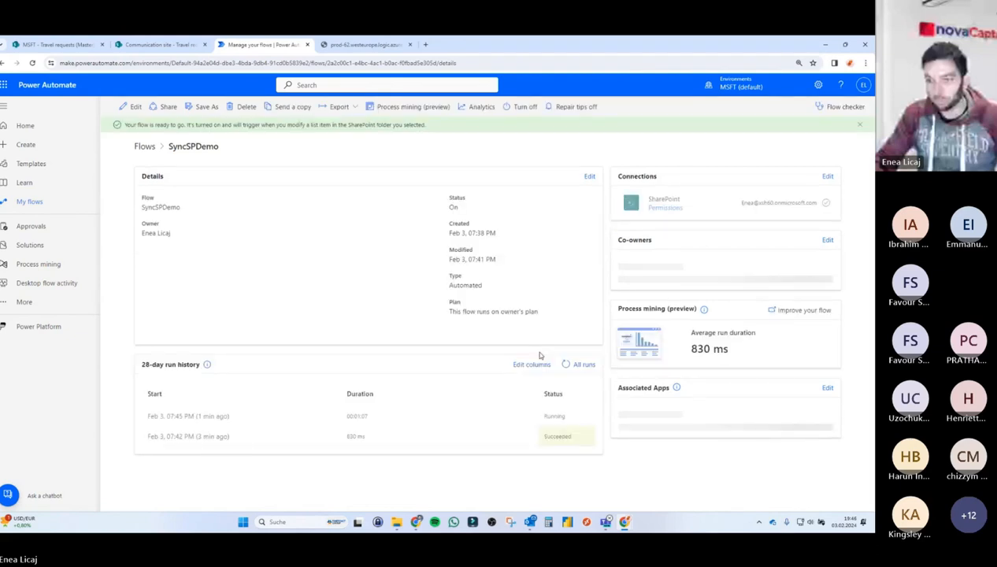
{"action": "left_click", "coordinate": [216, 416]}
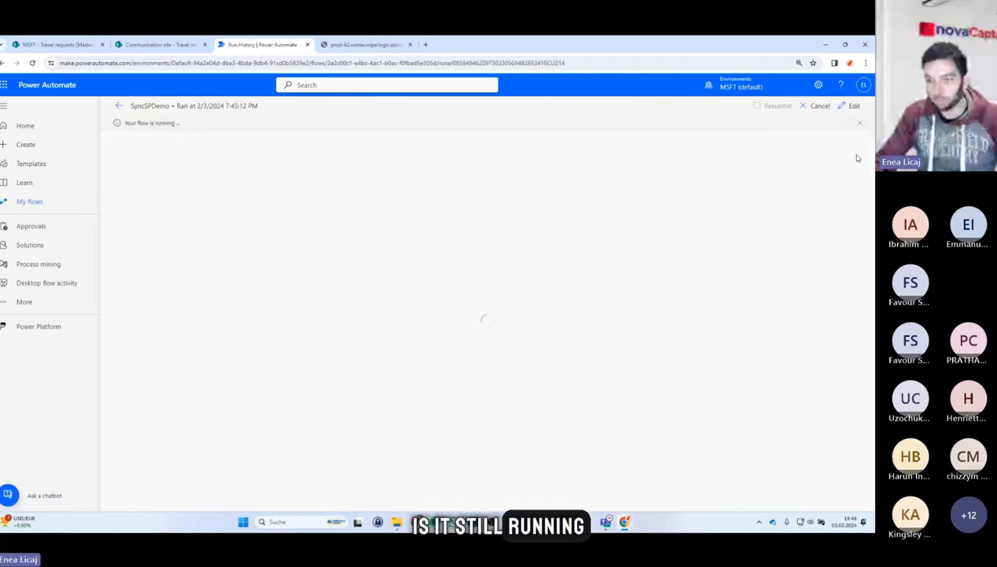
{"action": "left_click", "coordinate": [564, 274]}
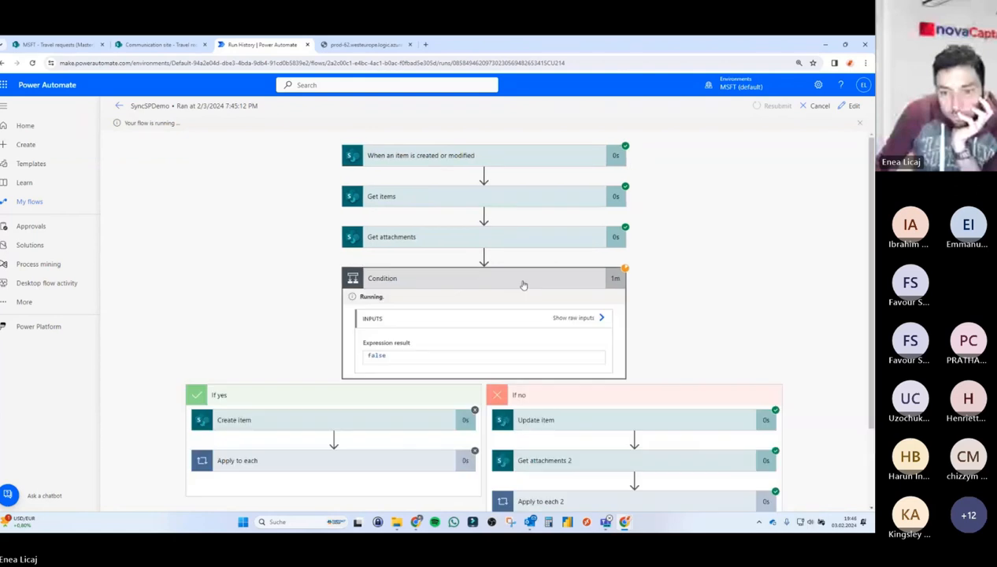
{"action": "scroll", "coordinate": [523, 285], "scroll_direction": "down", "scroll_amount": 2}
{"action": "left_click", "coordinate": [606, 443]}
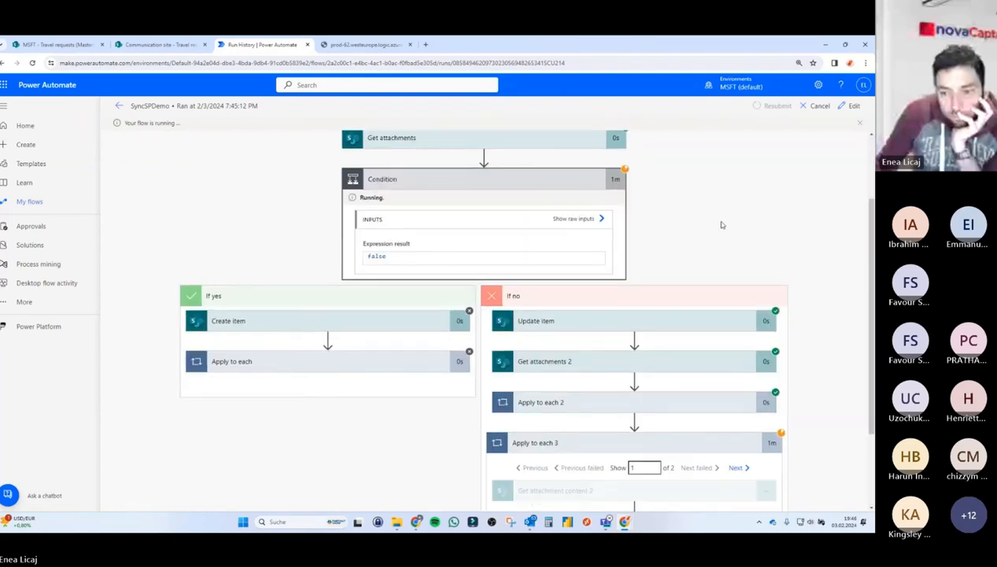
{"action": "scroll", "coordinate": [720, 225], "scroll_direction": "down", "scroll_amount": 1}
{"action": "scroll", "coordinate": [721, 226], "scroll_direction": "down", "scroll_amount": 3}
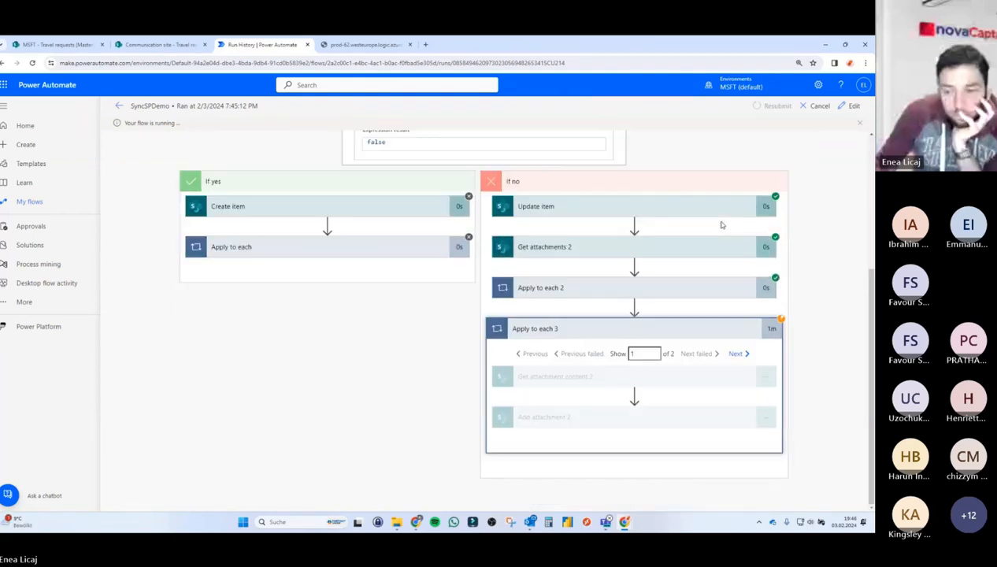
{"action": "left_click", "coordinate": [748, 147]}
{"action": "scroll", "coordinate": [749, 237], "scroll_direction": "up", "scroll_amount": 7}
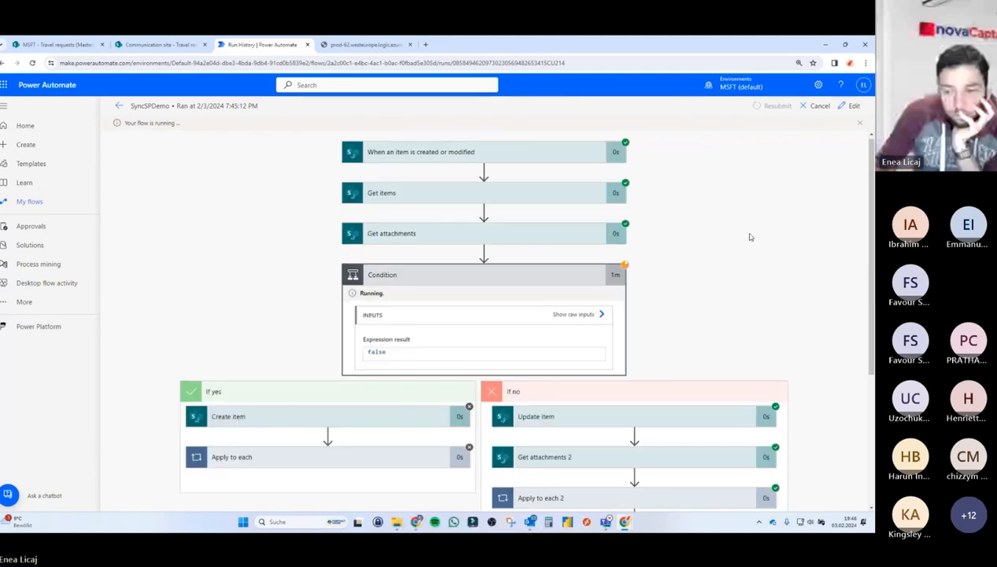
{"action": "scroll", "coordinate": [750, 236], "scroll_direction": "down", "scroll_amount": 7}
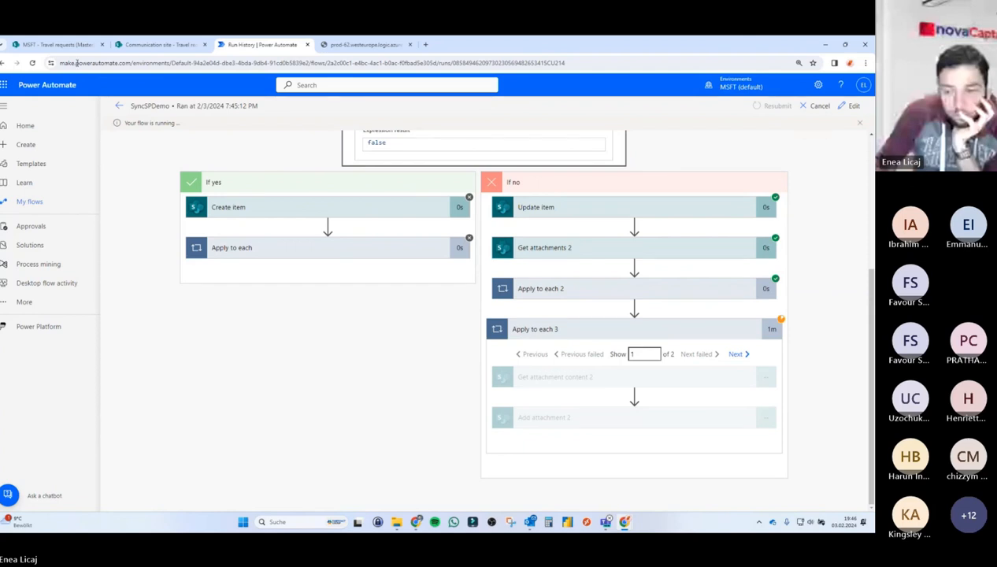
Refresh the Travel requests (Child) list, then cancel the still-running flow run.
{"action": "left_click", "coordinate": [157, 44]}
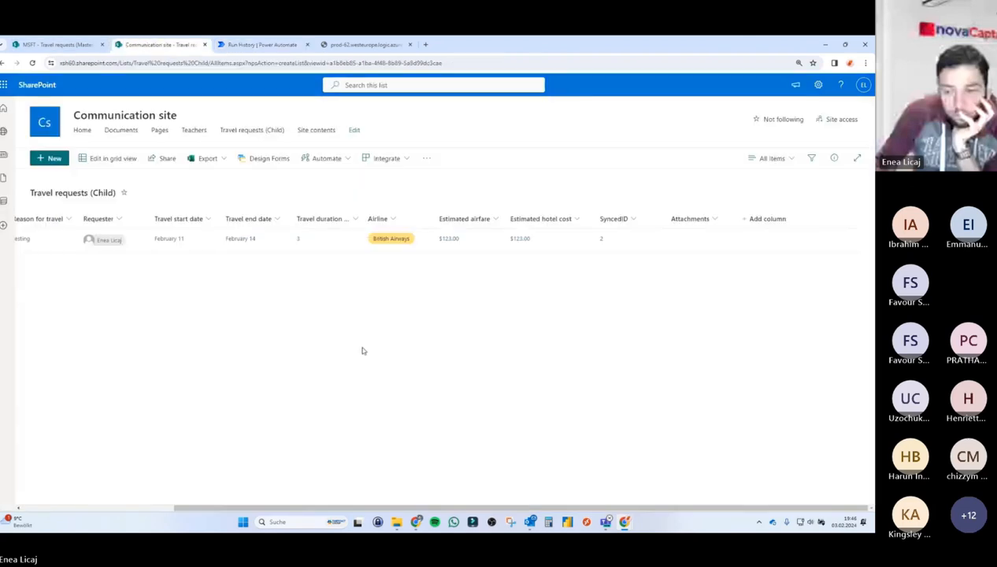
{"action": "left_click", "coordinate": [31, 63]}
{"action": "key", "text": "ctrl+Tab"}
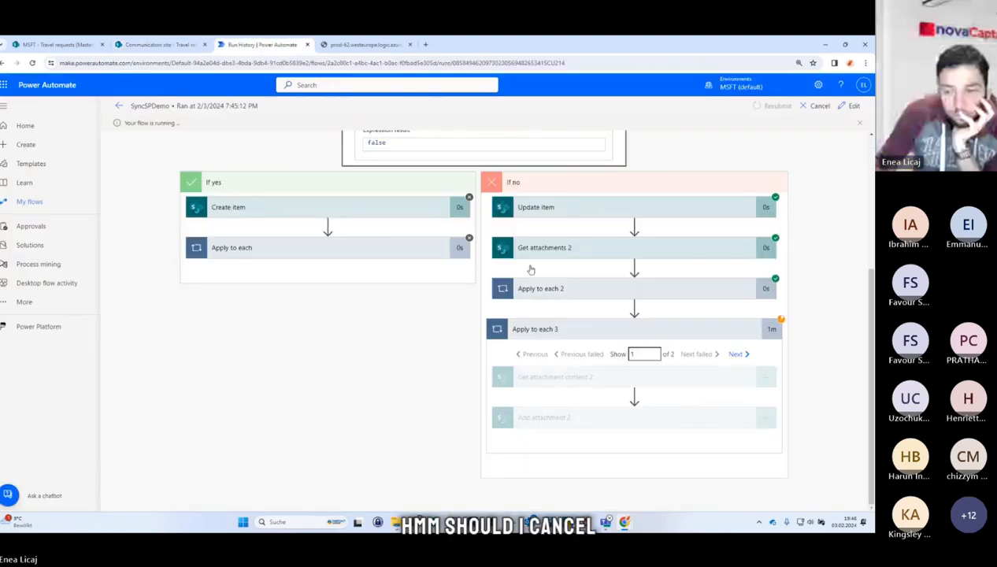
{"action": "left_click", "coordinate": [815, 106]}
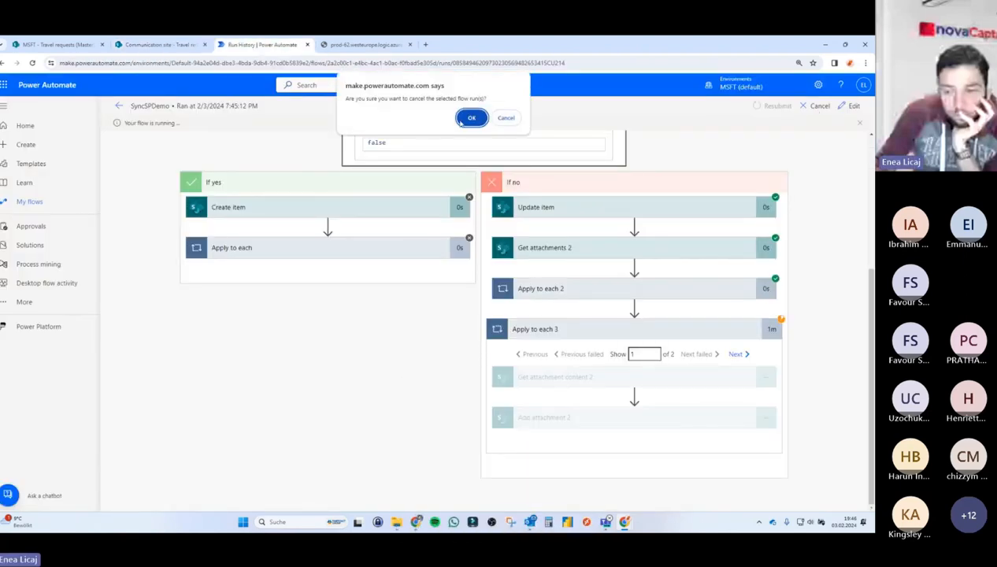
{"action": "left_click", "coordinate": [471, 119]}
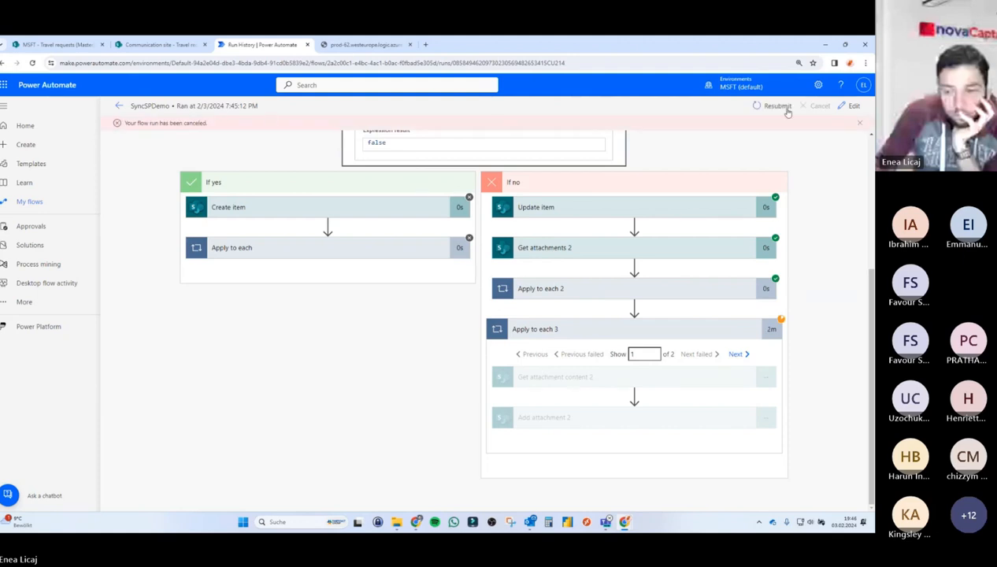
Open the flow in the classic designer and test it automatically with a recently used trigger.
{"action": "left_click", "coordinate": [852, 105]}
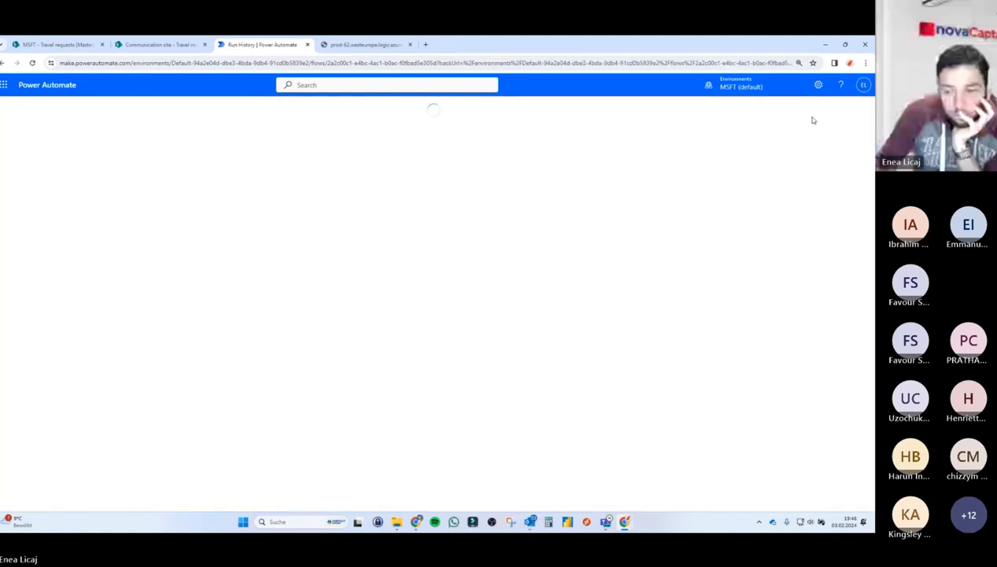
{"action": "left_click", "coordinate": [860, 128]}
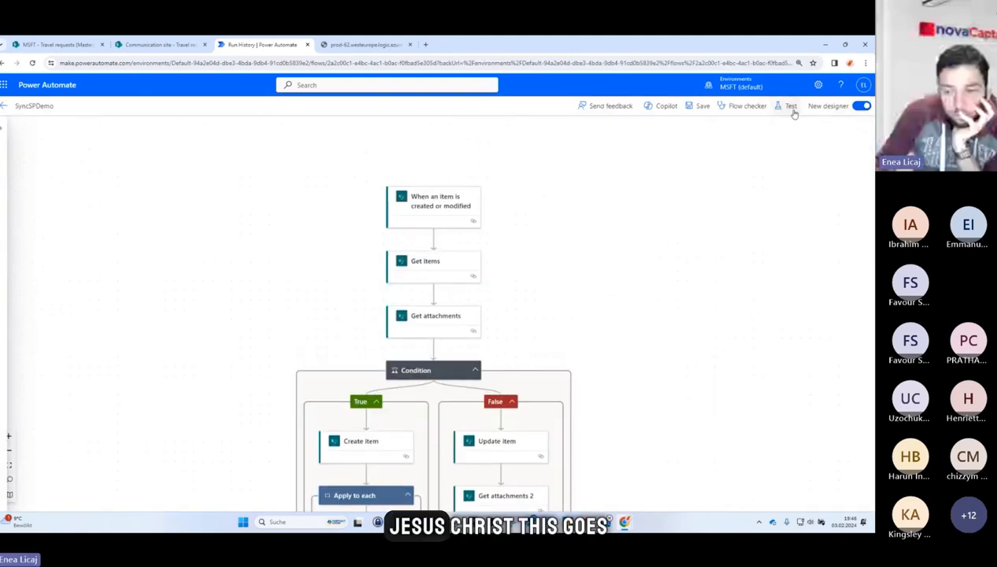
{"action": "left_click", "coordinate": [831, 109]}
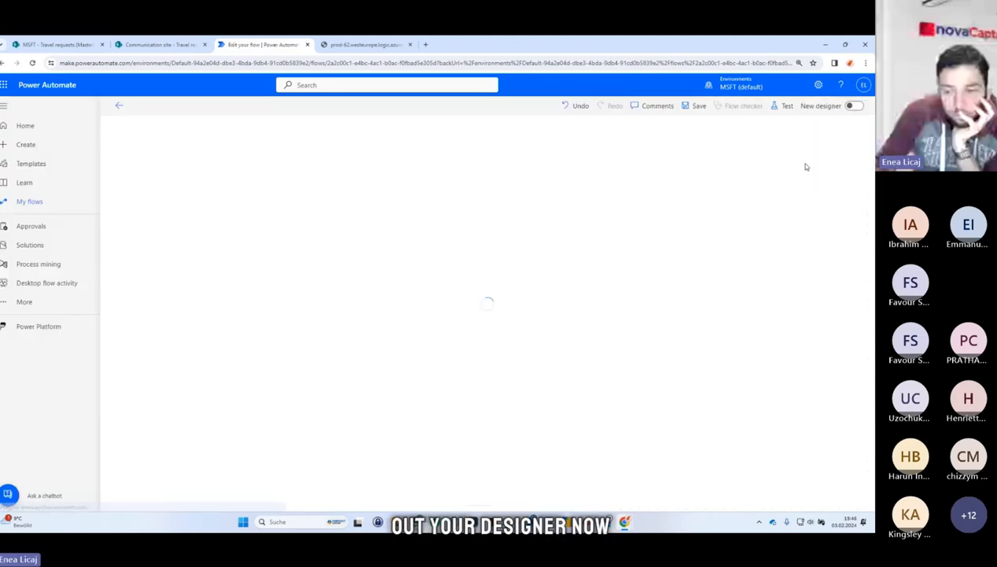
{"action": "left_click", "coordinate": [787, 105]}
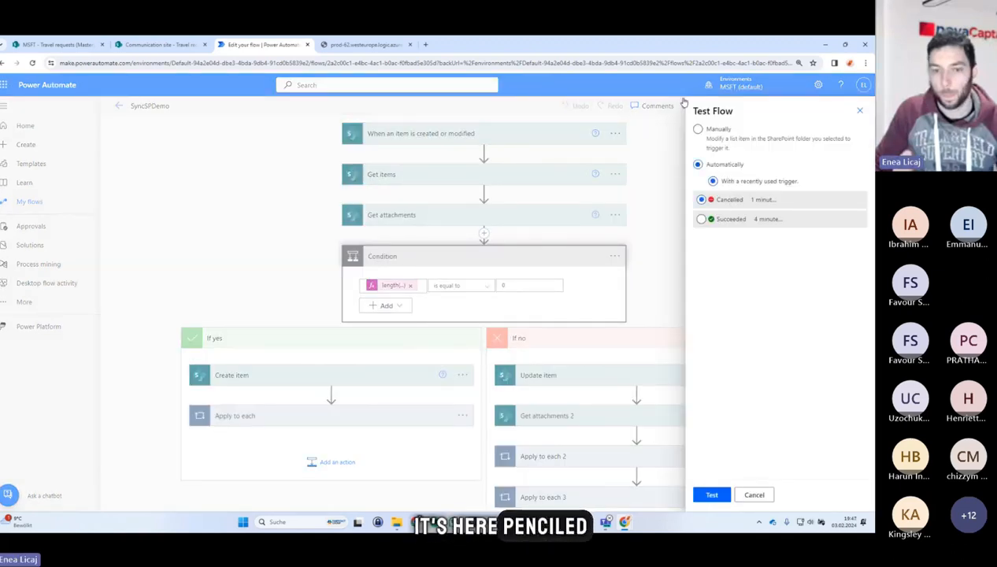
{"action": "left_click", "coordinate": [712, 495]}
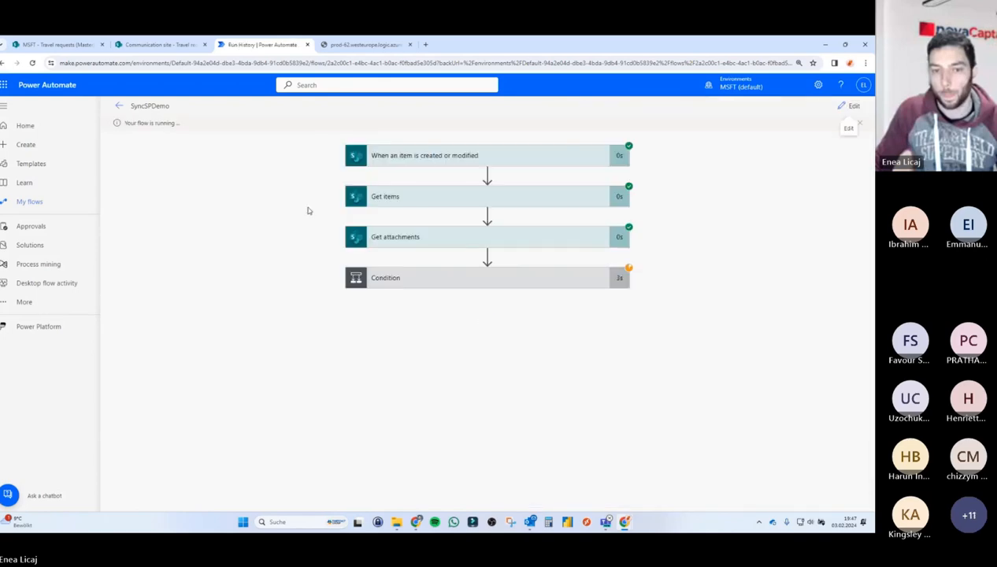
Review the new run's results, expanding the Apply to each 3 loop in the If no branch.
{"action": "left_click", "coordinate": [161, 44]}
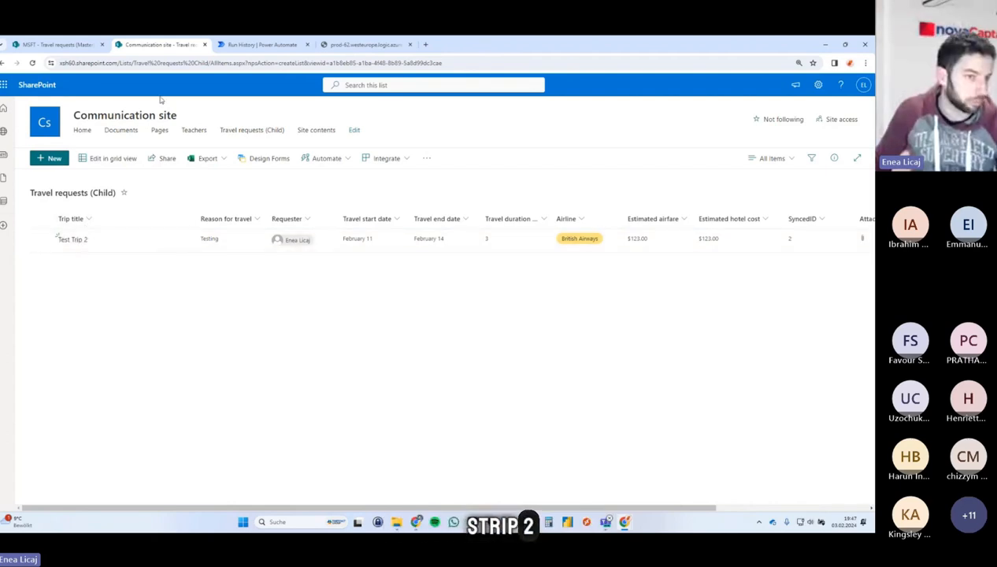
{"action": "left_click", "coordinate": [260, 44]}
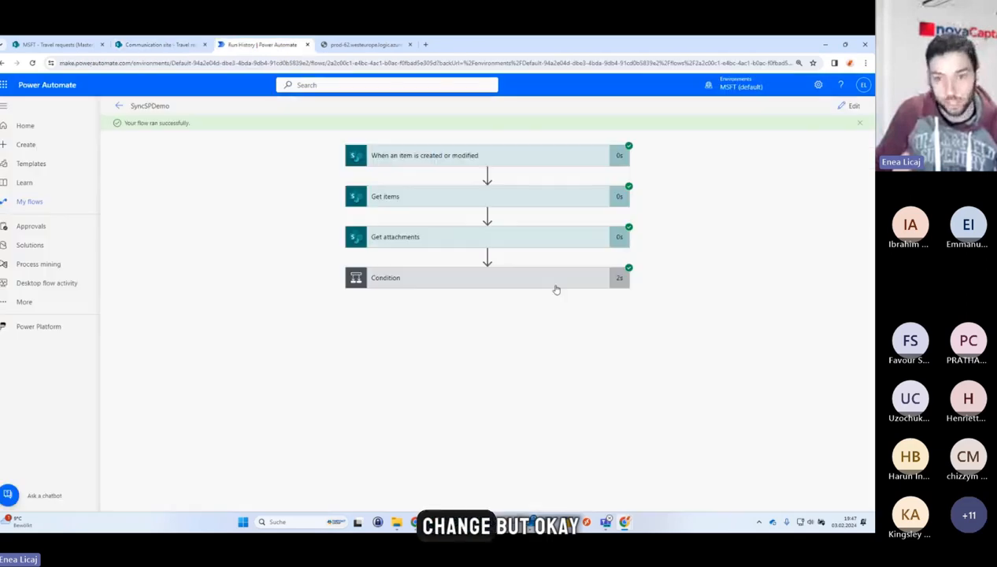
{"action": "left_click", "coordinate": [559, 286]}
{"action": "scroll", "coordinate": [599, 356], "scroll_direction": "down", "scroll_amount": 2}
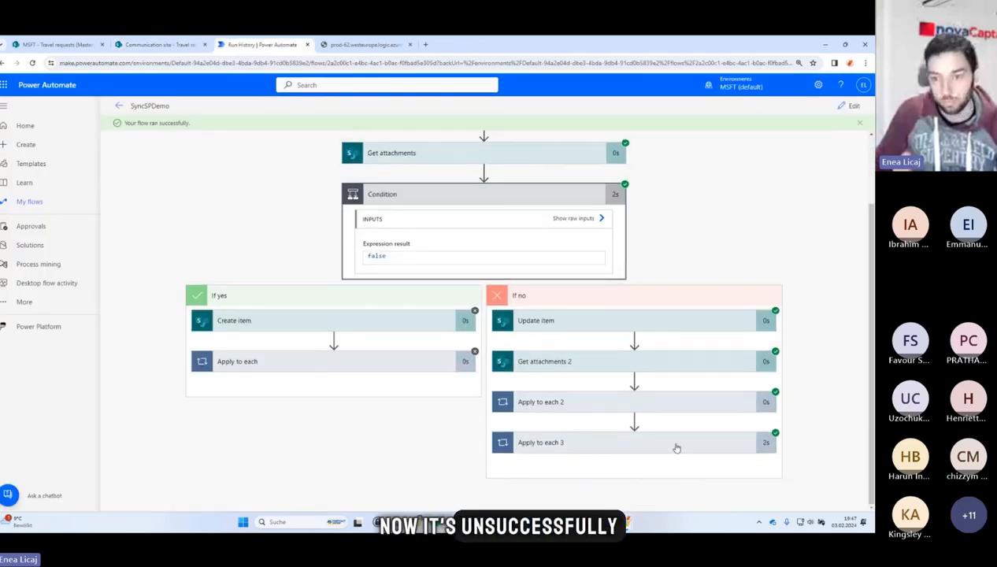
{"action": "left_click", "coordinate": [551, 443]}
{"action": "scroll", "coordinate": [551, 378], "scroll_direction": "down", "scroll_amount": 2}
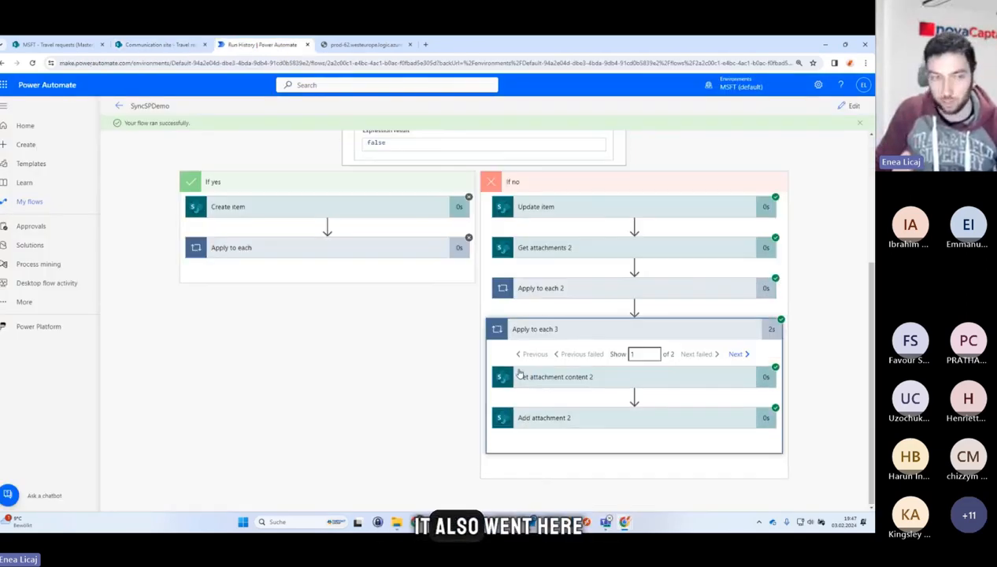
Open the synced child item's details to view its attachments, then close the panel.
{"action": "left_click", "coordinate": [165, 45]}
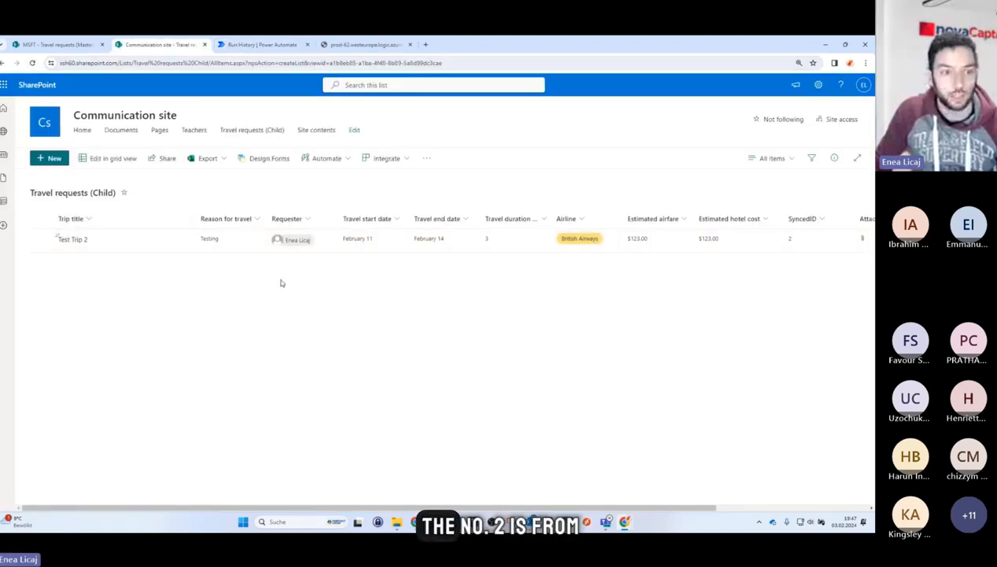
{"action": "scroll", "coordinate": [280, 283], "scroll_direction": "right", "scroll_amount": 5}
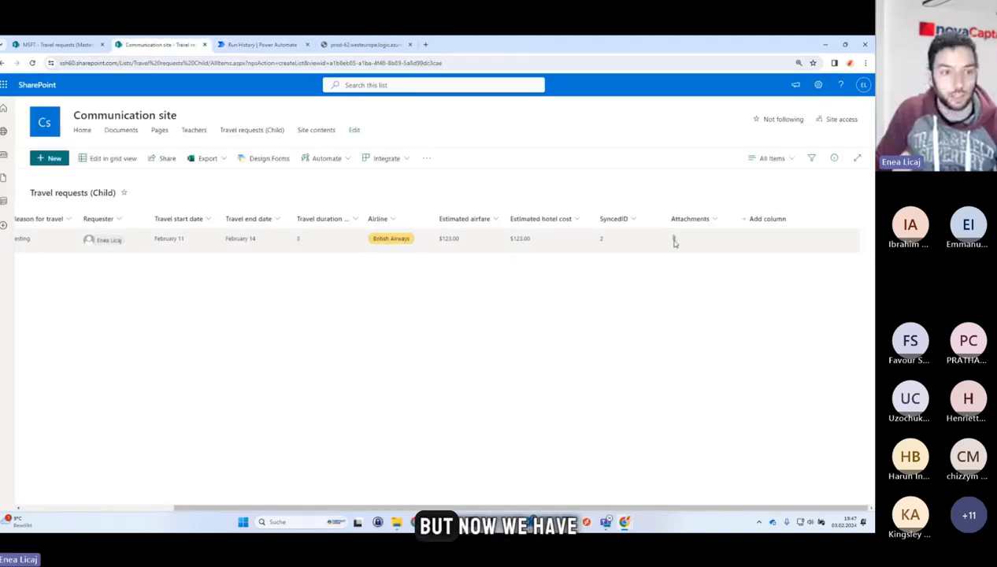
{"action": "left_click", "coordinate": [673, 240]}
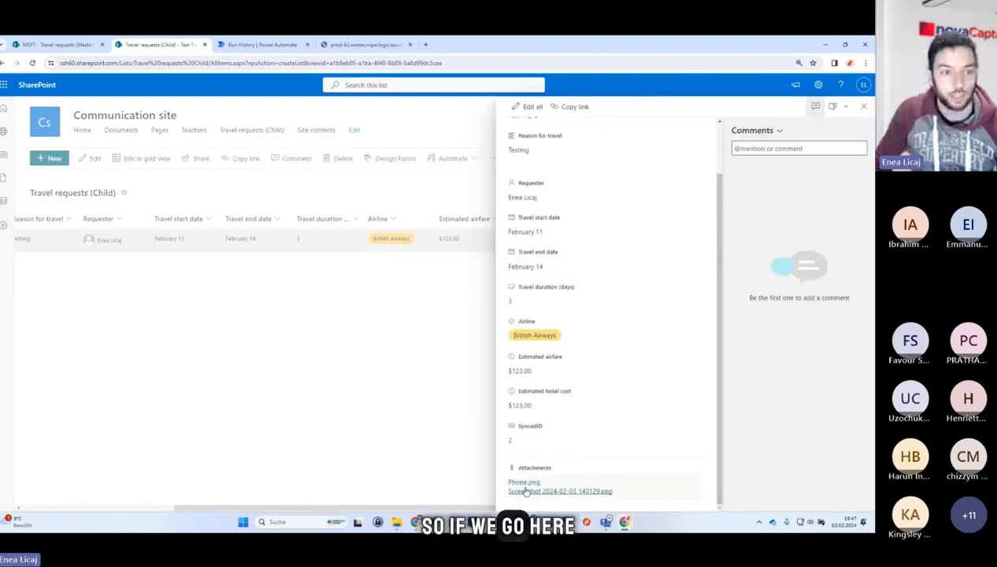
{"action": "left_click", "coordinate": [404, 393]}
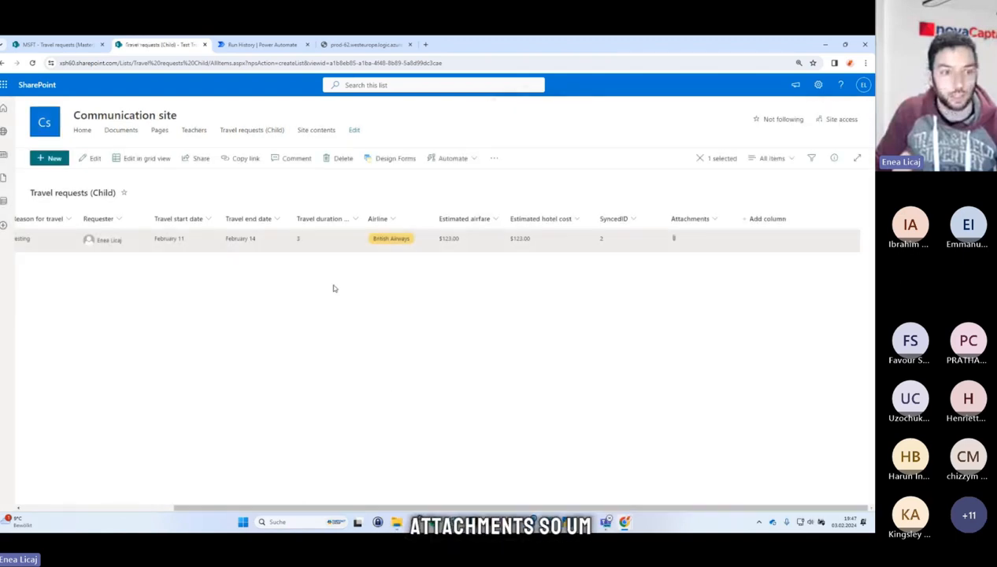
{"action": "scroll", "coordinate": [356, 322], "scroll_direction": "left", "scroll_amount": 3}
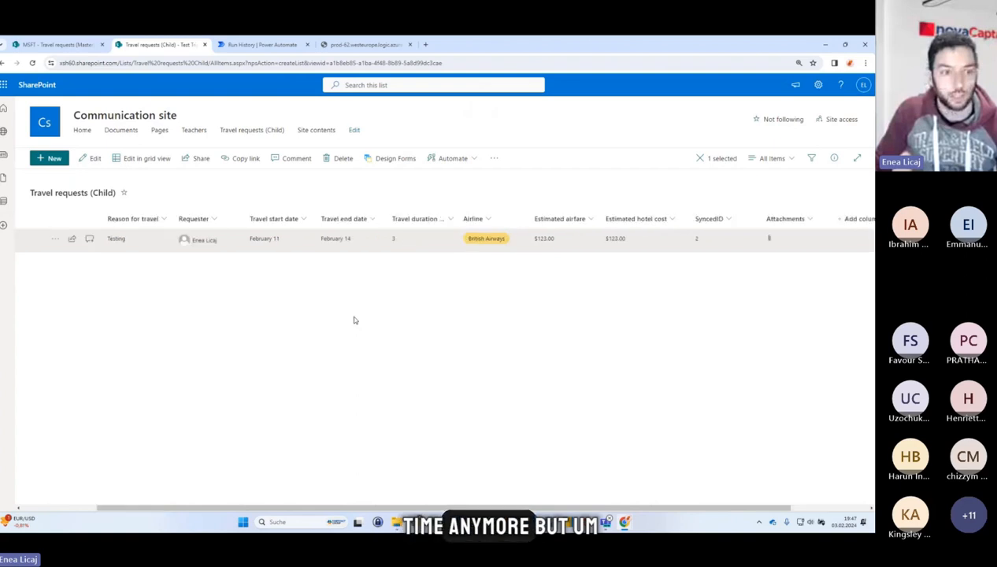
Compare the Attachments columns of the master item and the synced child item.
{"action": "left_click", "coordinate": [59, 44]}
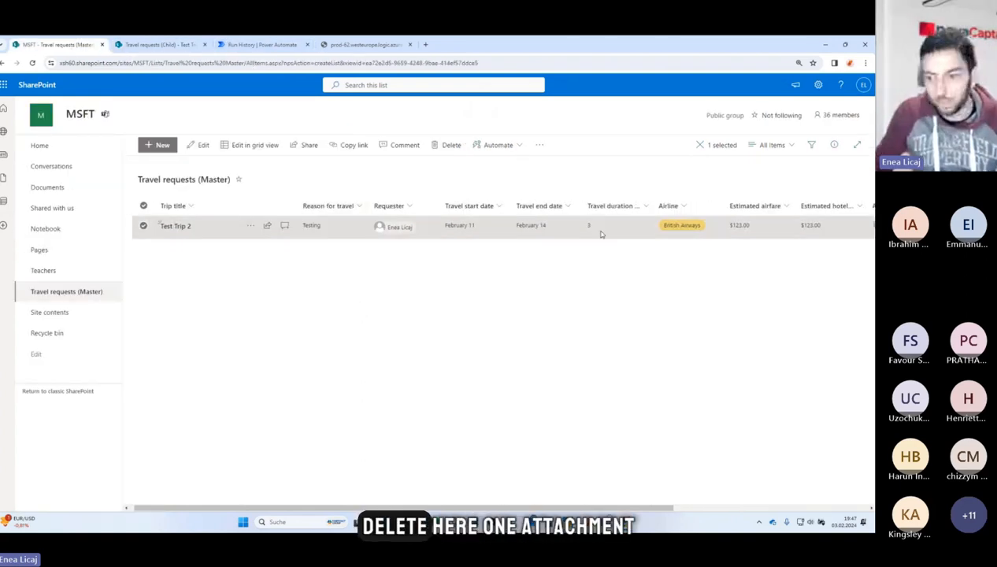
{"action": "scroll", "coordinate": [390, 226], "scroll_direction": "right", "scroll_amount": 5}
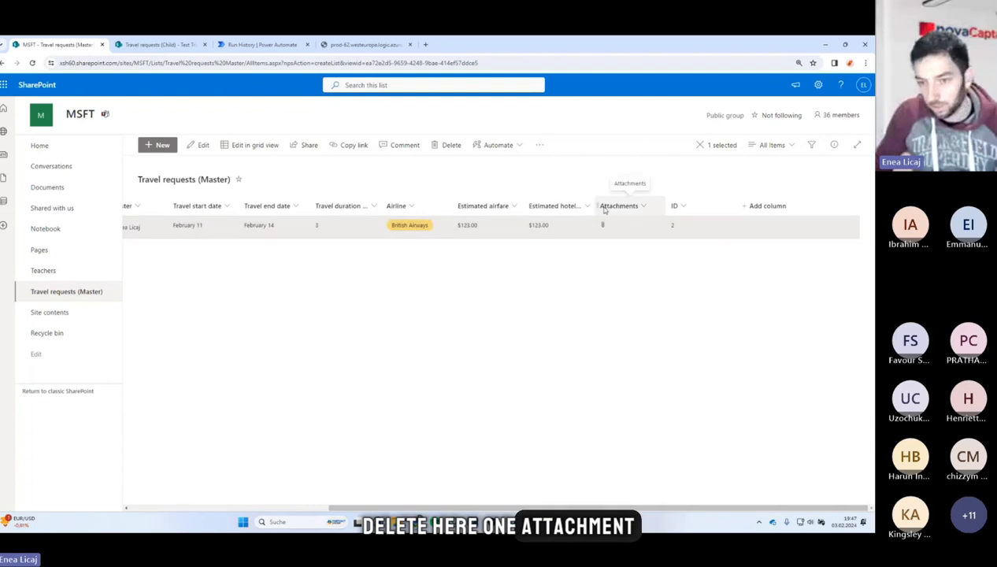
{"action": "left_click", "coordinate": [271, 47]}
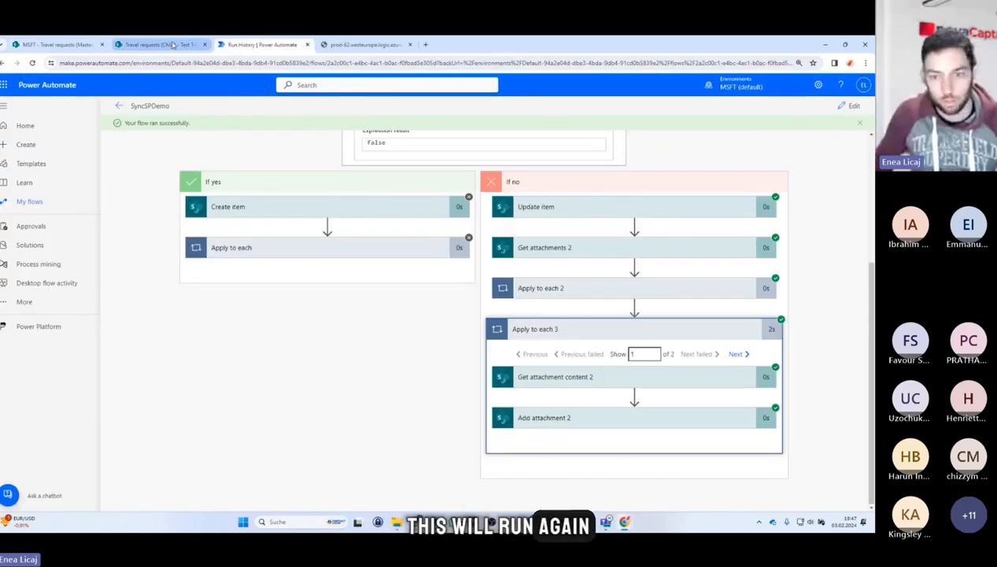
{"action": "left_click", "coordinate": [158, 44]}
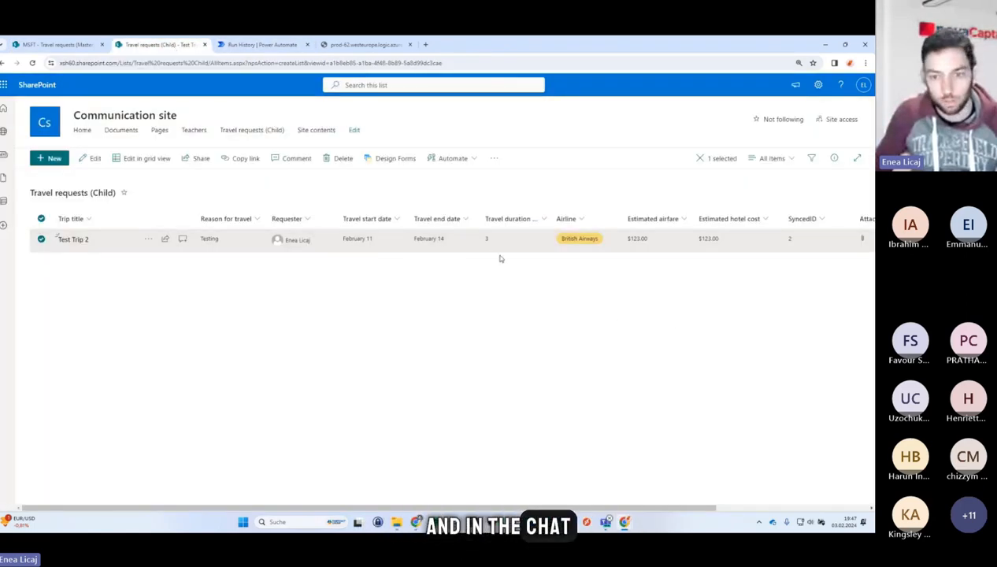
{"action": "scroll", "coordinate": [712, 261], "scroll_direction": "right", "scroll_amount": 3}
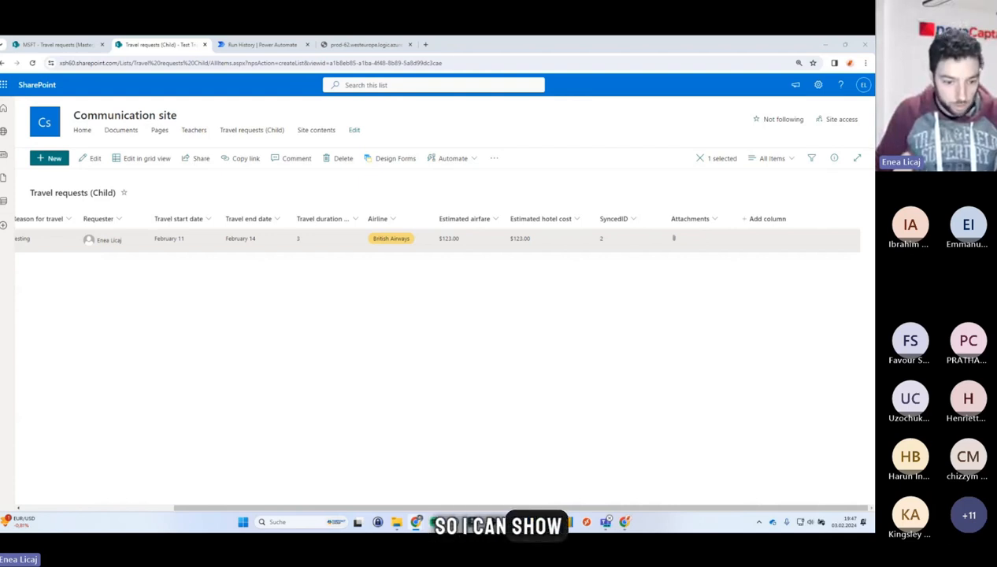
Switch to the Canva presentation and move from the Q&A slide to the final slide.
{"action": "left_click", "coordinate": [416, 522]}
{"action": "left_click", "coordinate": [280, 475]}
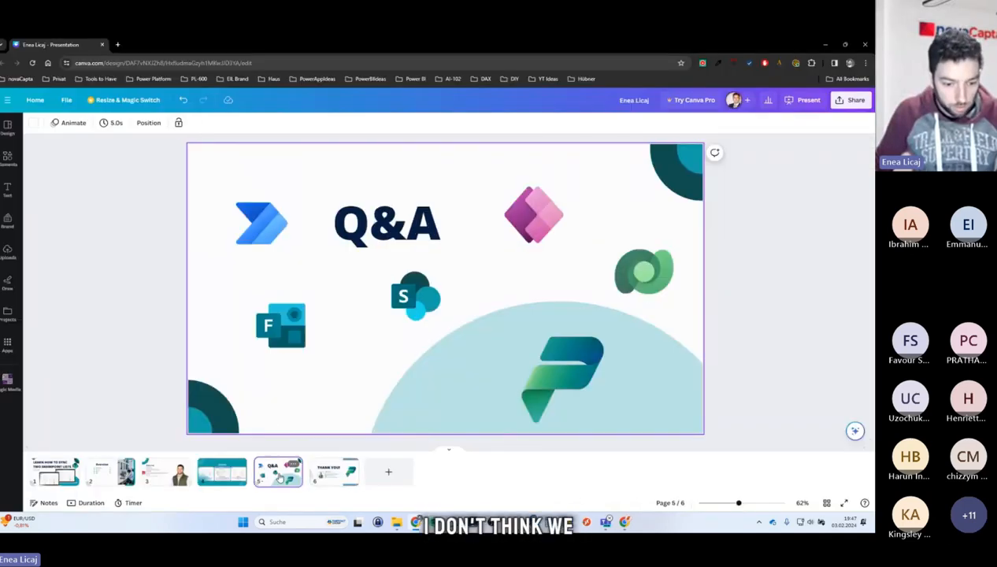
{"action": "left_click", "coordinate": [325, 472]}
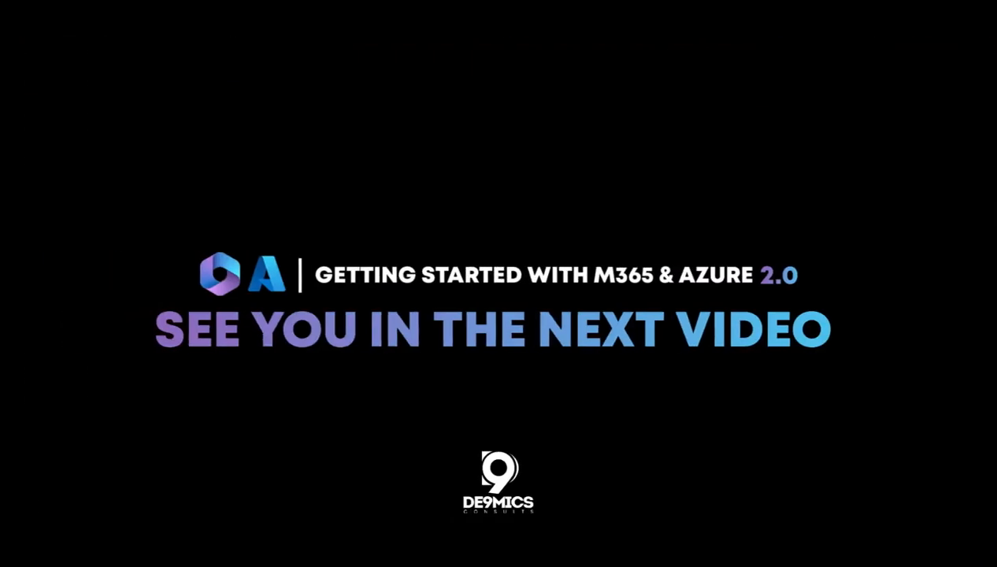